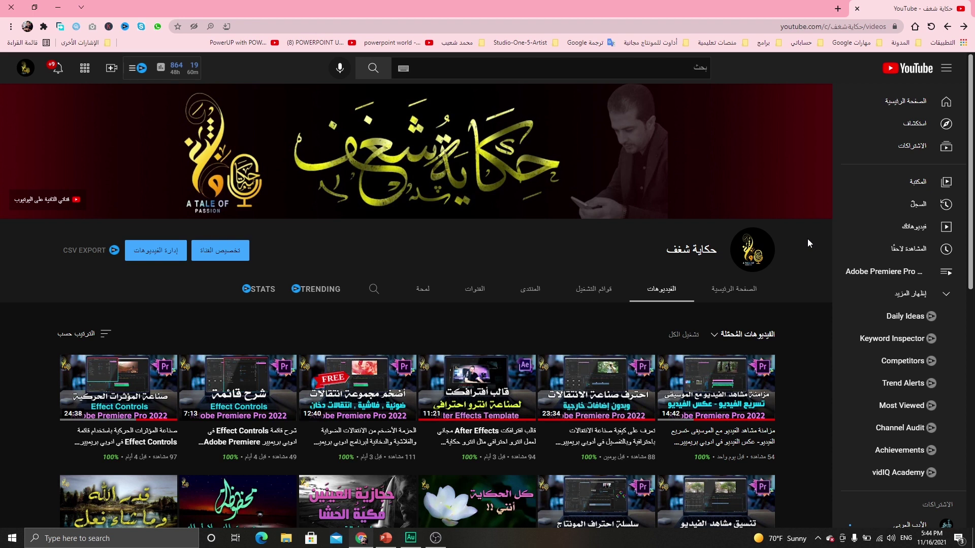
Fill the blank slide's background with the picture Background Purple.jpg
left_click(385, 539)
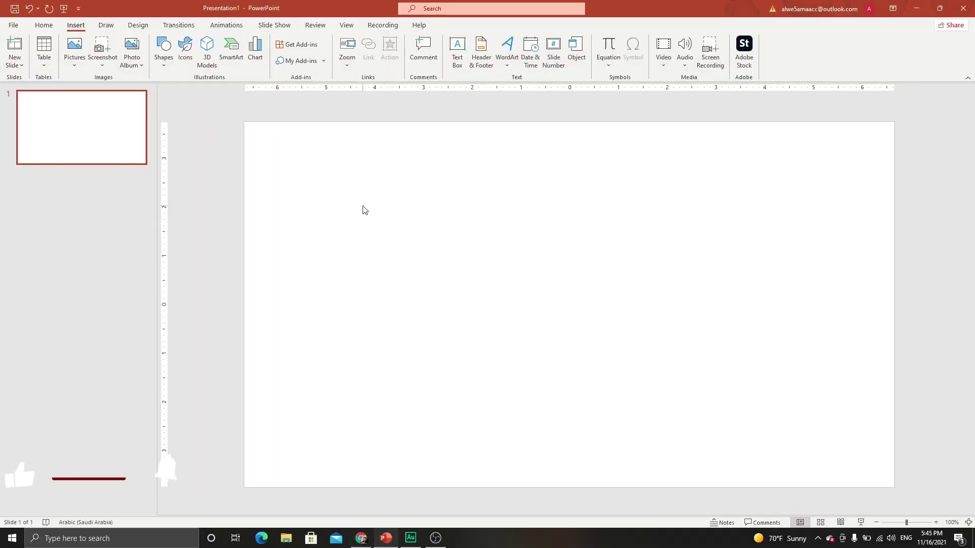
right_click(410, 196)
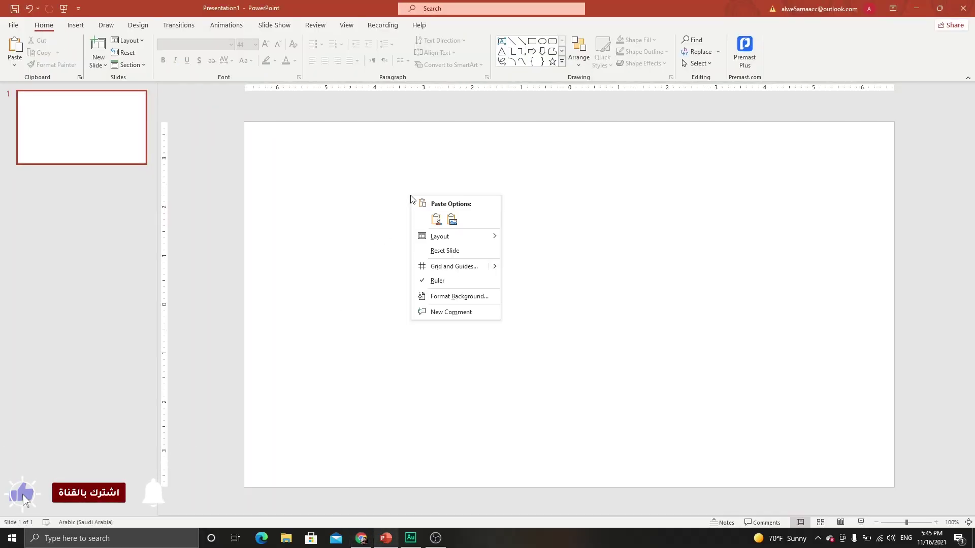
left_click(439, 297)
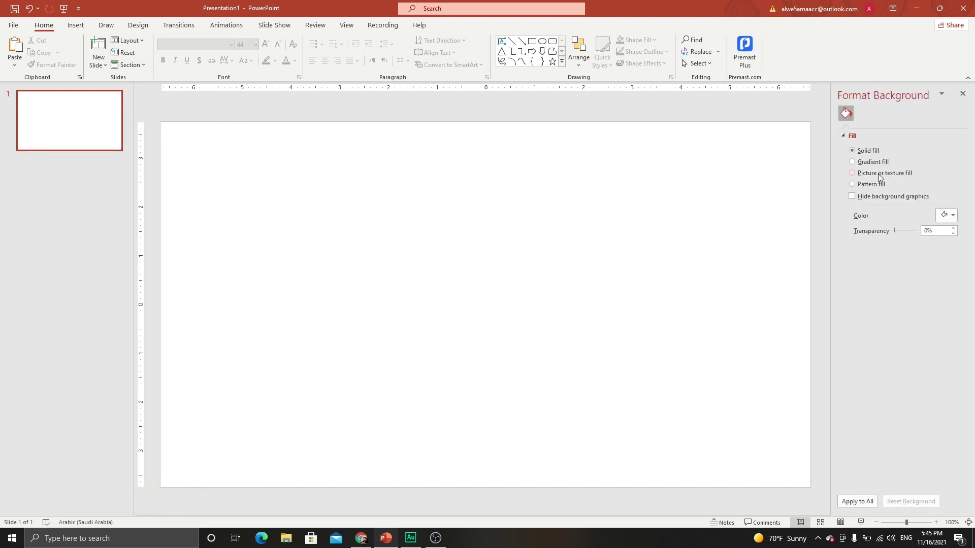
left_click(868, 174)
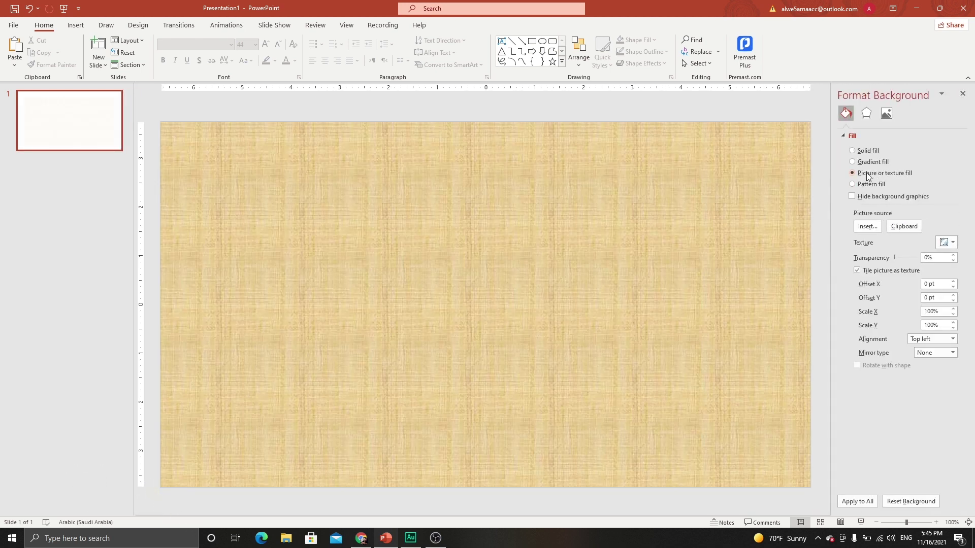
left_click(861, 226)
left_click(355, 228)
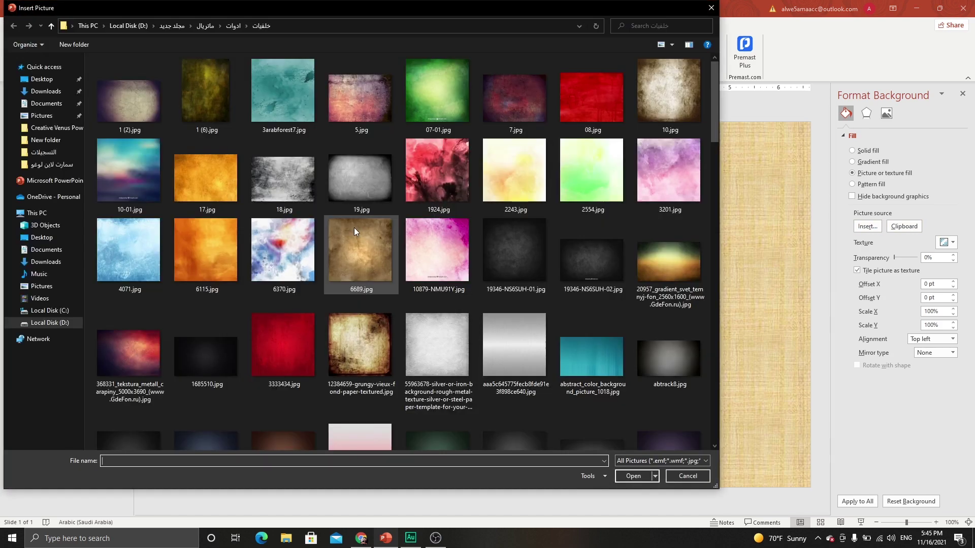
scroll(457, 279, "down", 5)
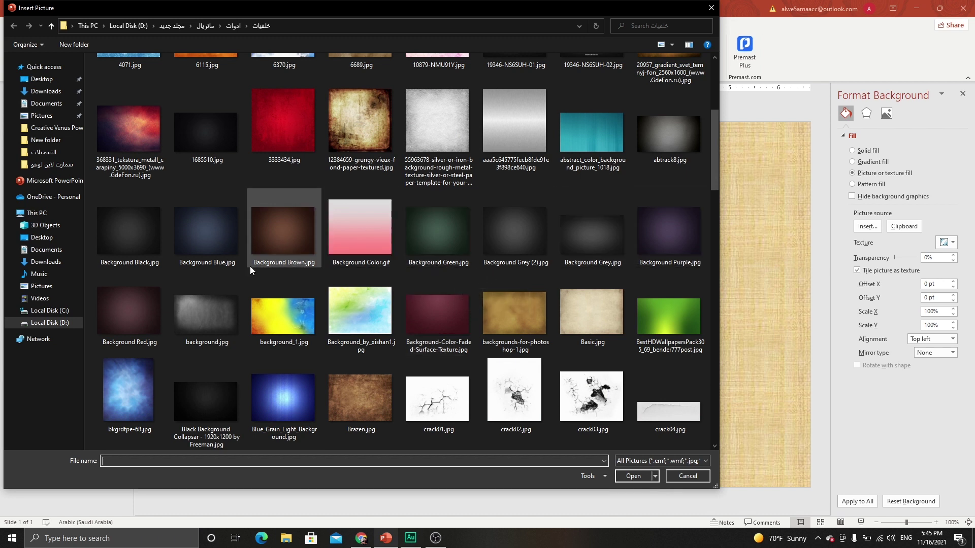
left_click(663, 233)
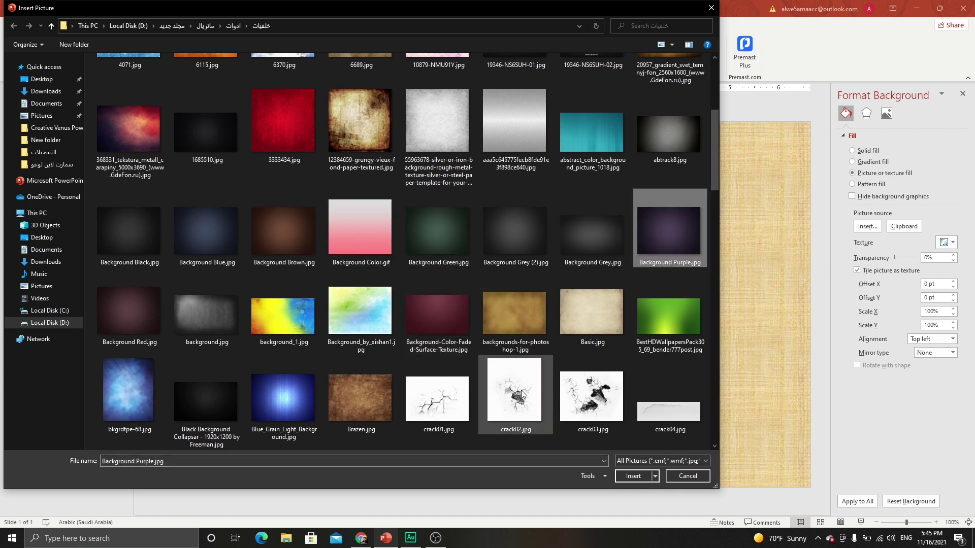
left_click(630, 475)
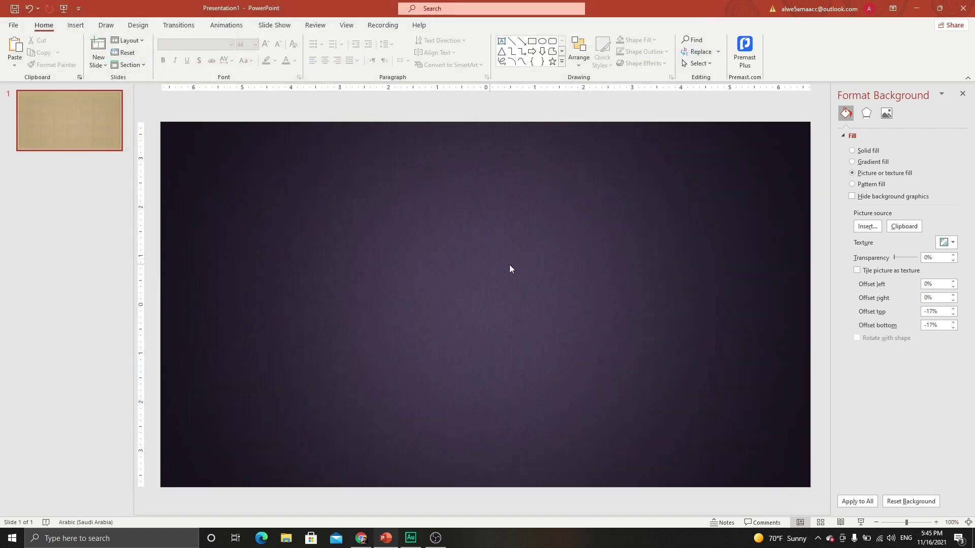
left_click(962, 93)
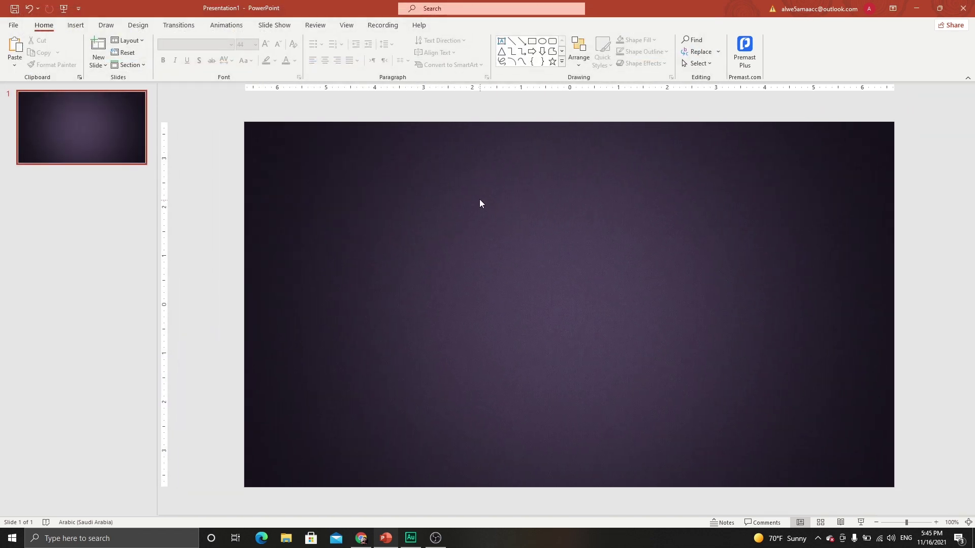
left_click(361, 538)
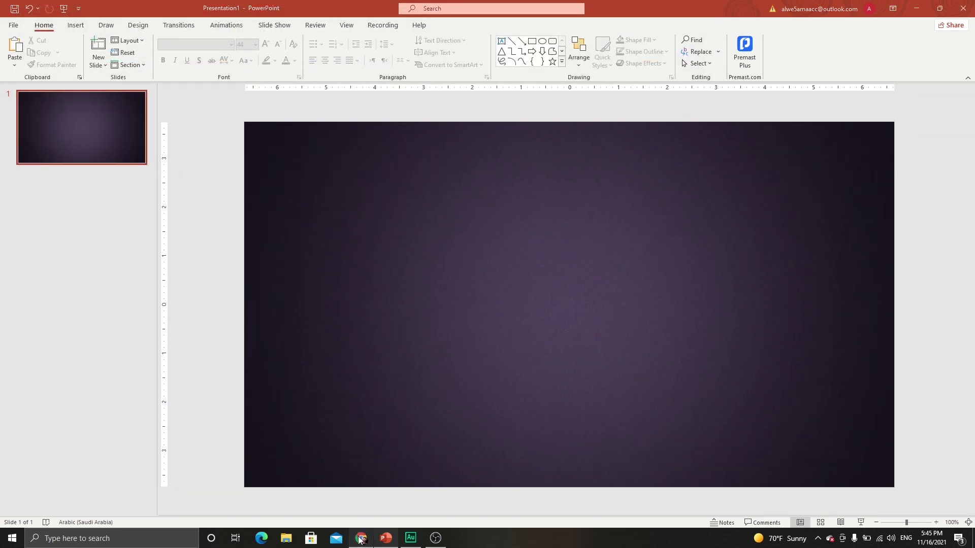
Open the Adobe Premiere Pro 2022 Course playlist and copy 'Adobe Premiere Pro2022' from the video title
scroll(665, 348, "down", 1)
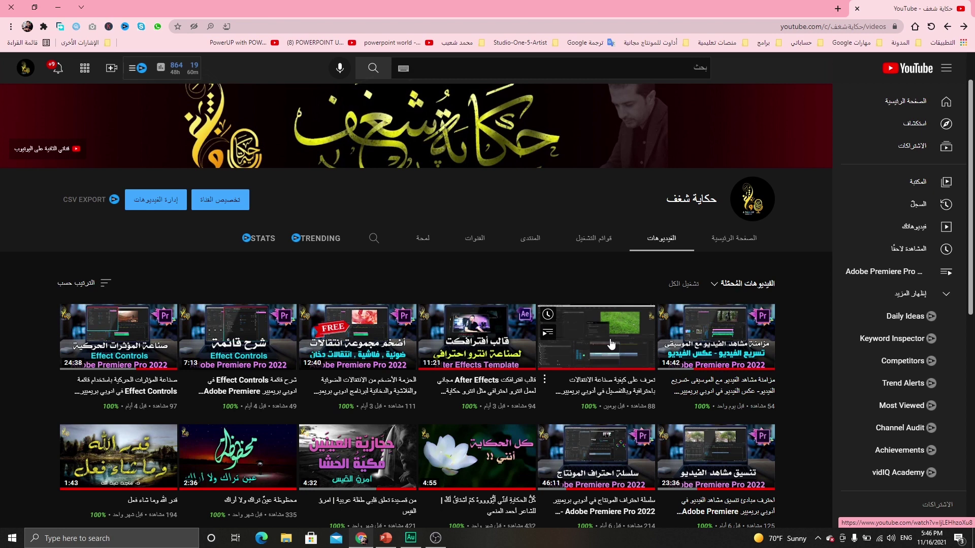
left_click(594, 238)
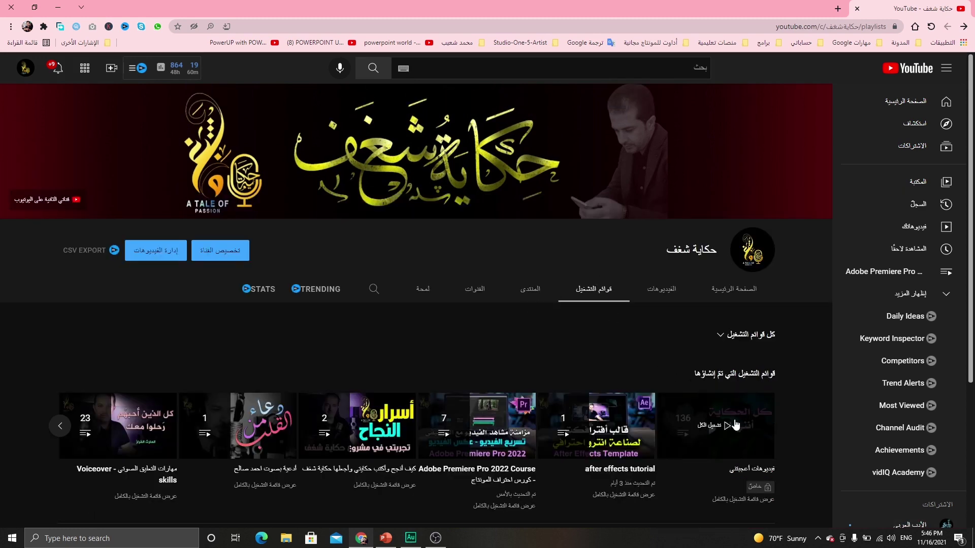
mouse_move(478, 427)
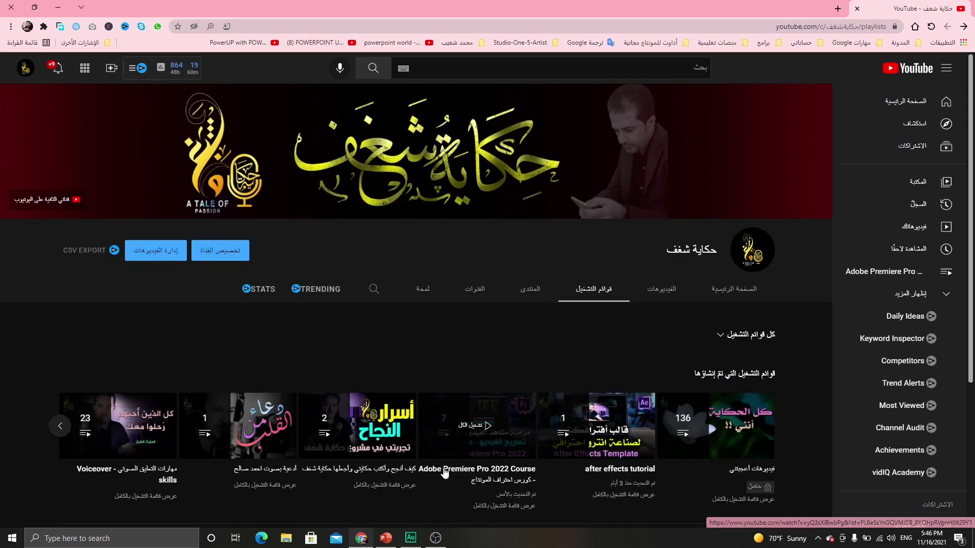
left_click(488, 427)
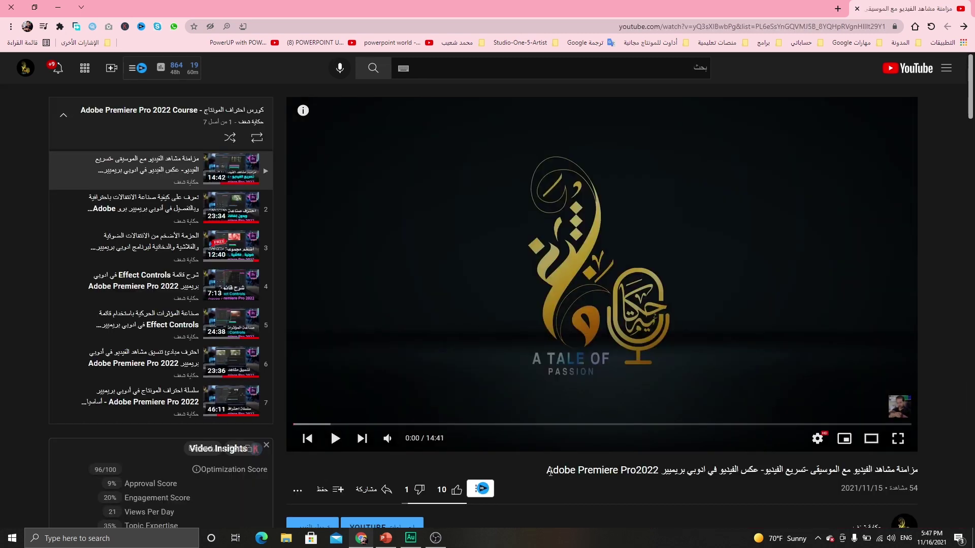
left_click_drag(548, 471, 659, 469)
key("ctrl+c")
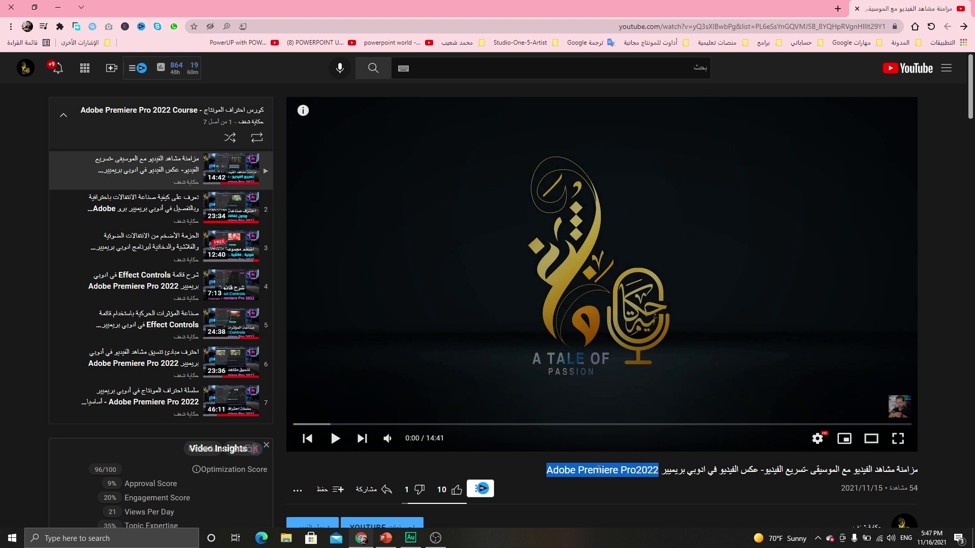
left_click(386, 538)
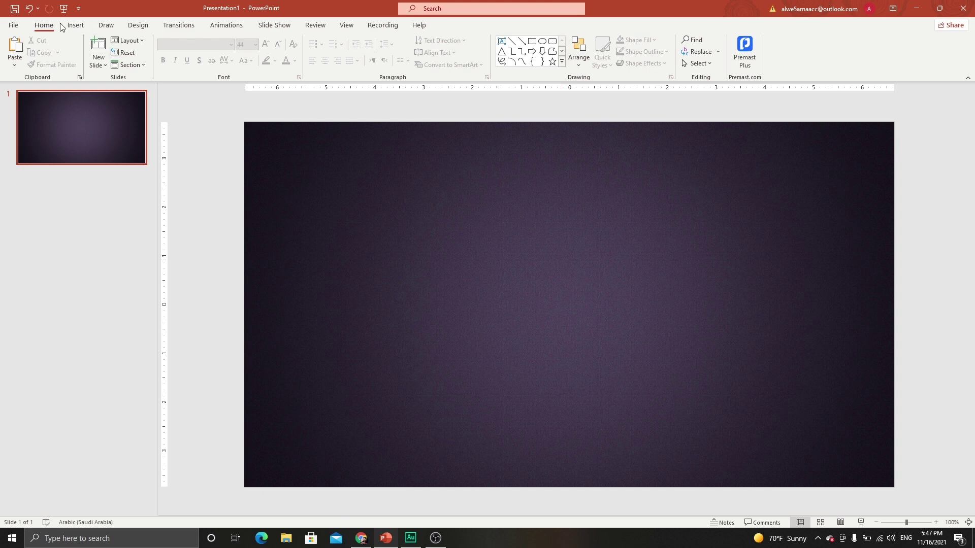
Add a WordArt box with the pasted 'Adobe Premiere Pro2022' text at the top of the slide
left_click(75, 25)
left_click(502, 68)
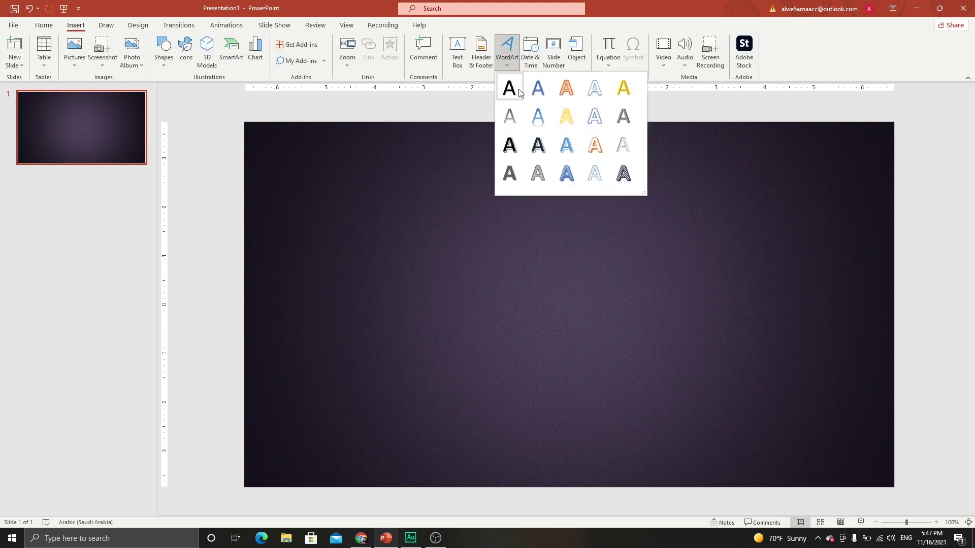
left_click(507, 87)
key("ctrl+v")
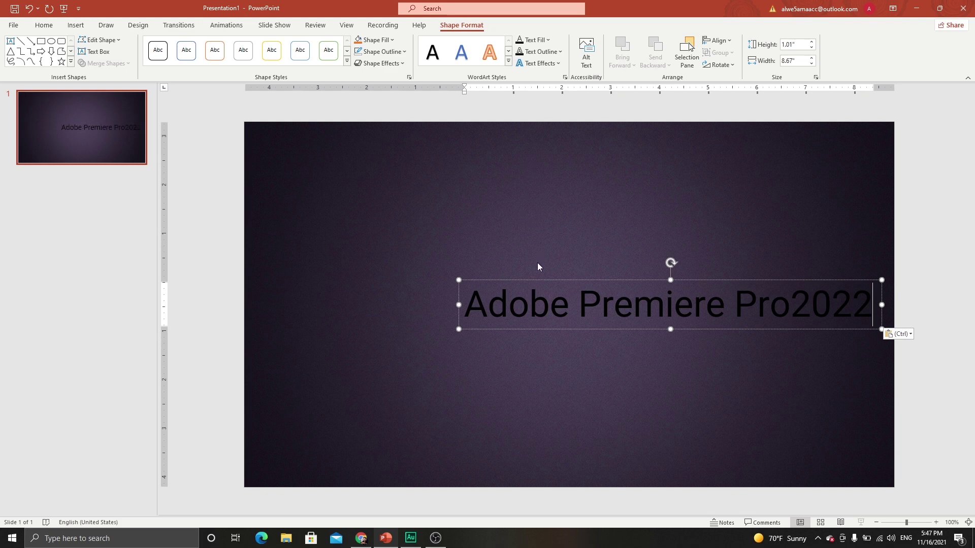
left_click_drag(531, 282, 442, 132)
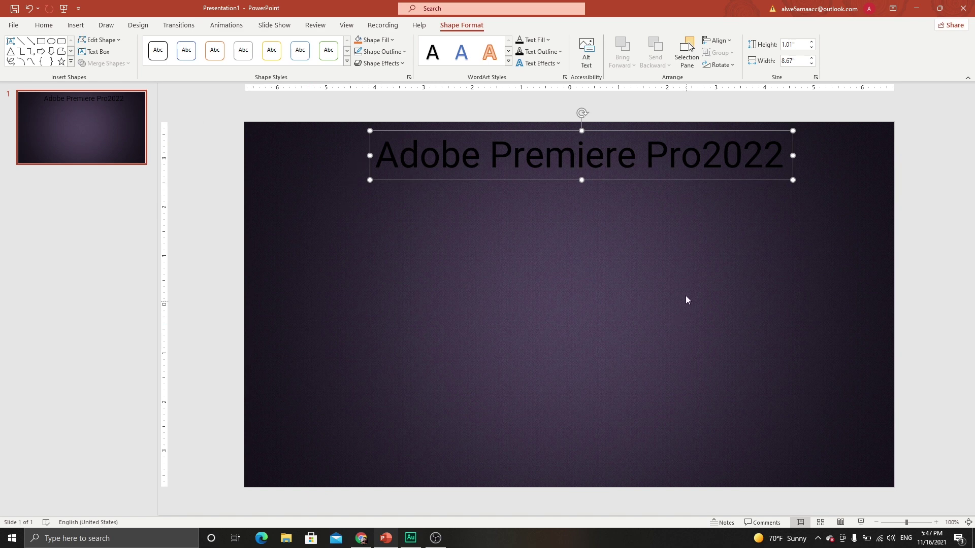
Colour the title text white
left_click(43, 27)
left_click(295, 60)
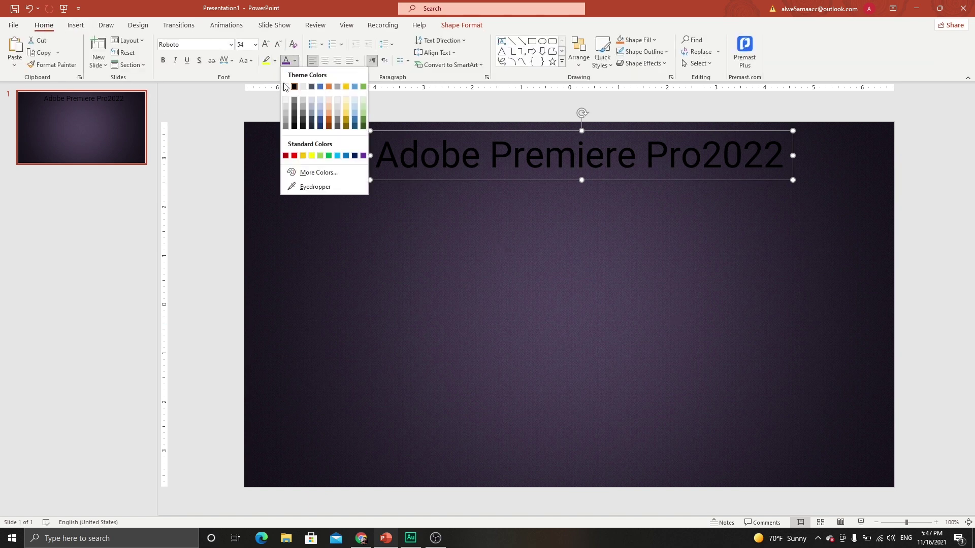
left_click(286, 86)
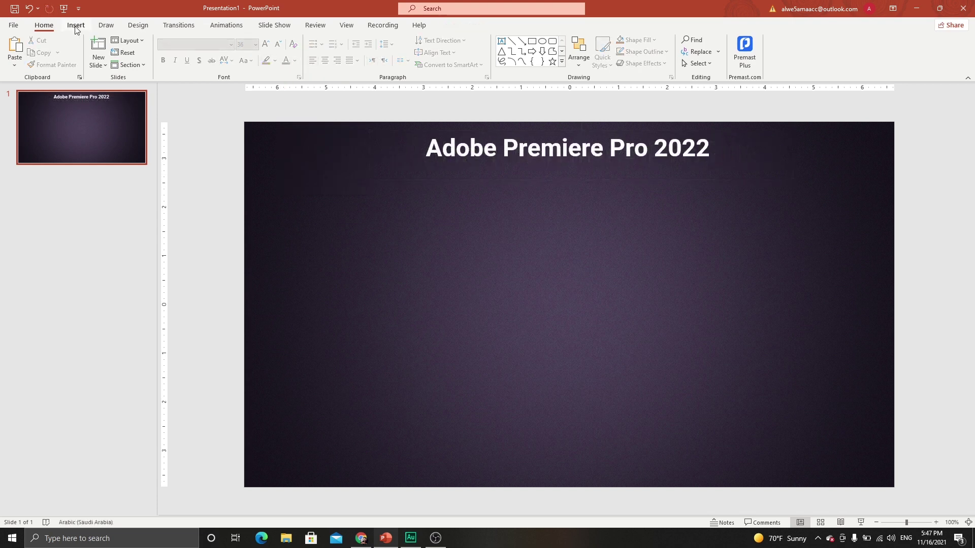
left_click(75, 25)
left_click(75, 60)
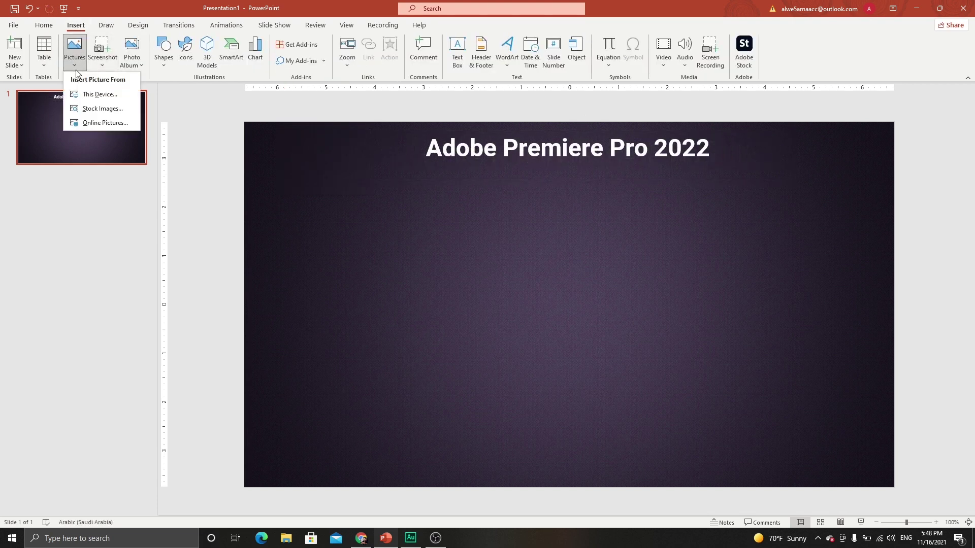
Insert the Pr logo, shrink it into the top-right corner, and duplicate the slide
left_click(91, 94)
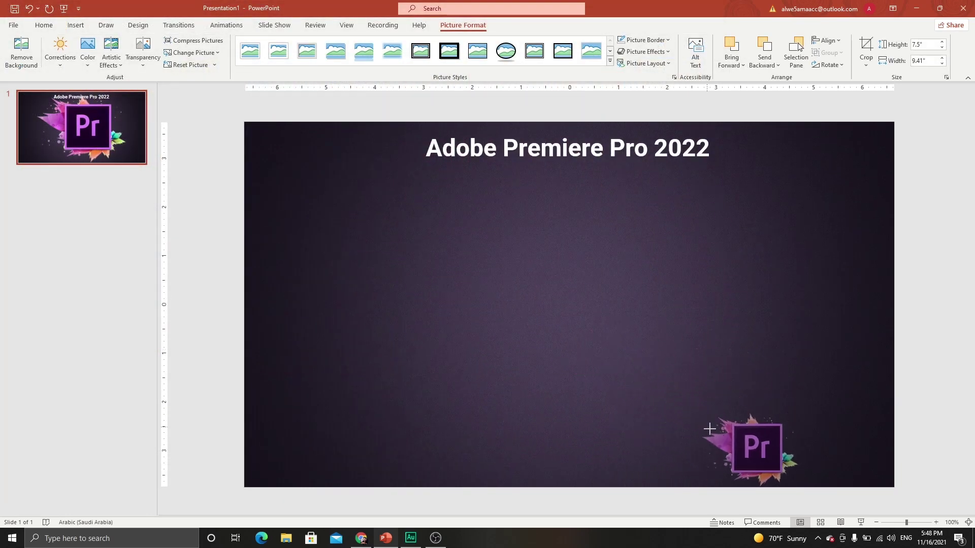
left_click_drag(751, 454, 867, 154)
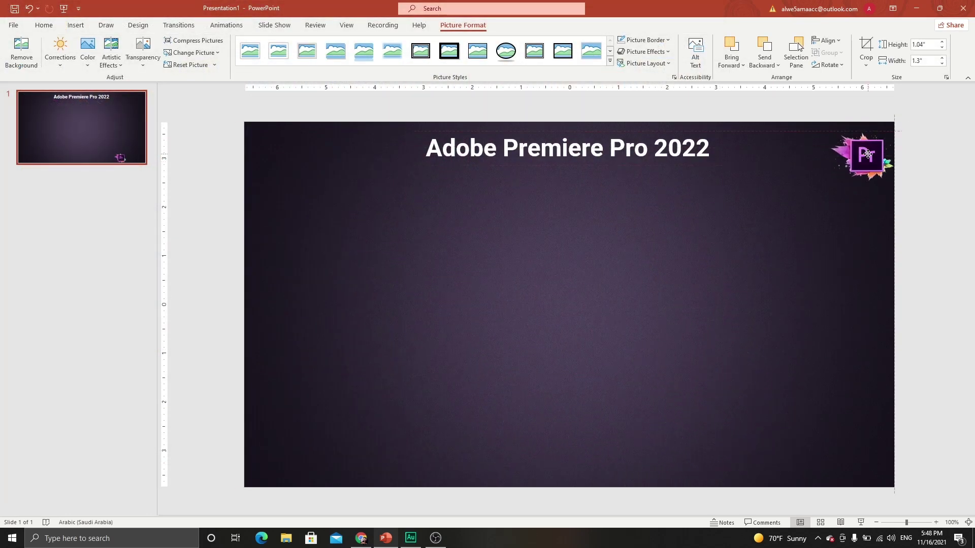
left_click_drag(830, 182, 849, 159)
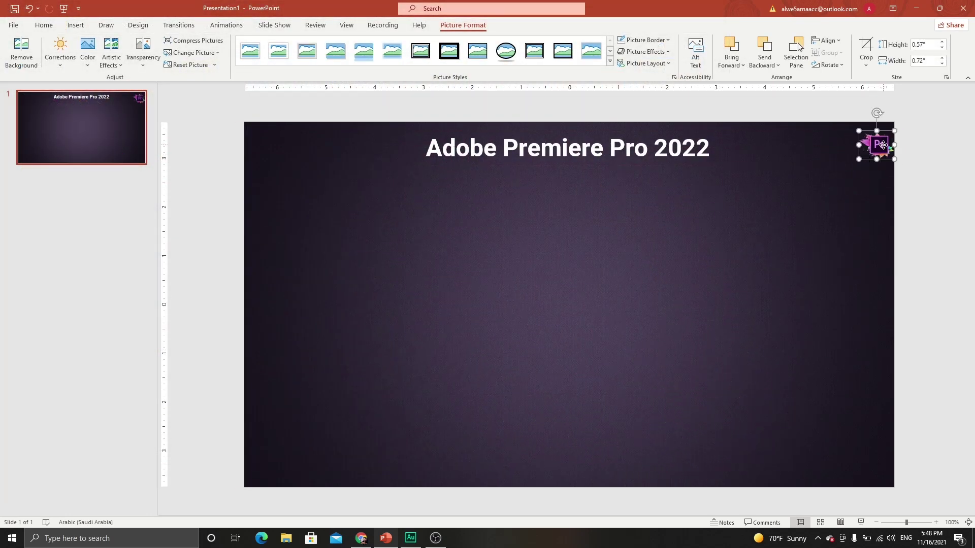
left_click(782, 218)
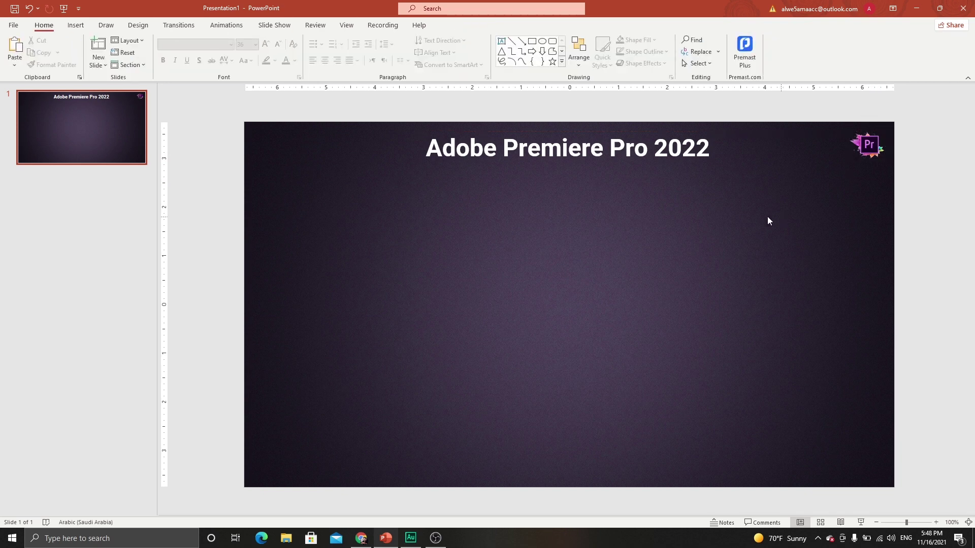
right_click(42, 138)
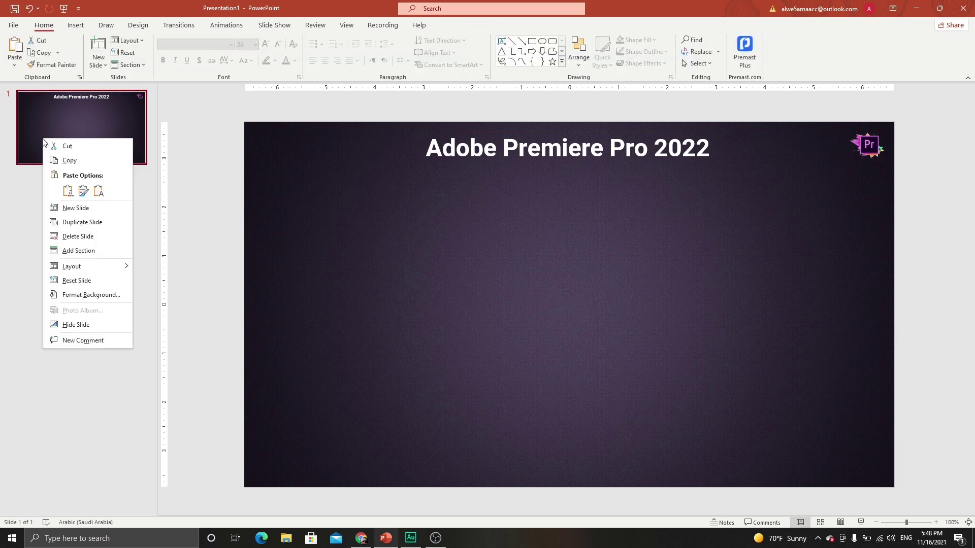
left_click(89, 223)
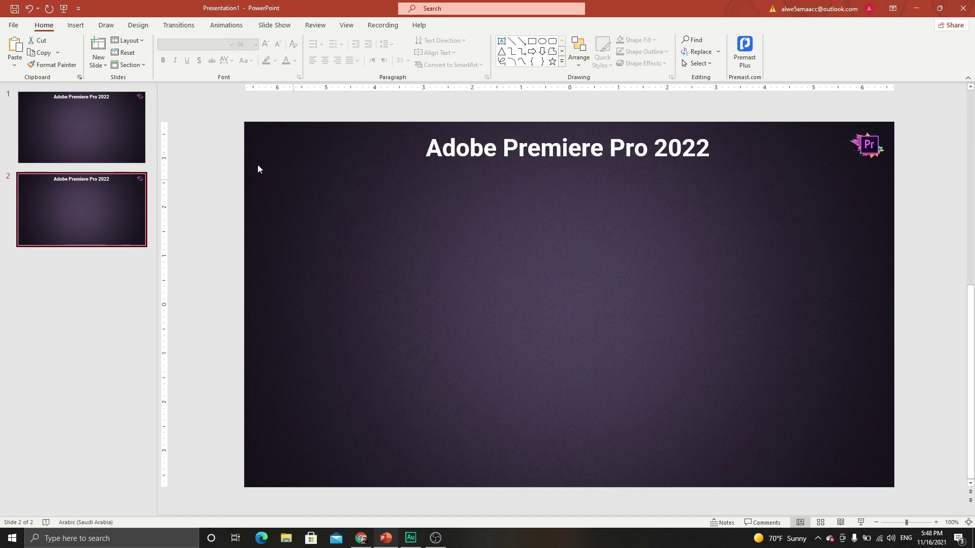
Start inserting an online video on slide 2, then go to the YouTube video in the browser
left_click(85, 26)
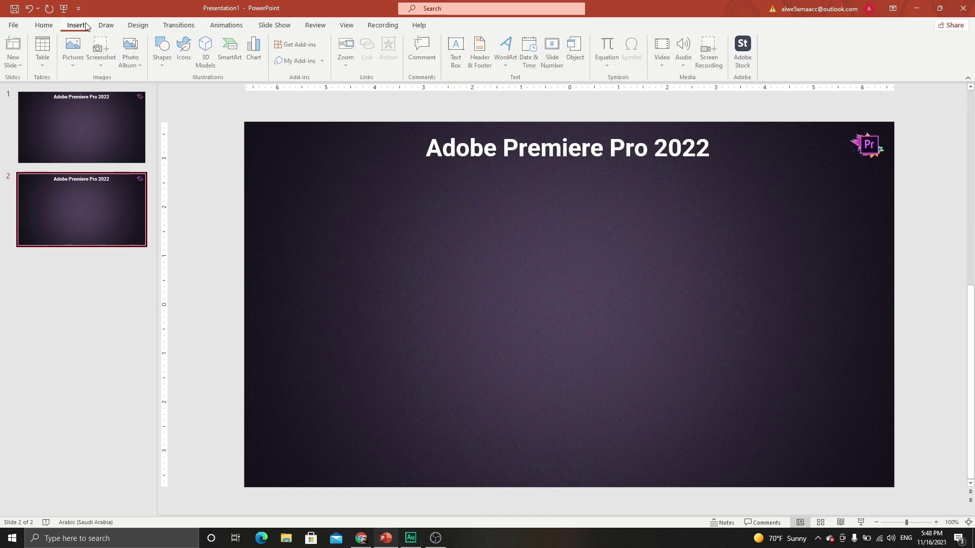
left_click(665, 65)
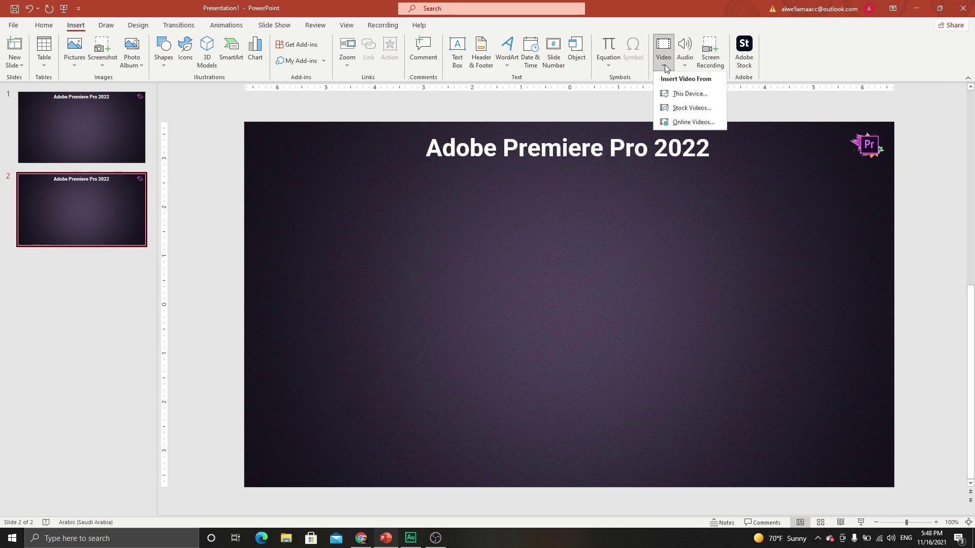
left_click(685, 123)
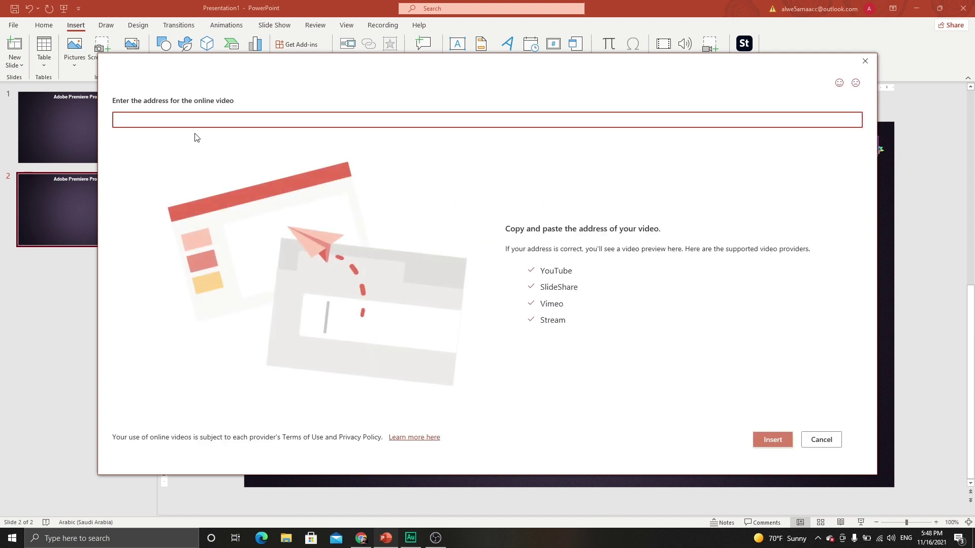
left_click(361, 538)
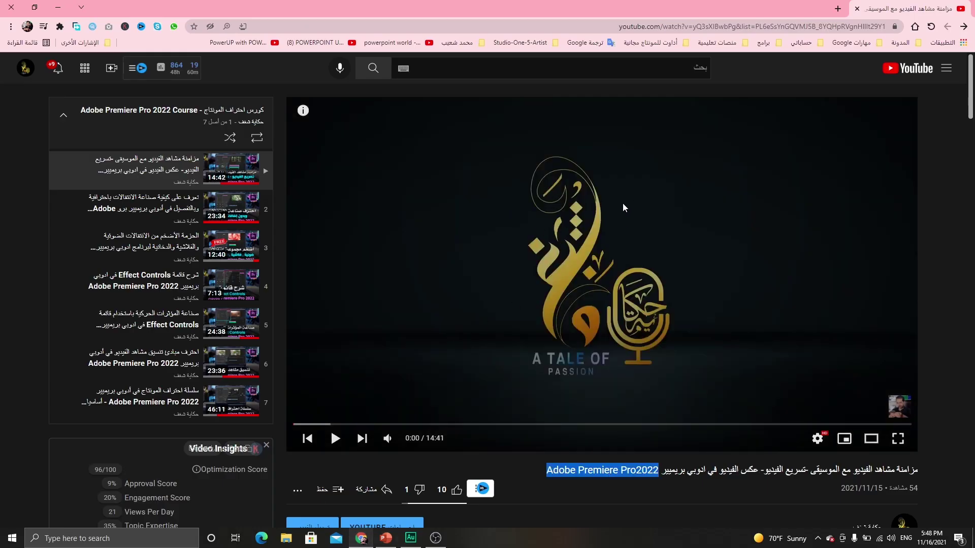
Copy the YouTube video's URL and focus PowerPoint's online-video address field
right_click(661, 213)
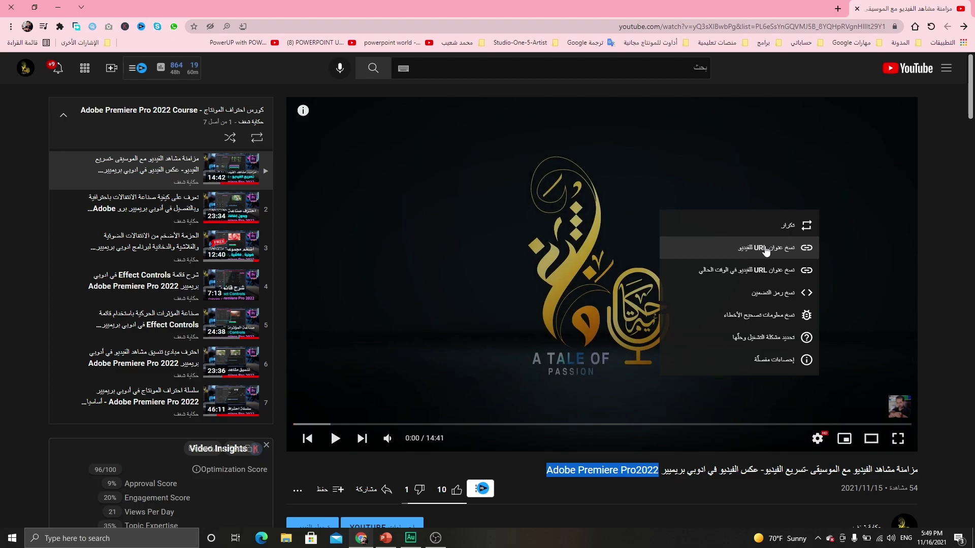
left_click(766, 249)
key("alt+Tab")
left_click(205, 120)
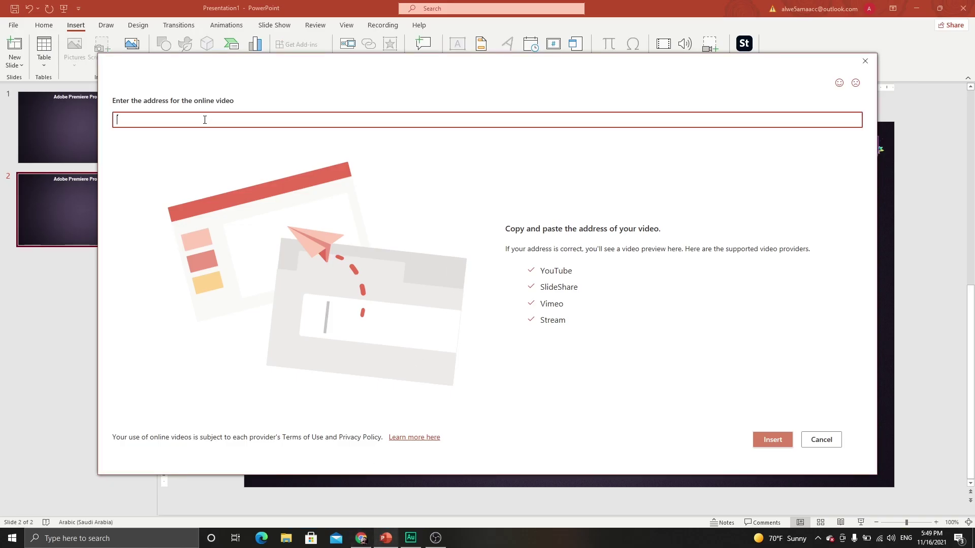
Paste the YouTube link and insert the previewed video onto slide 2
key("ctrl+v")
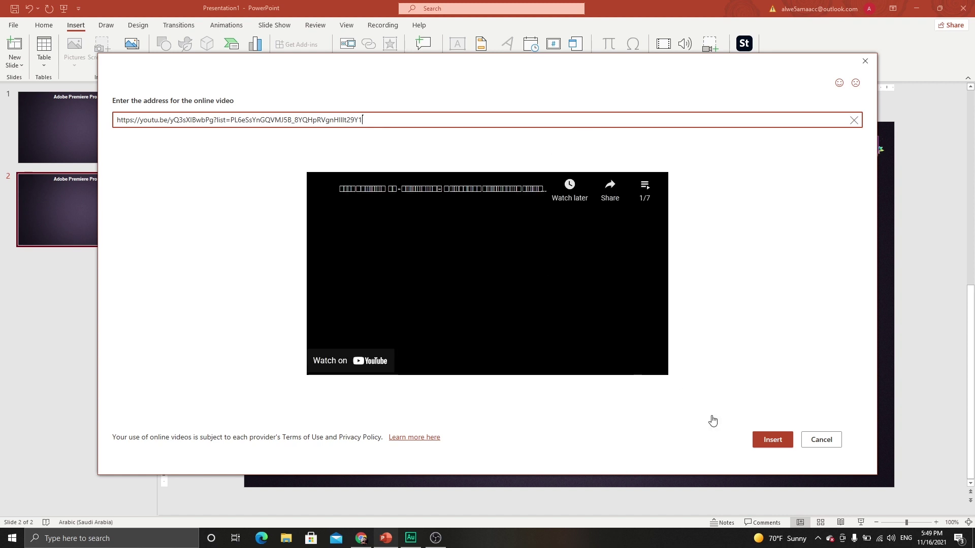
left_click(771, 439)
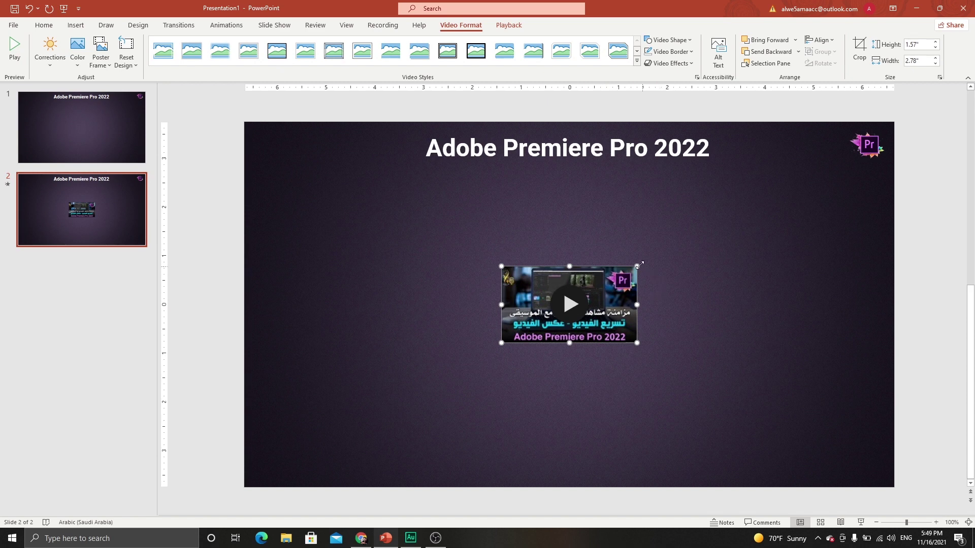
Resize the video to 4.86" × 8.6" and centre it horizontally under the title
left_click_drag(639, 264, 769, 194)
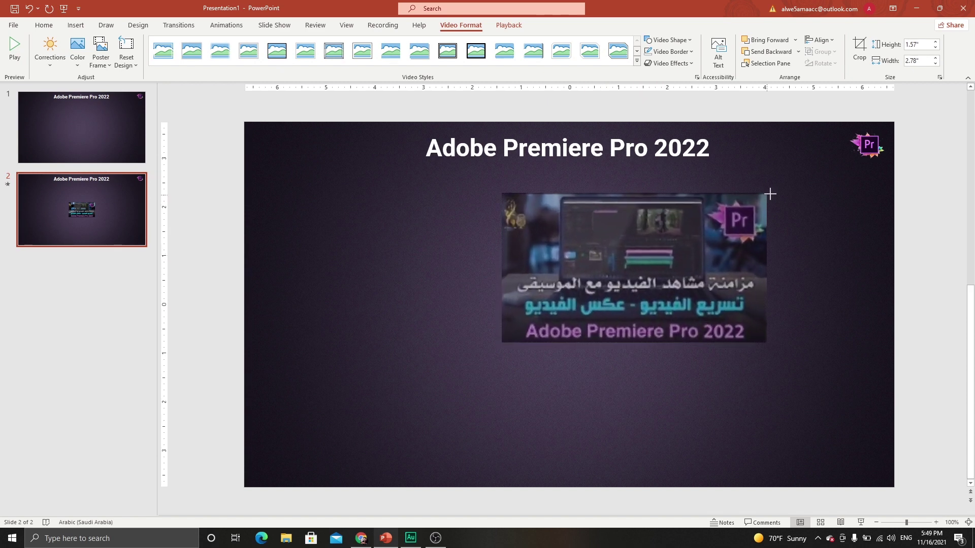
left_click_drag(502, 342, 357, 424)
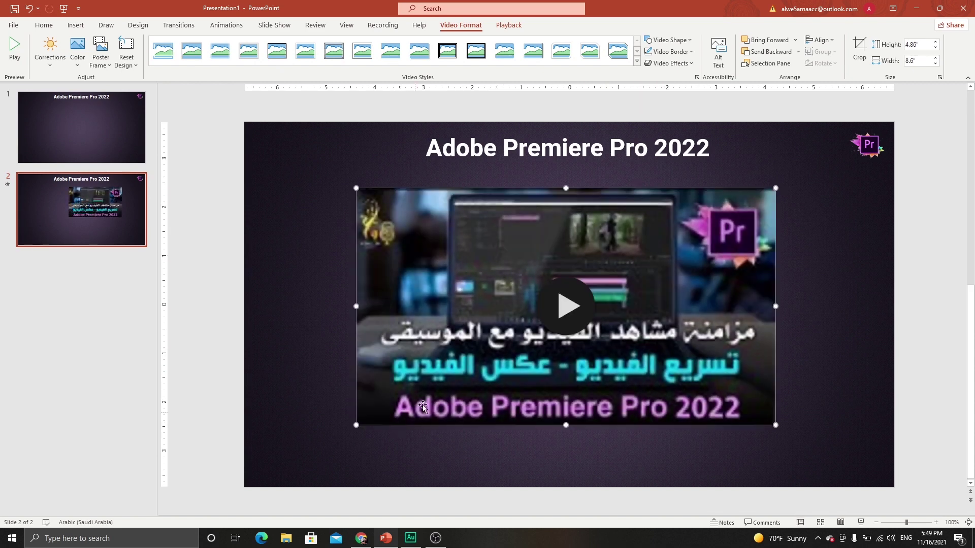
mouse_move(423, 404)
left_mouse_down()
mouse_move(437, 349)
mouse_move(426, 353)
left_mouse_up()
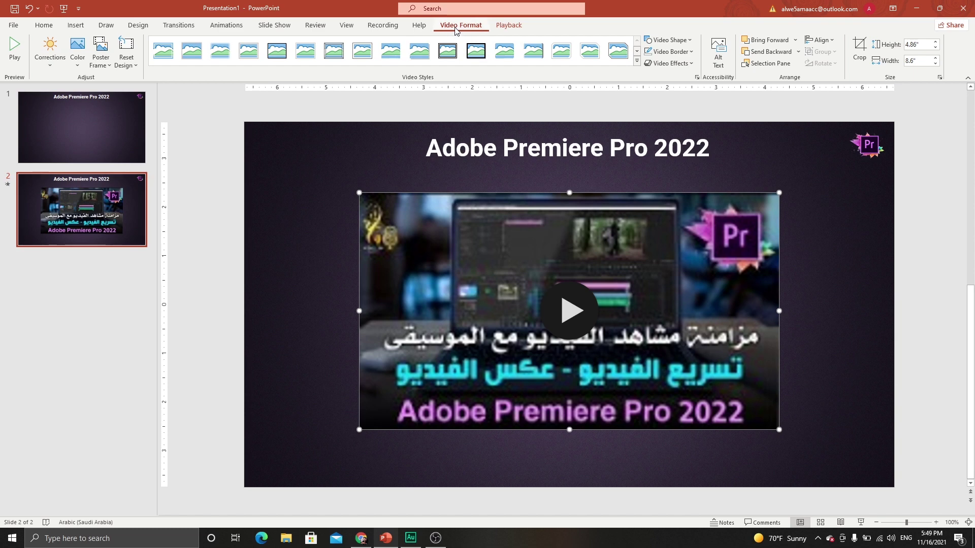
left_click(515, 26)
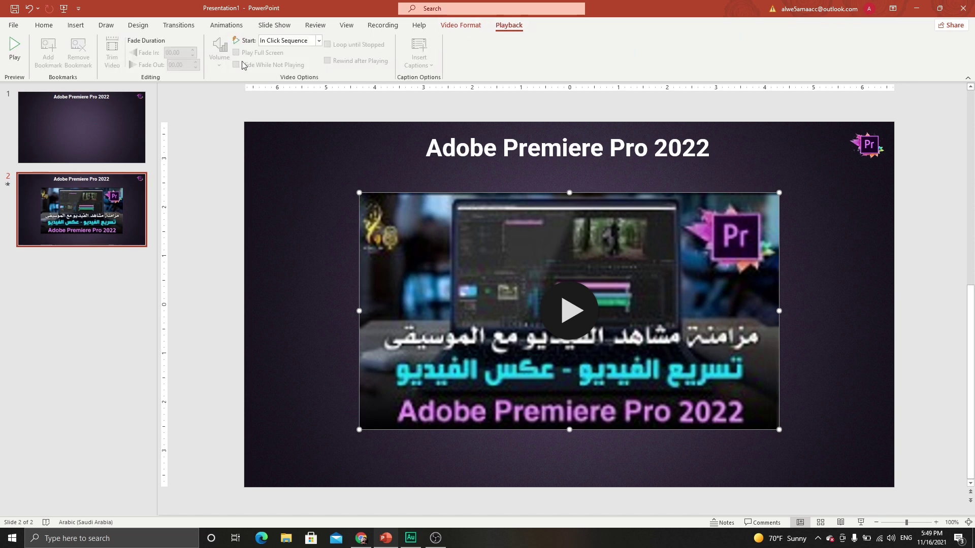
Give the video the first Subtle style, nudge it up, and select the Arabic YouTube title's opening words
left_click(461, 25)
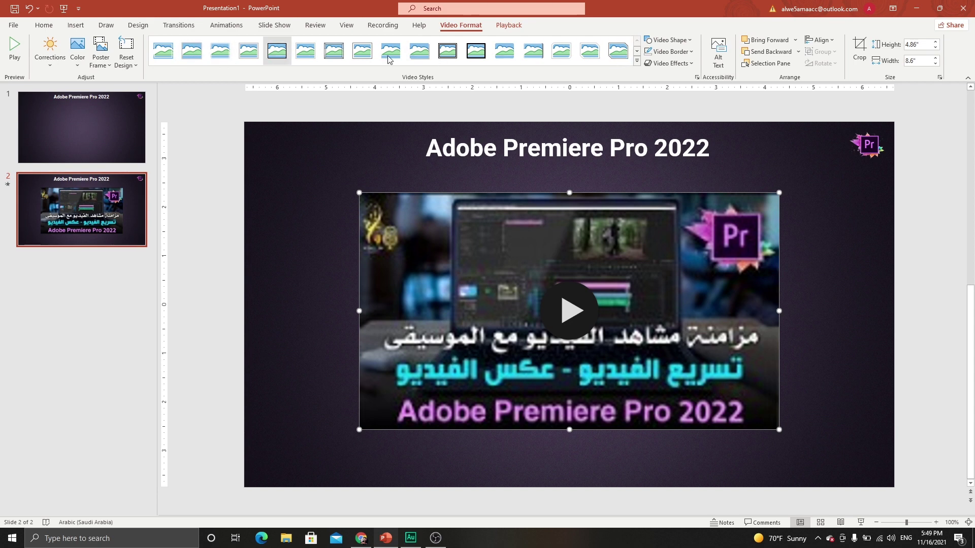
left_click(636, 62)
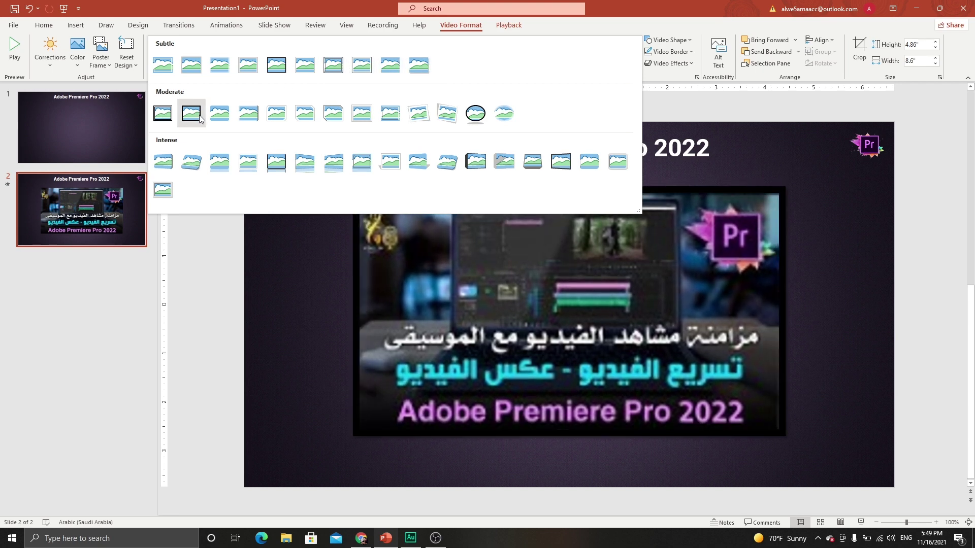
left_click(166, 73)
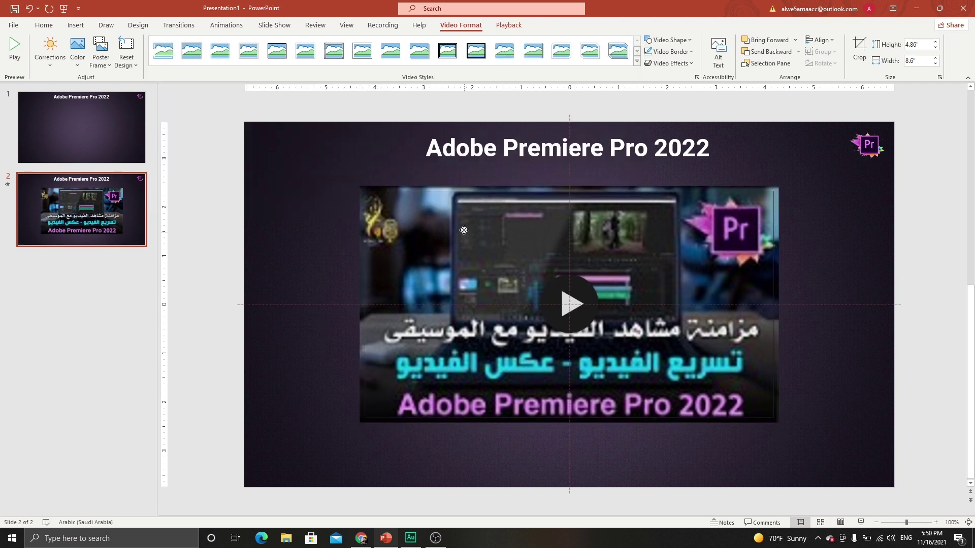
left_click_drag(454, 231, 465, 217)
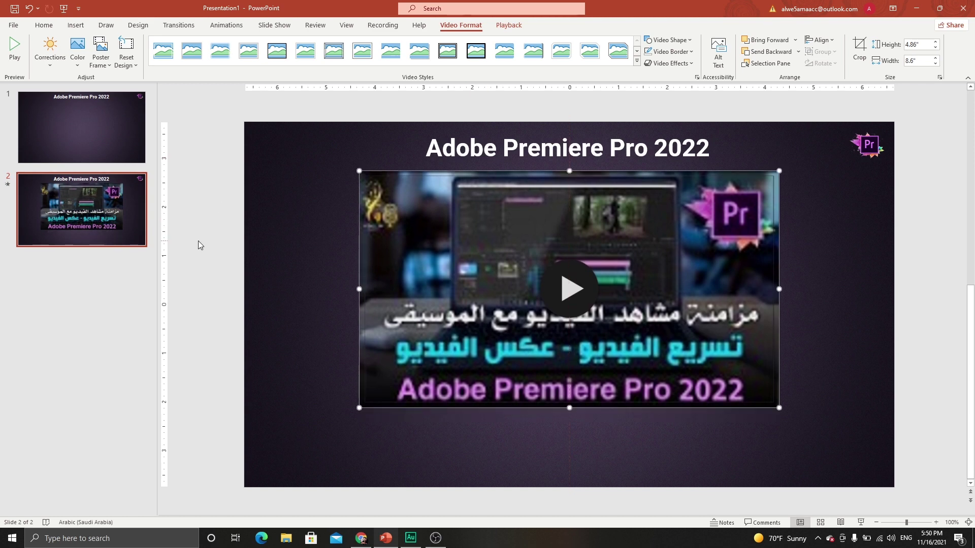
left_click(361, 539)
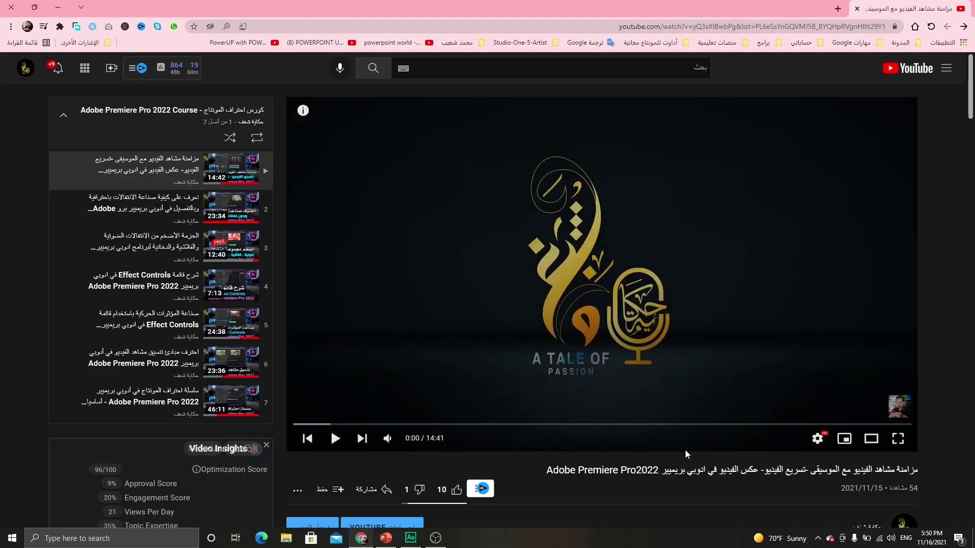
left_click_drag(917, 469, 812, 469)
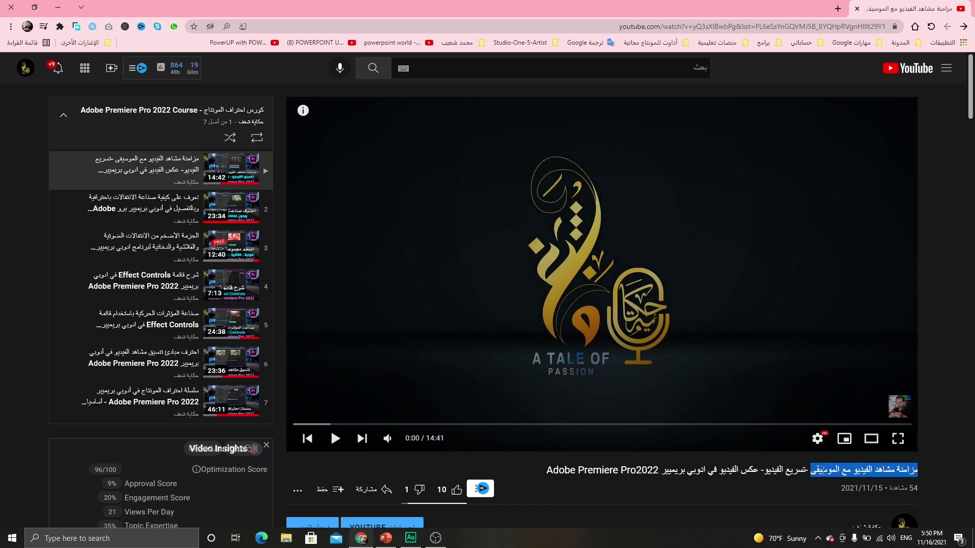
Duplicate the title box below the video and replace its text with the copied Arabic phrase
left_click(386, 539)
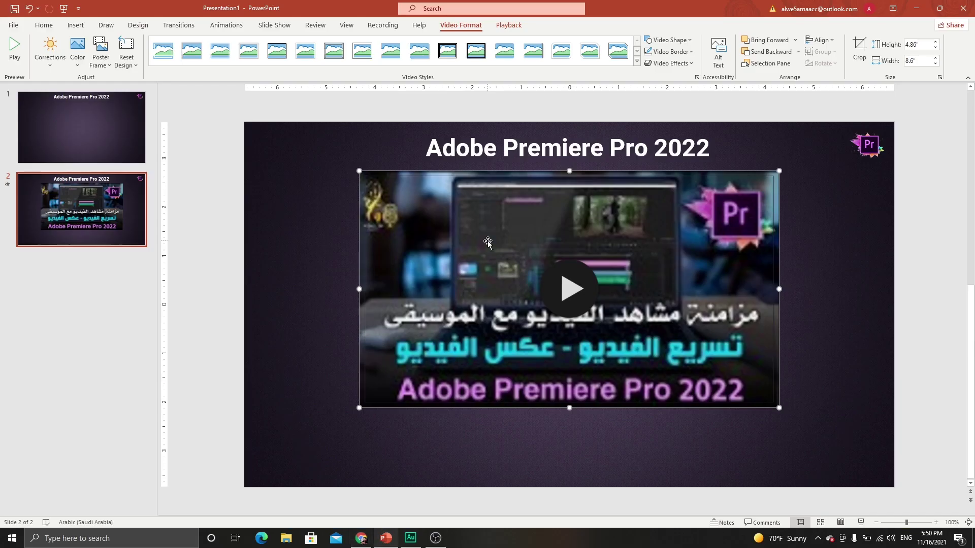
left_click(527, 157)
left_click(525, 164)
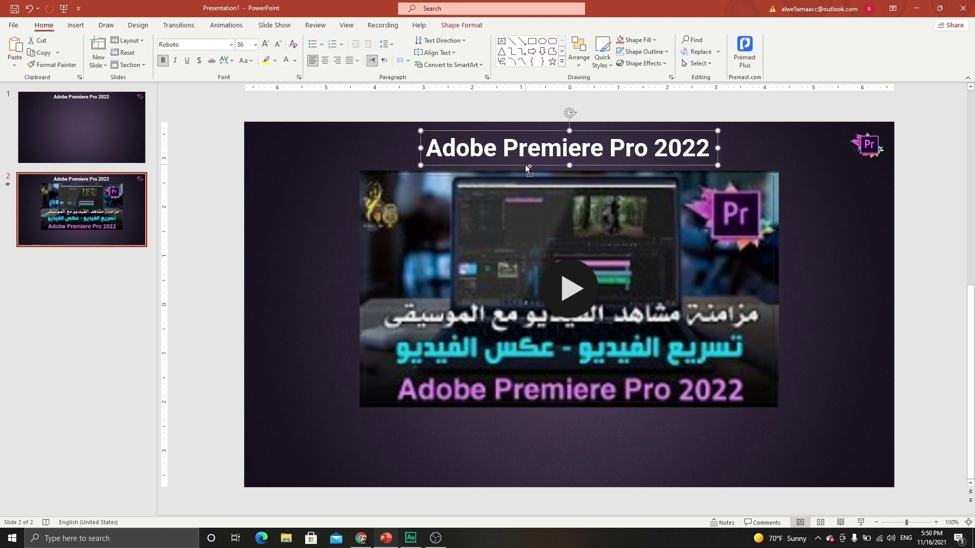
key("ctrl+d")
left_click_drag(544, 140, 532, 421)
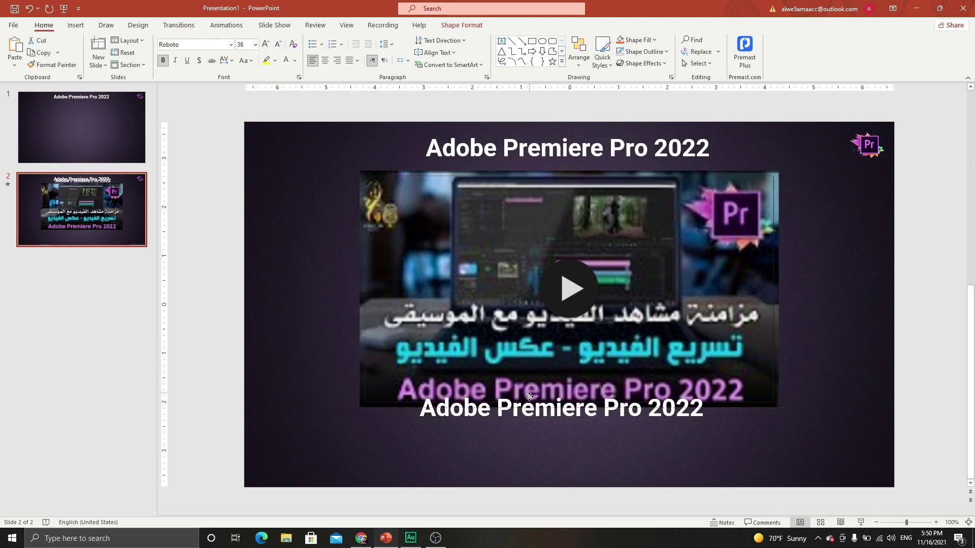
double_click(533, 431)
key("ctrl+a")
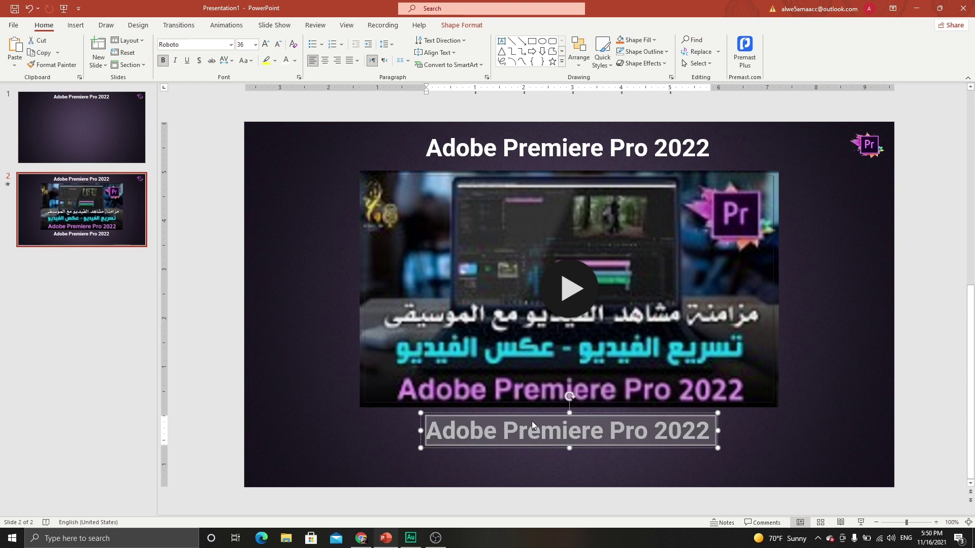
type("مزامنة مشاهد الفيديو مع الموسيقى")
Format the Arabic caption as bold yellow text in the font mohammad bold art 1
left_click_drag(531, 413, 542, 409)
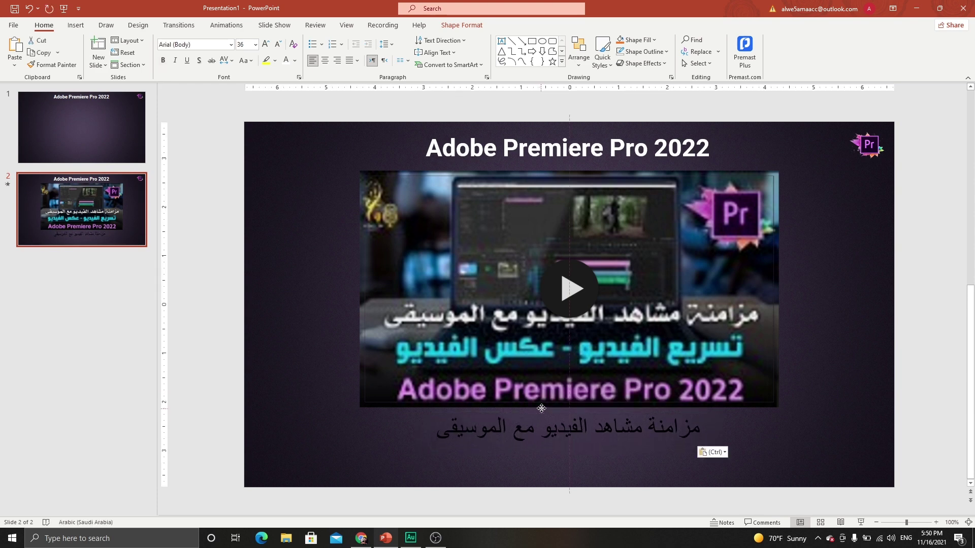
left_click(286, 60)
left_click(296, 61)
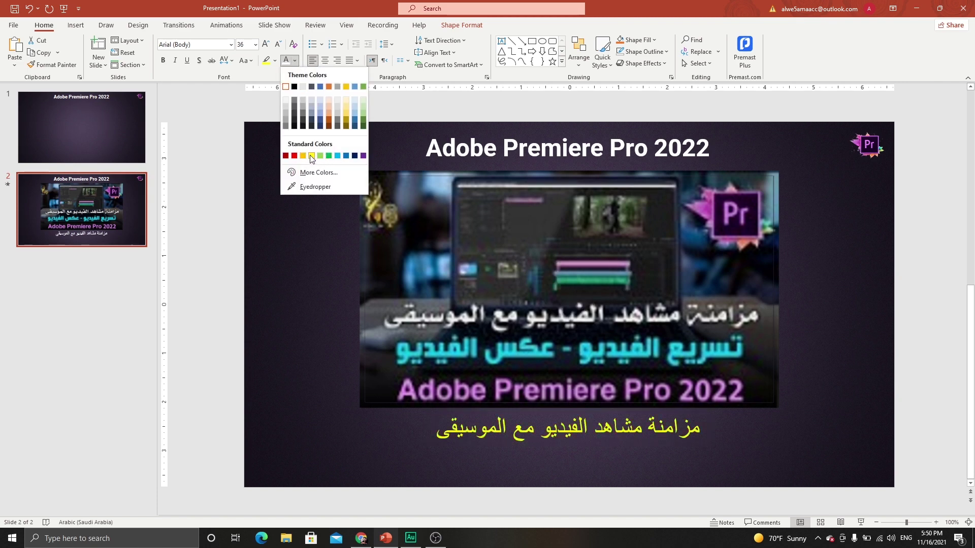
left_click(311, 156)
left_click(163, 60)
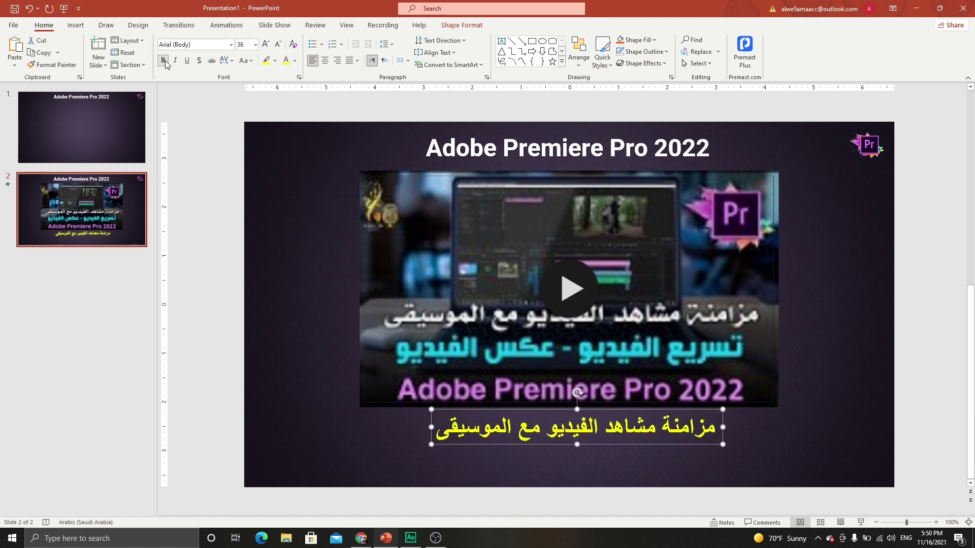
left_click(210, 47)
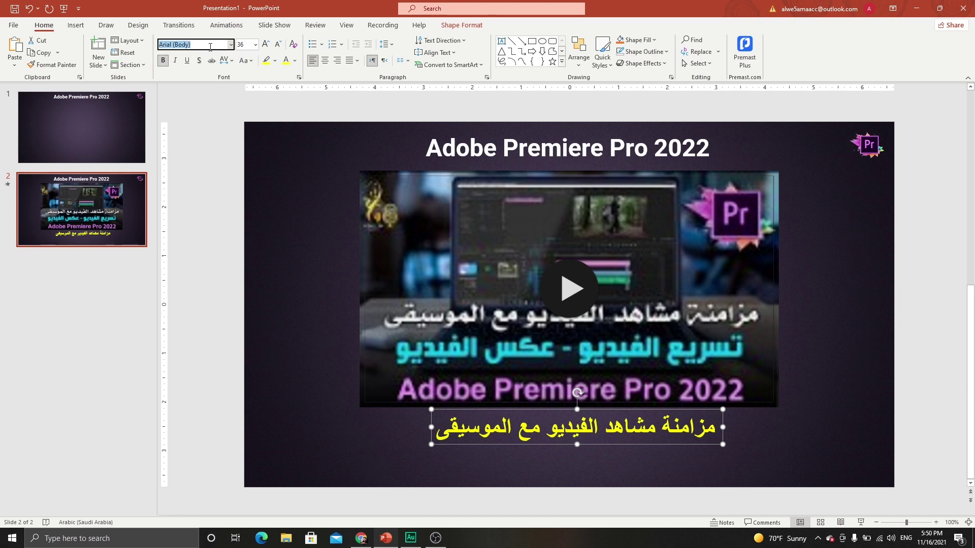
type("mohammad bold art 1")
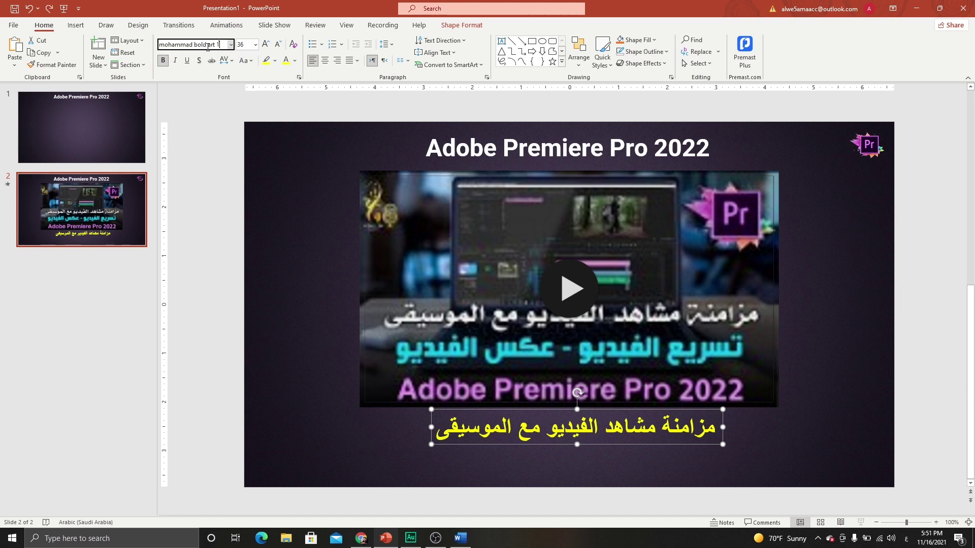
key("Return")
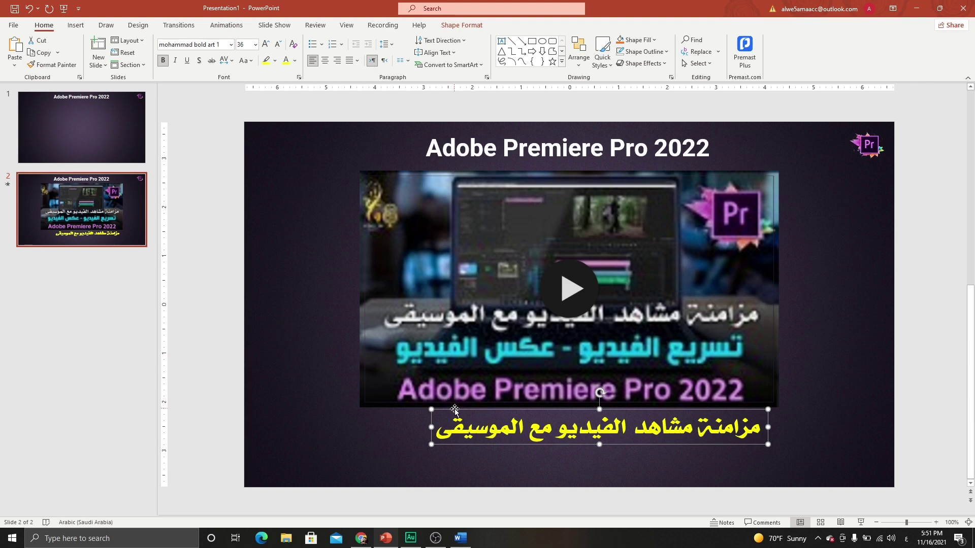
Align the caption to the slide's horizontal centre, then select the embedded video
left_click_drag(457, 410, 446, 411)
left_click(462, 24)
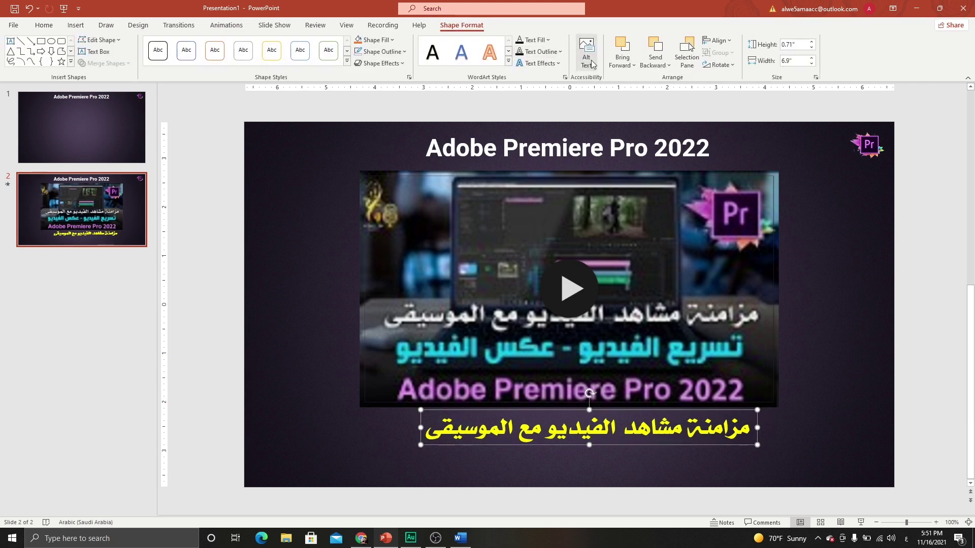
left_click(717, 40)
left_click(727, 67)
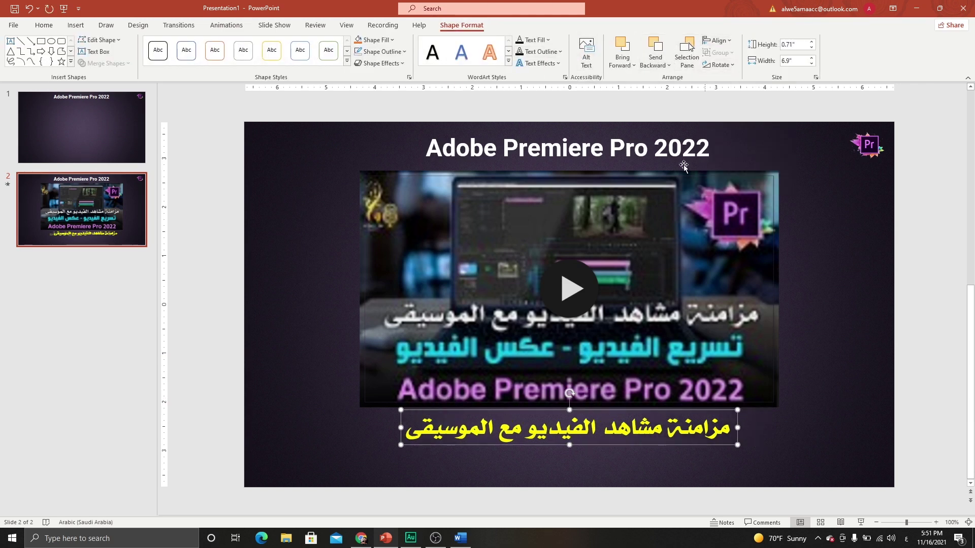
left_click(797, 310)
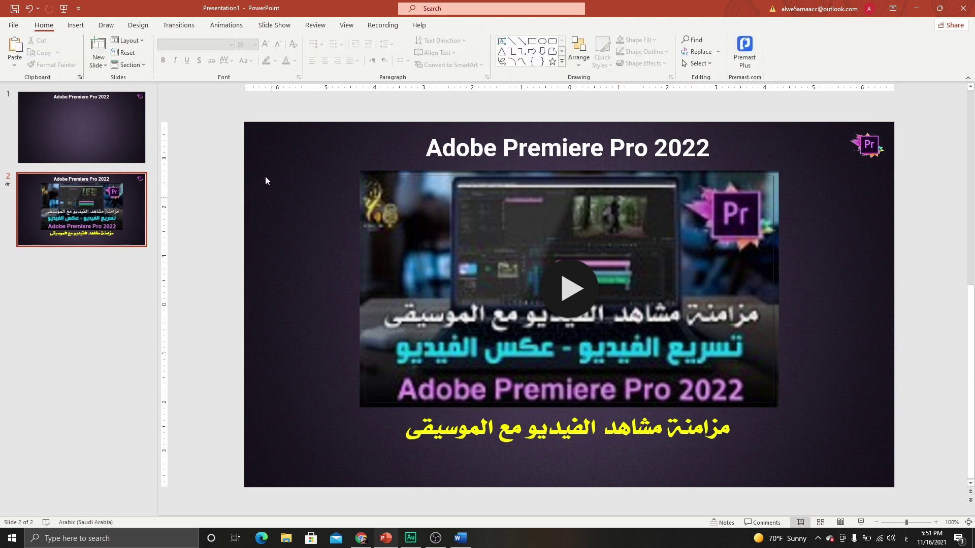
left_click(377, 186)
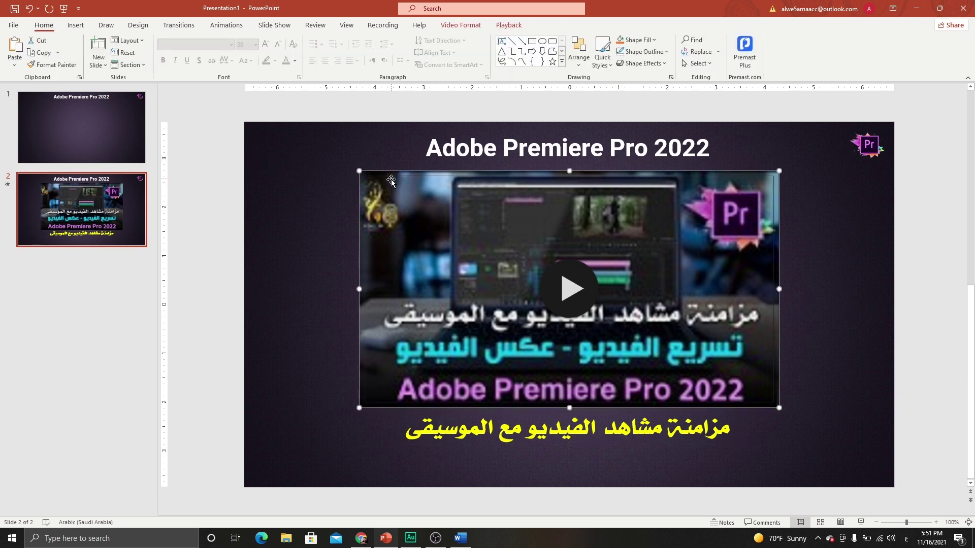
Set slide 2's embedded video to start automatically
left_click(508, 25)
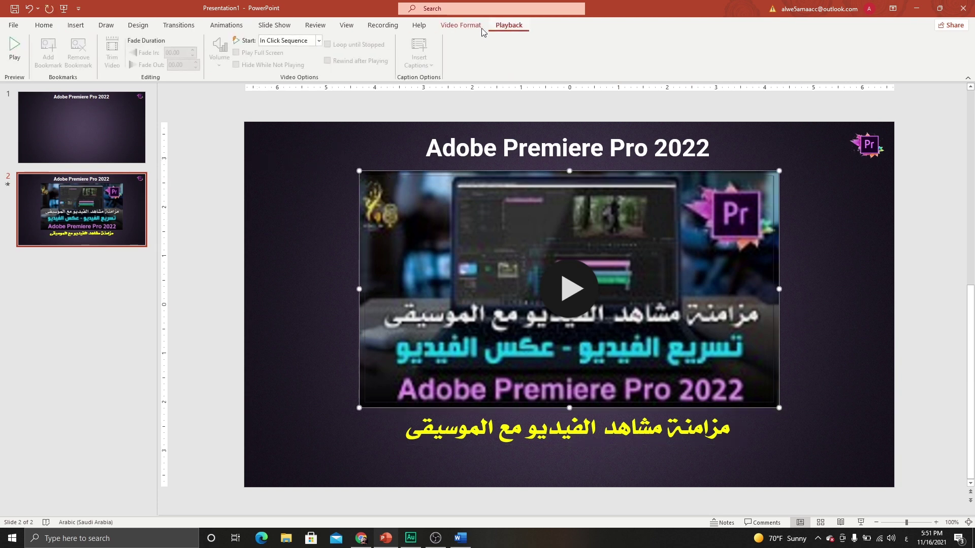
left_click(319, 41)
left_click(283, 63)
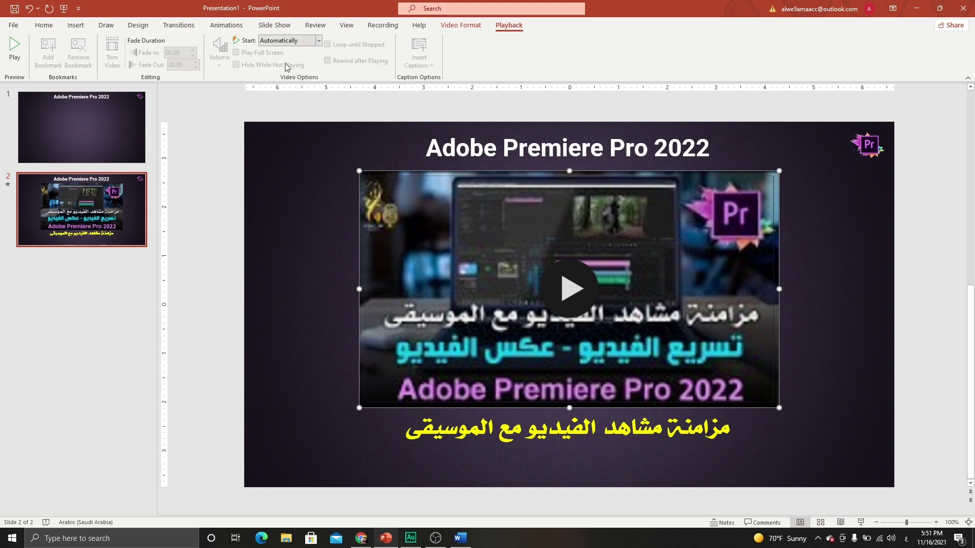
left_click(282, 212)
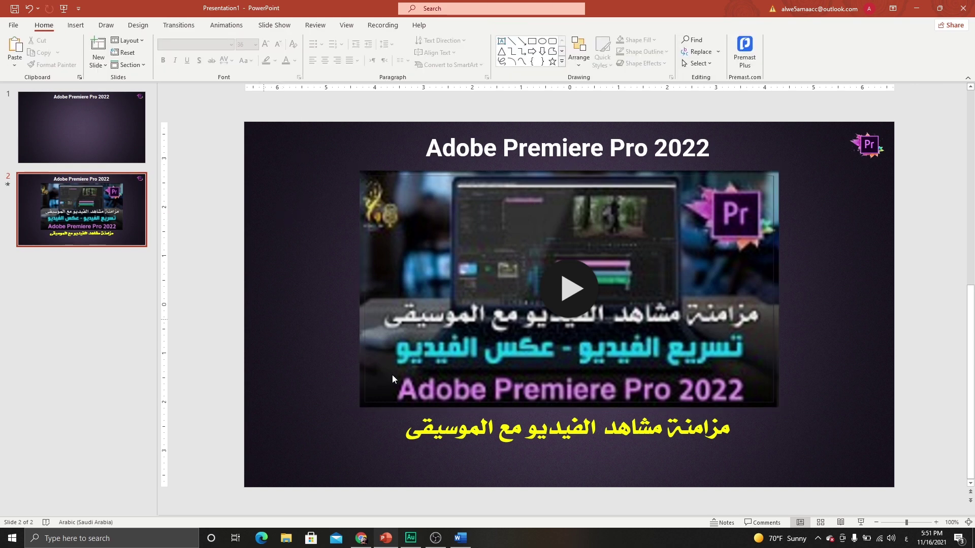
Test the video in a slide show from slide 2, skipping ahead to about 4:48, then exit
left_click(859, 523)
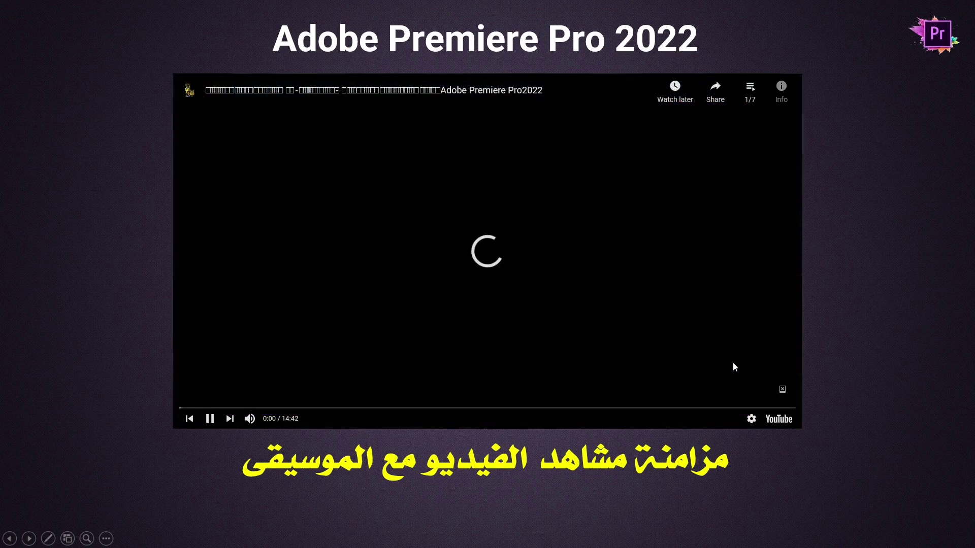
left_click(210, 419)
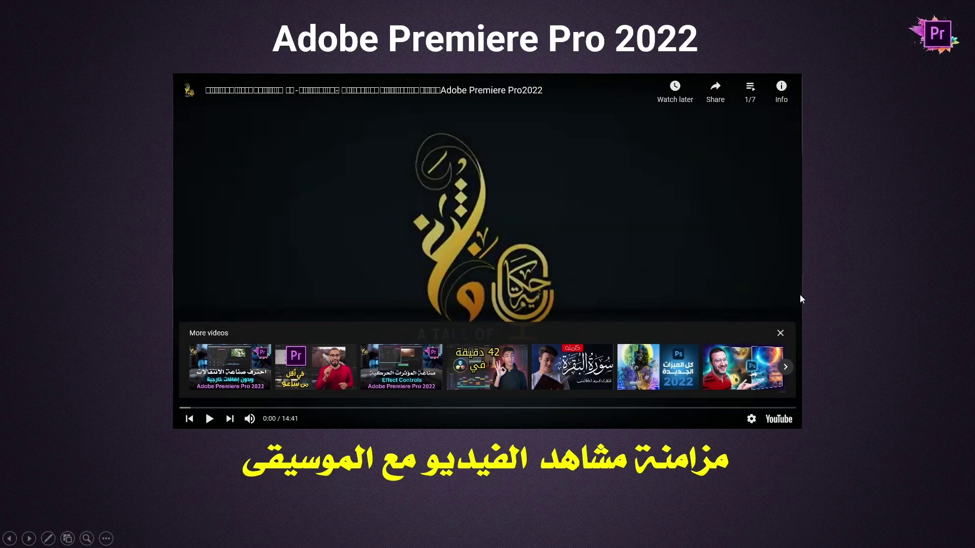
left_click(780, 333)
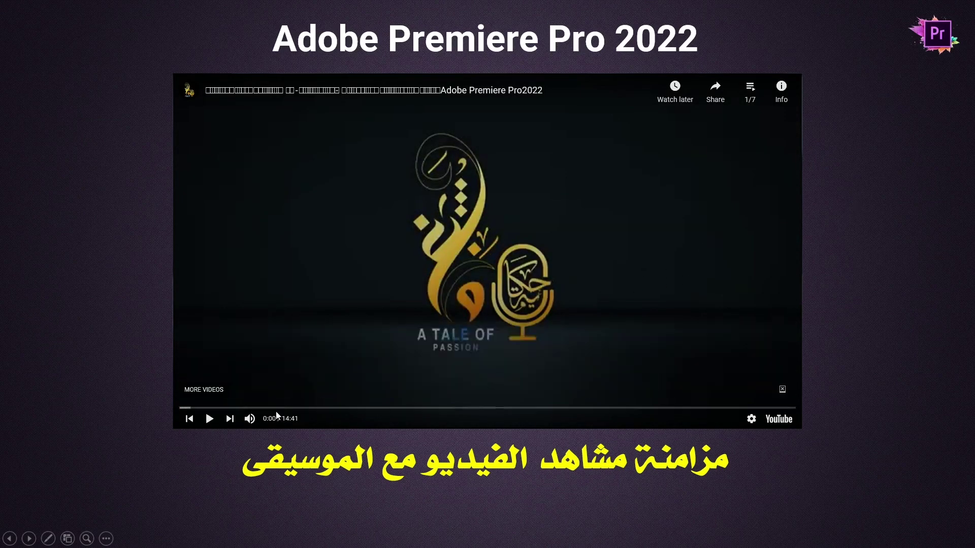
left_click(382, 408)
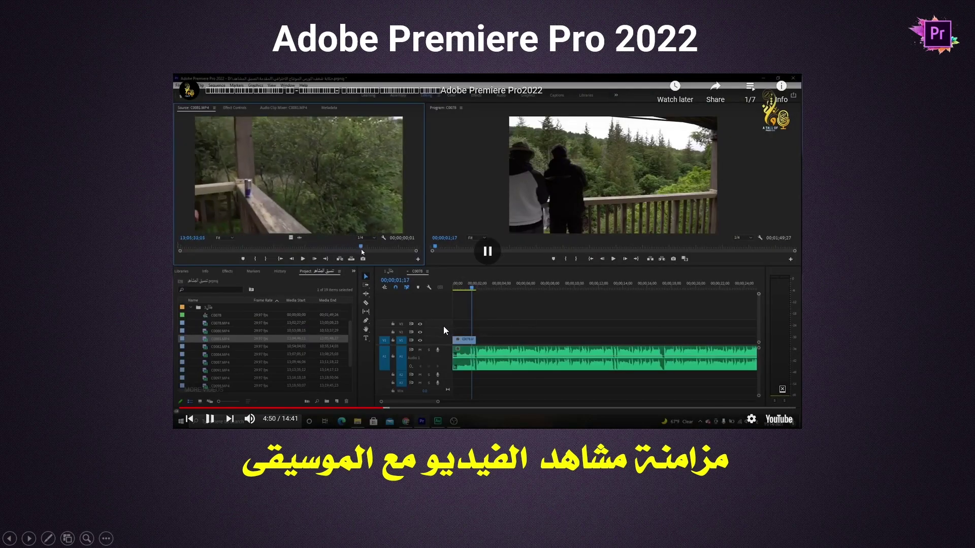
left_click(522, 306)
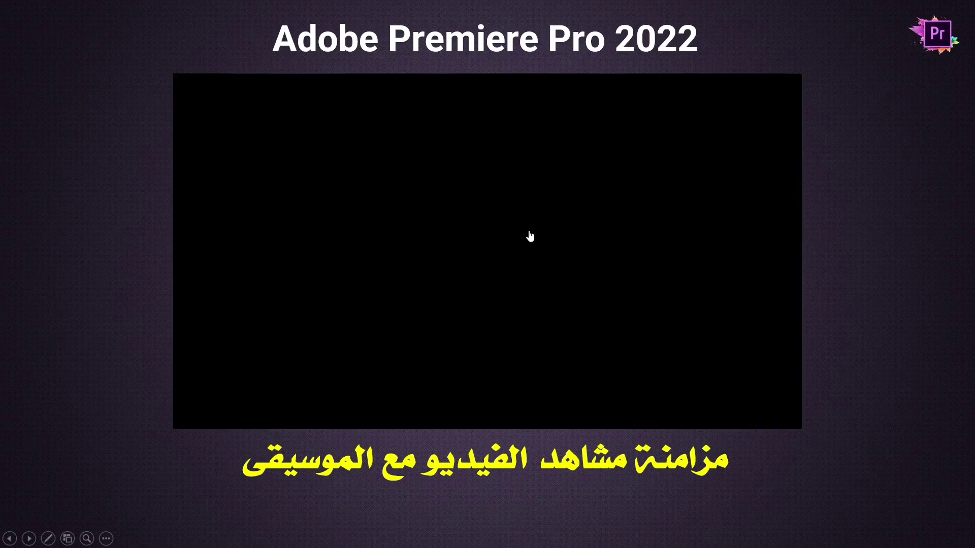
key("Escape")
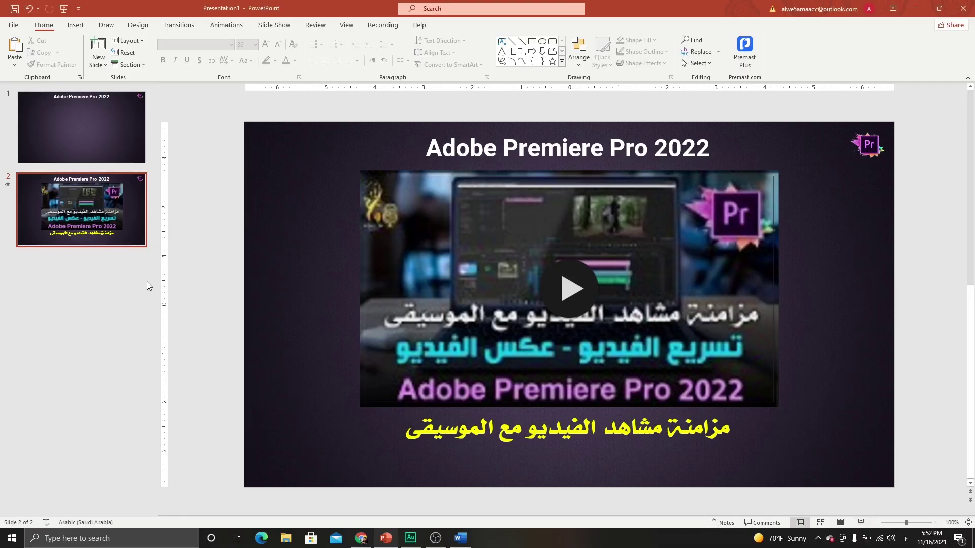
Duplicate slide 2 as a new slide 3 and return to the YouTube playlist
right_click(87, 234)
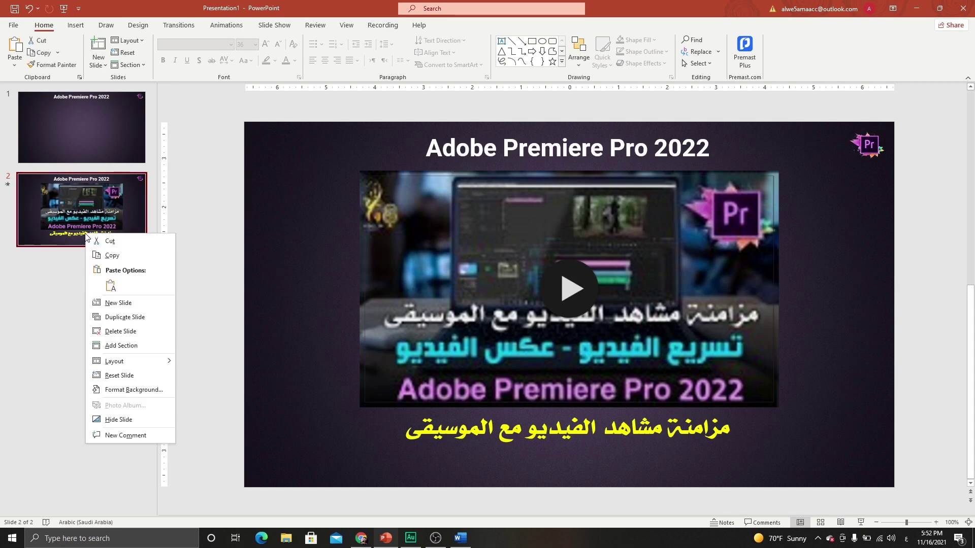
left_click(113, 317)
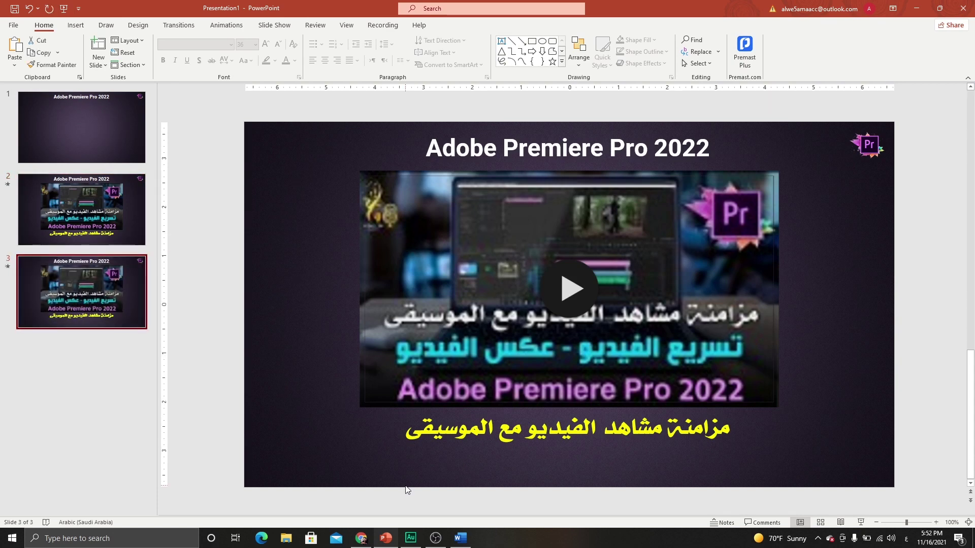
left_click(361, 538)
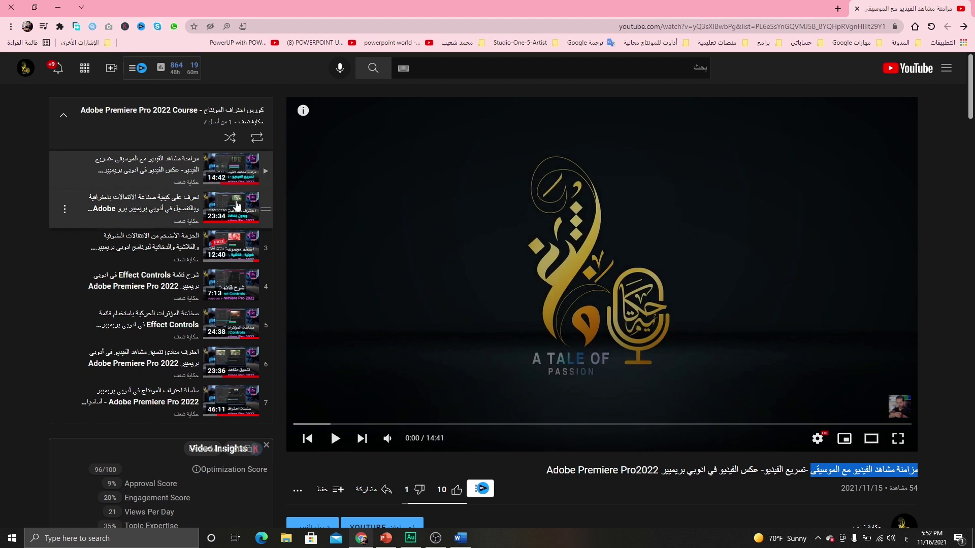
Open the playlist's second video and select its title's opening words, تعرف على كيفية صناعة الانتقالات
left_click(234, 205)
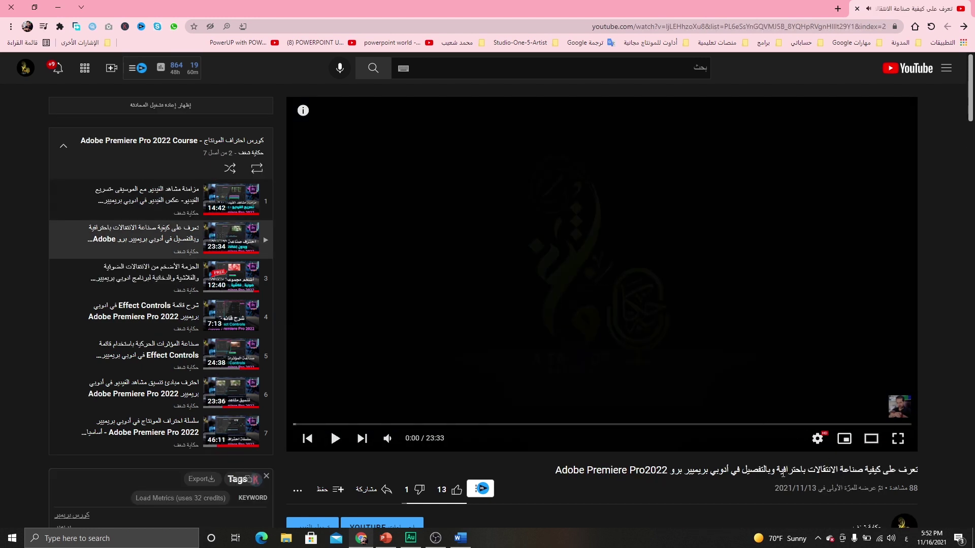
left_click_drag(807, 469, 924, 482)
key("ctrl+c")
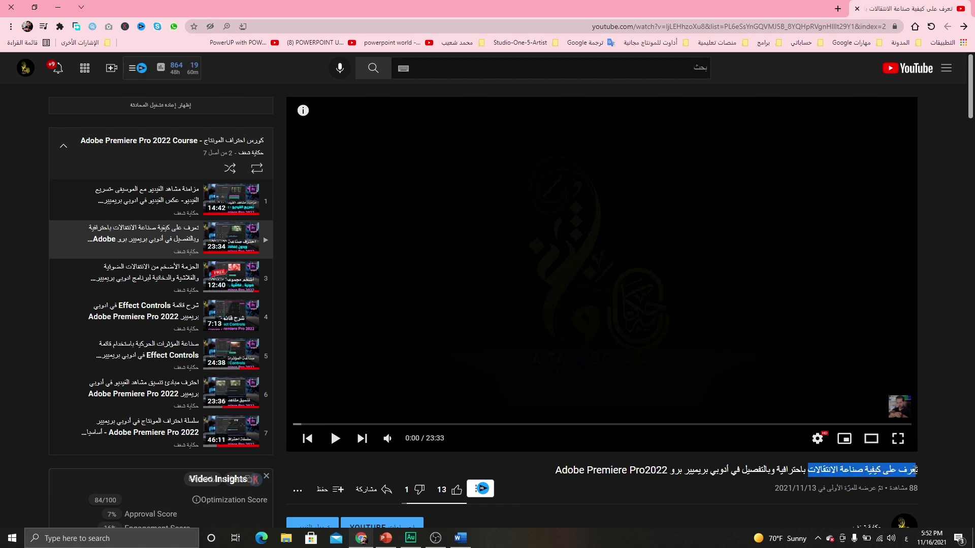
Replace slide 3's caption with the copied title and give it slide 2's yellow caption style
left_click(386, 538)
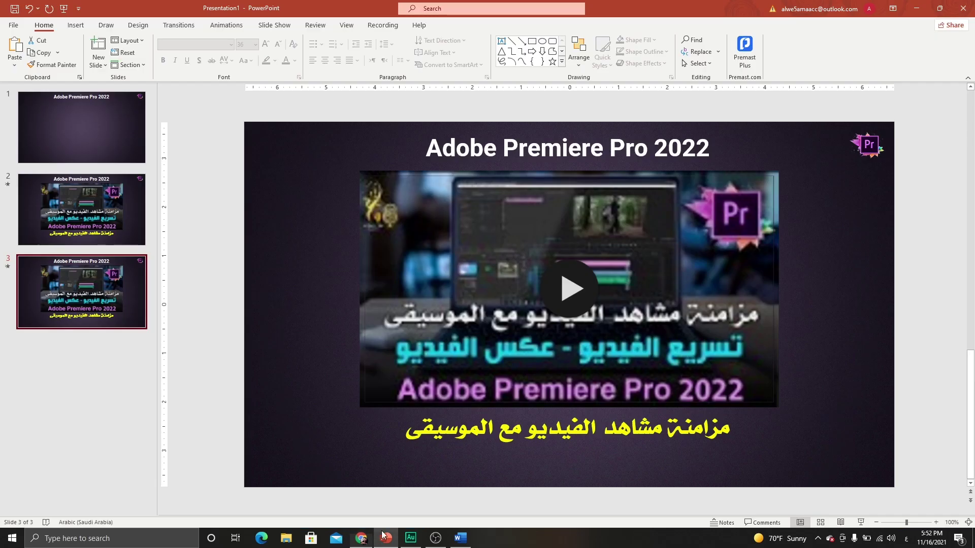
triple_click(537, 428)
key("ctrl+v")
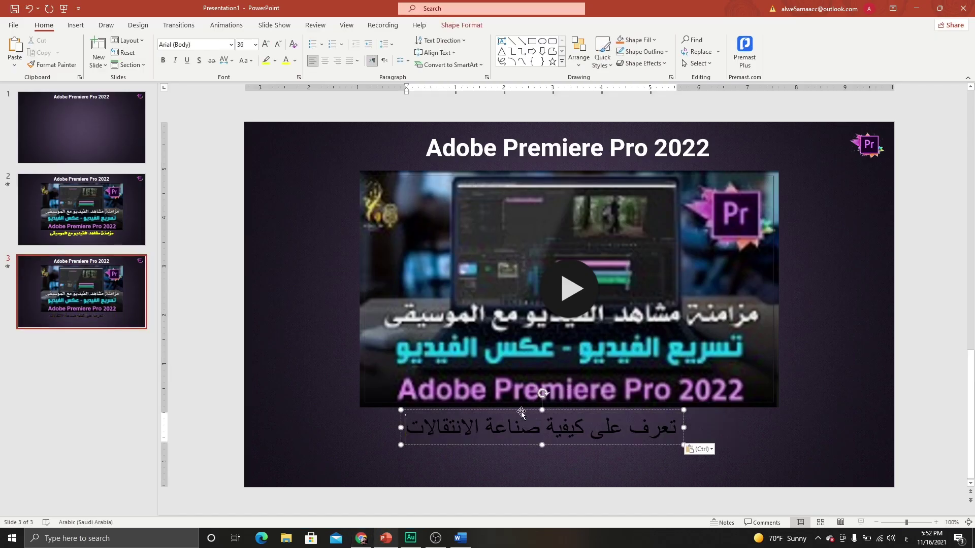
left_click(81, 209)
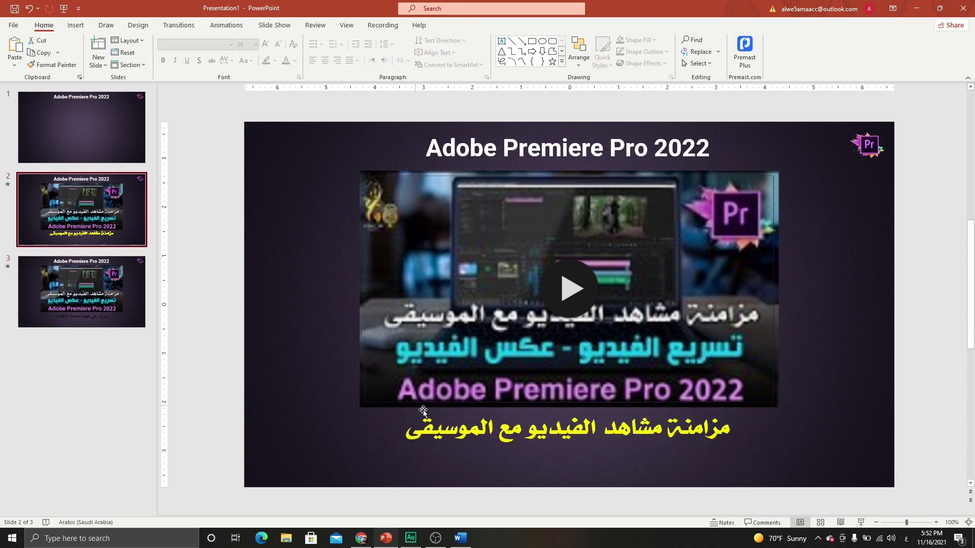
left_click(443, 432)
left_click(429, 445)
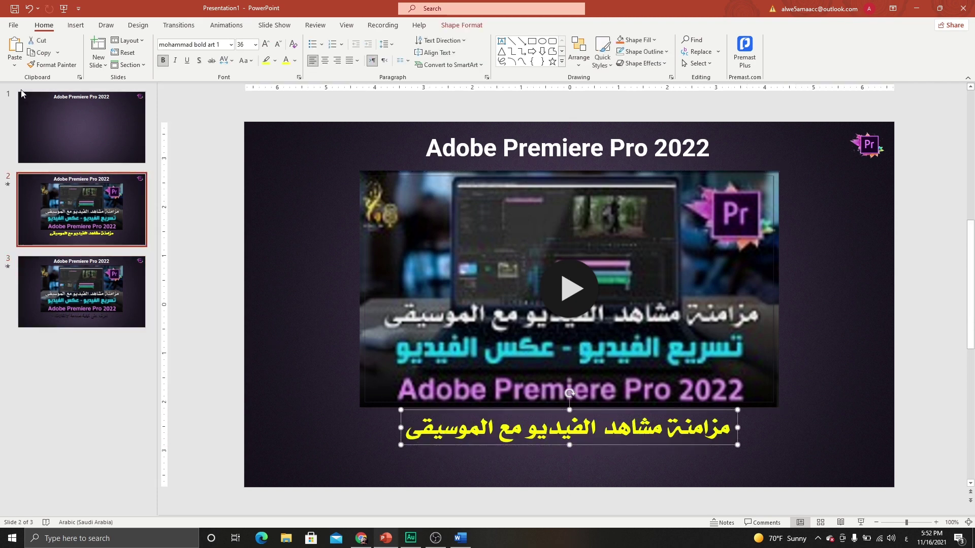
left_click(52, 64)
left_click(102, 331)
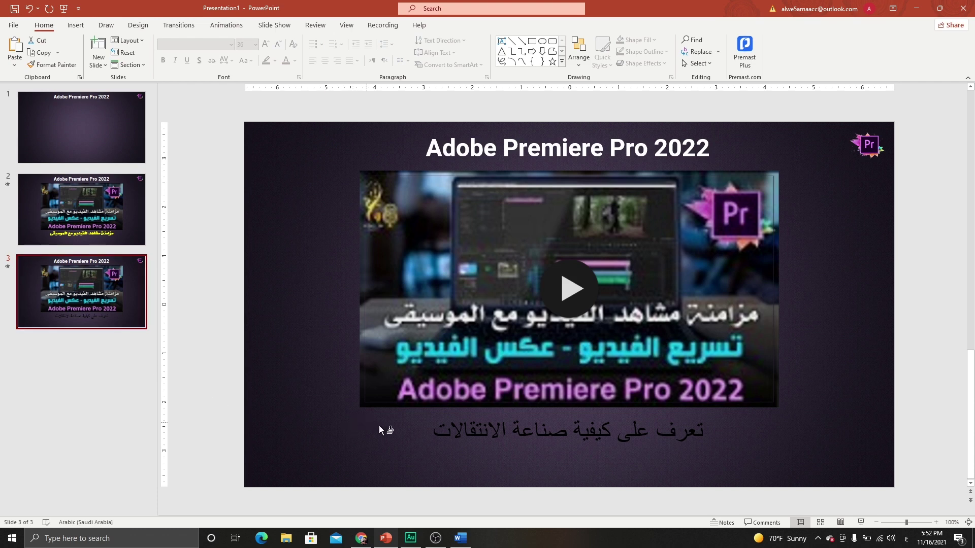
left_click(437, 433)
Centre slide 3's caption horizontally and delete its old video
left_click(428, 432)
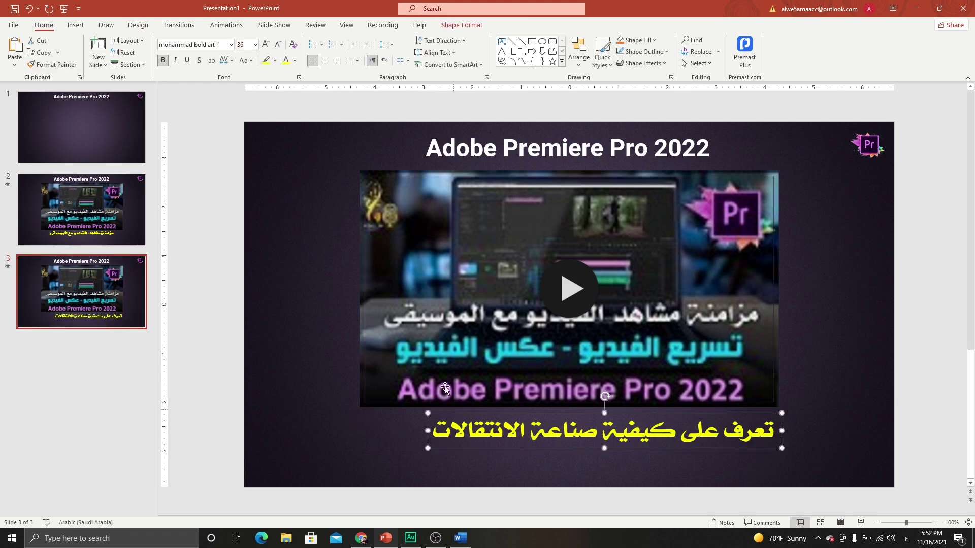
left_click(460, 25)
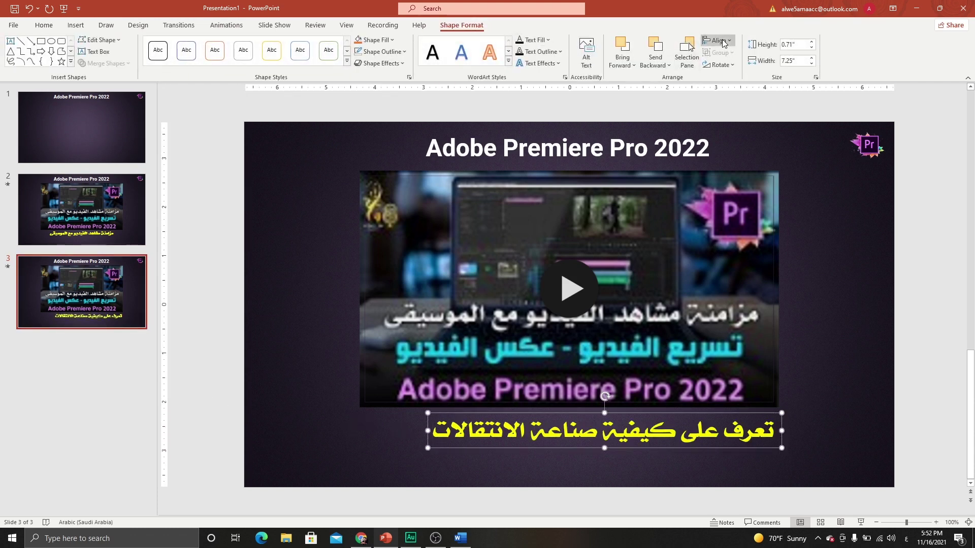
left_click(718, 40)
left_click(746, 68)
left_click(481, 253)
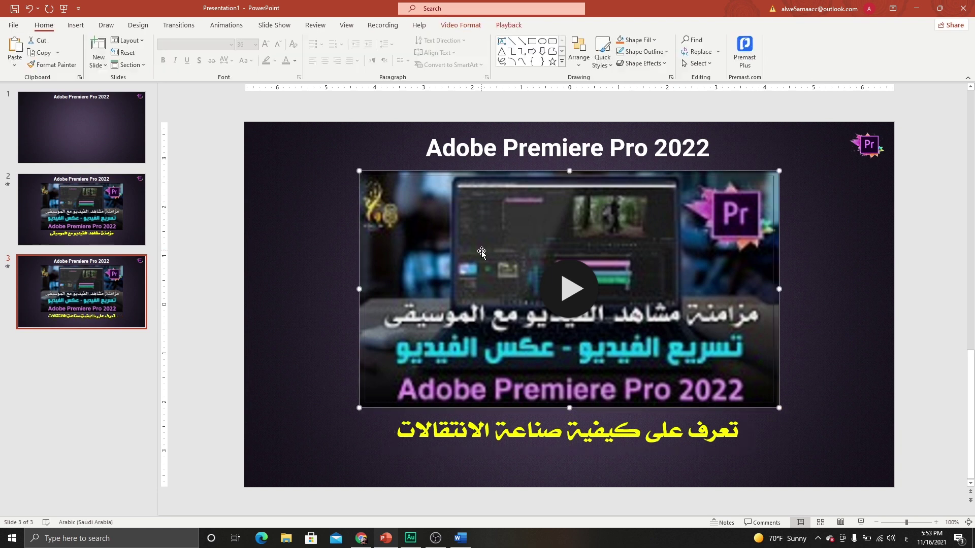
key("Delete")
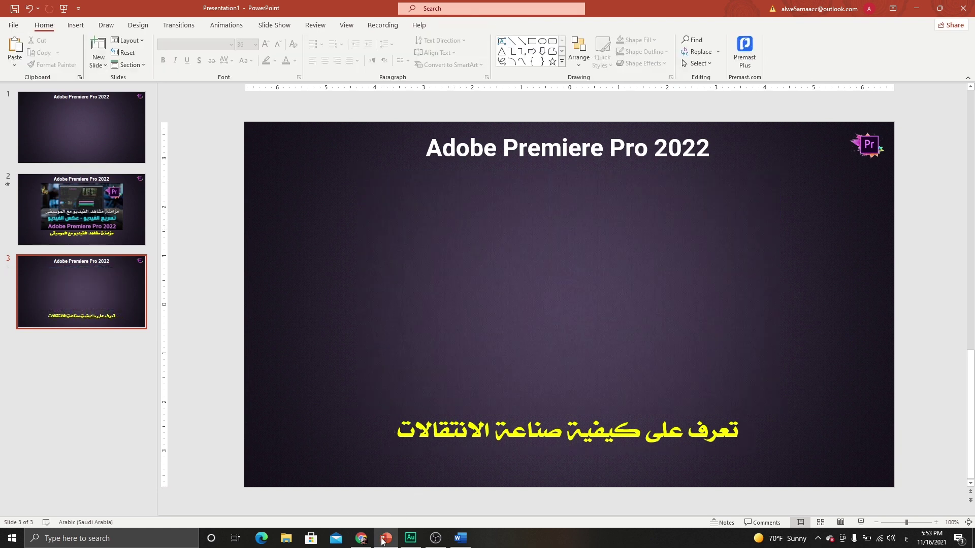
Copy the transitions video's URL from the YouTube player
left_click(361, 539)
right_click(585, 257)
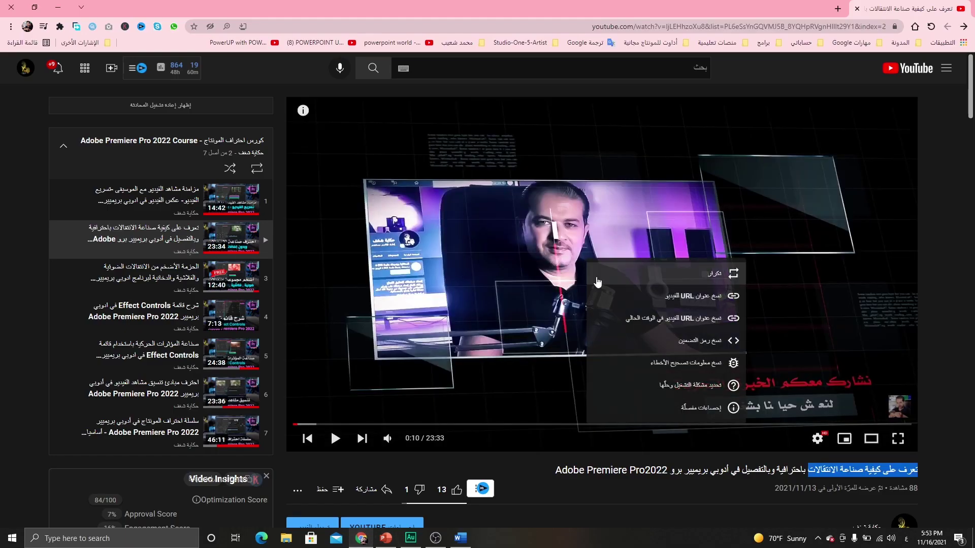
left_click(687, 301)
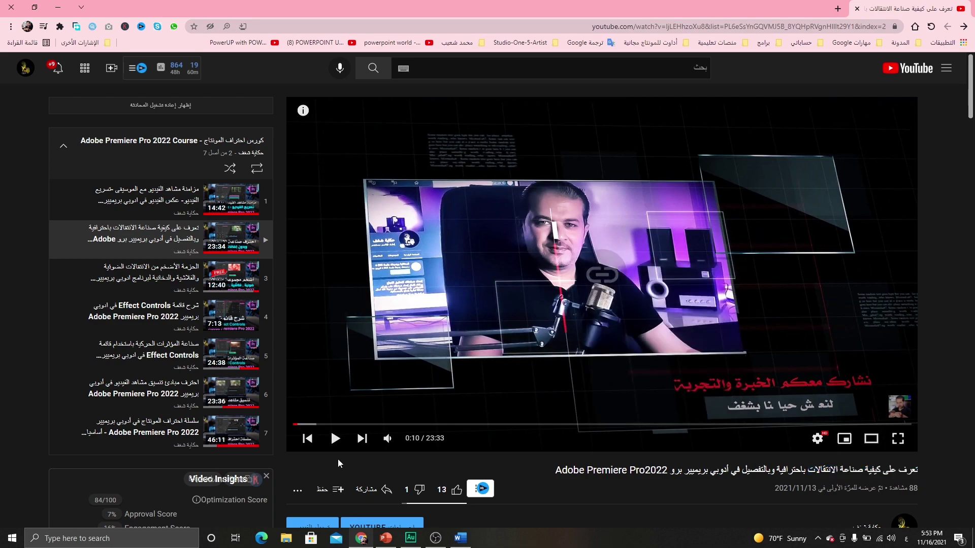
left_click(385, 538)
Insert the transitions video on slide 3 as an online video from the pasted YouTube URL
left_click(76, 25)
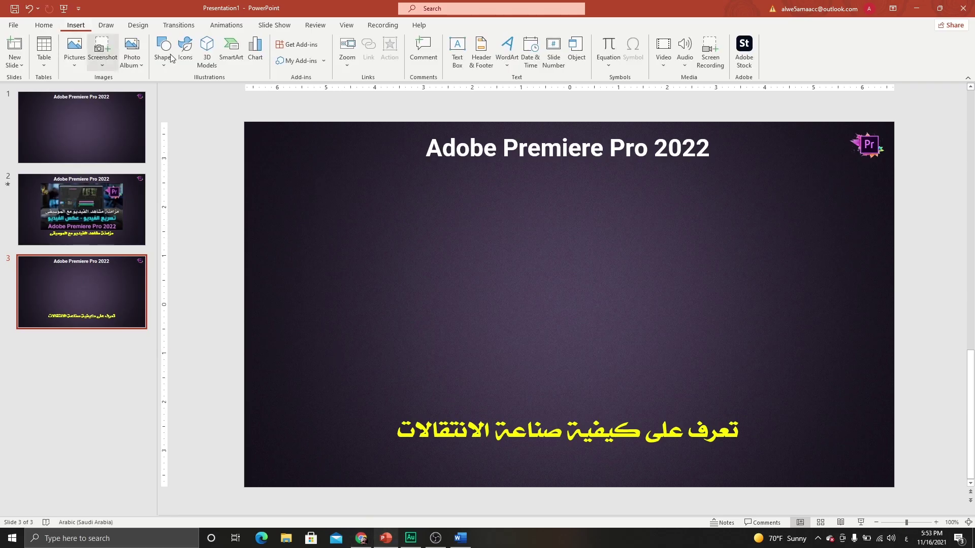
left_click(663, 67)
left_click(685, 122)
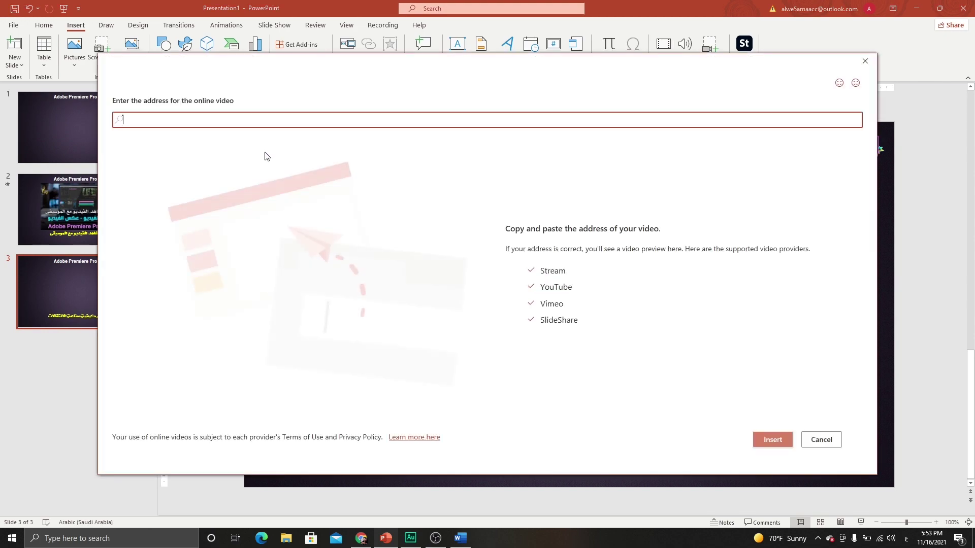
key("ctrl+v")
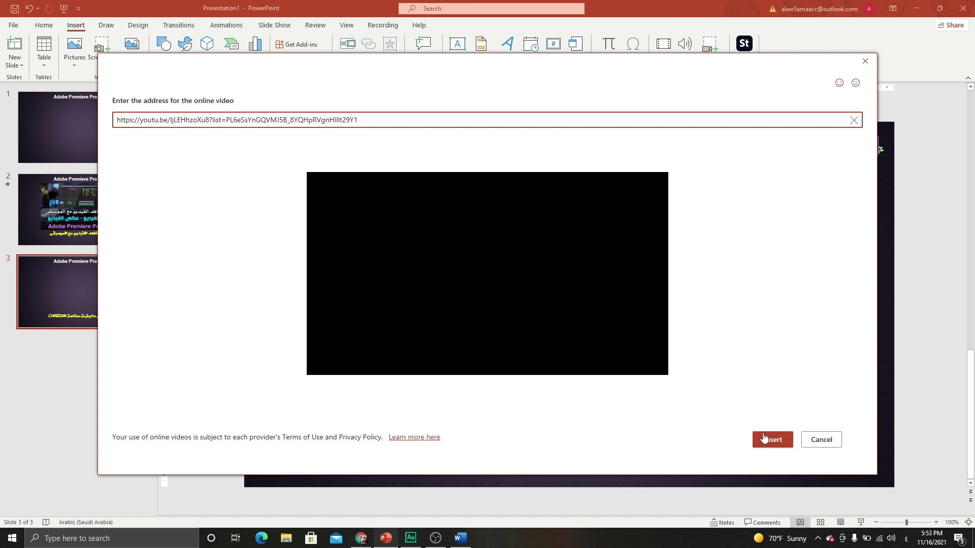
left_click(763, 438)
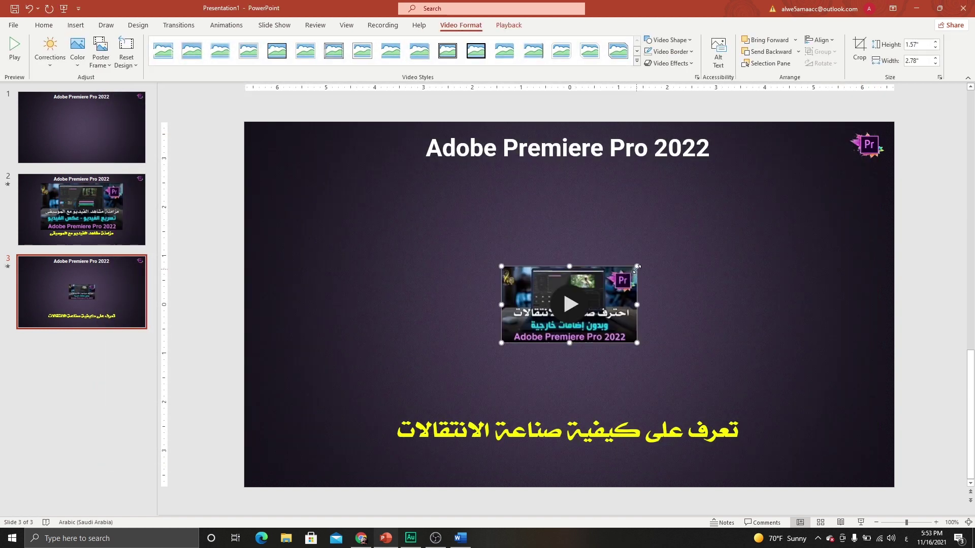
Enlarge the video to 4.94" × 8.75" and centre it above the caption
left_click_drag(637, 267, 797, 176)
left_click_drag(712, 220, 661, 246)
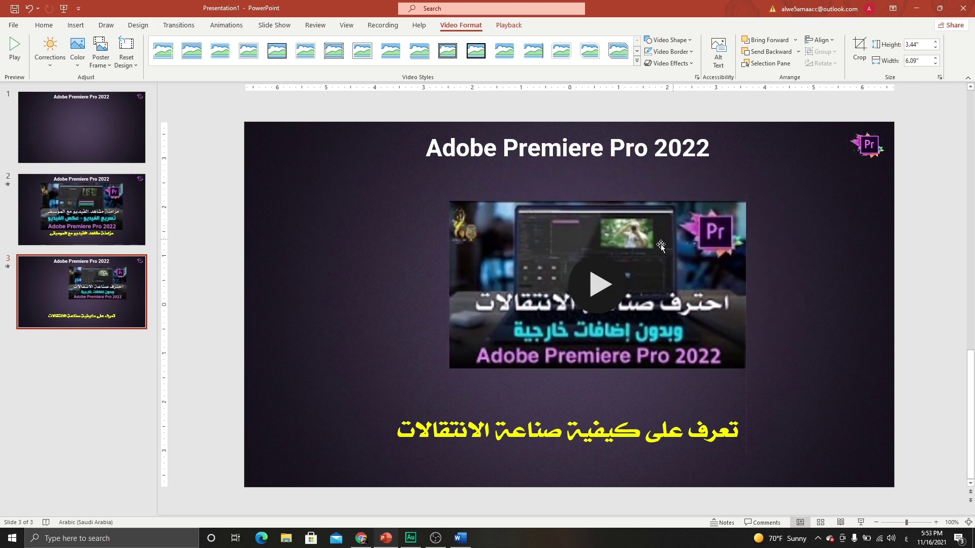
left_click_drag(450, 368, 355, 413)
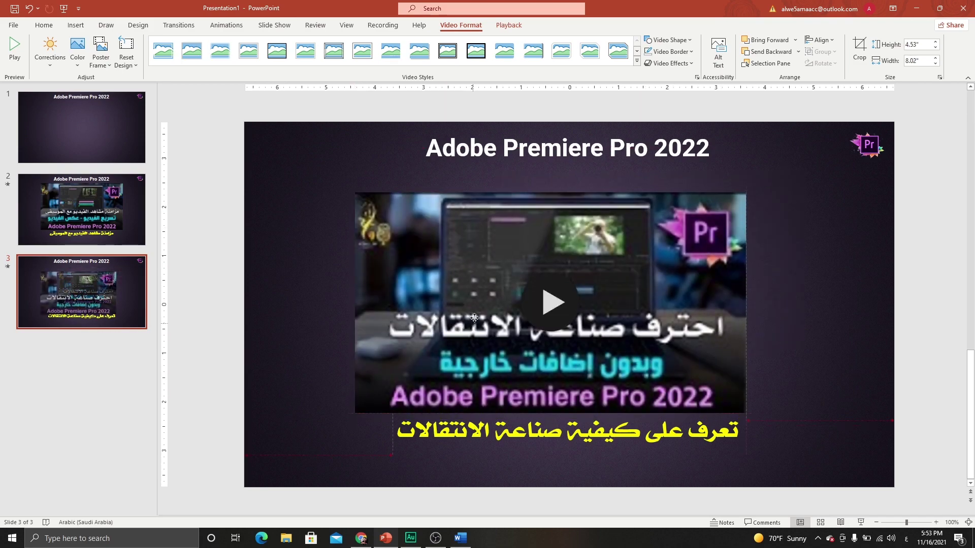
left_click_drag(745, 192, 782, 172)
left_click_drag(663, 212, 660, 207)
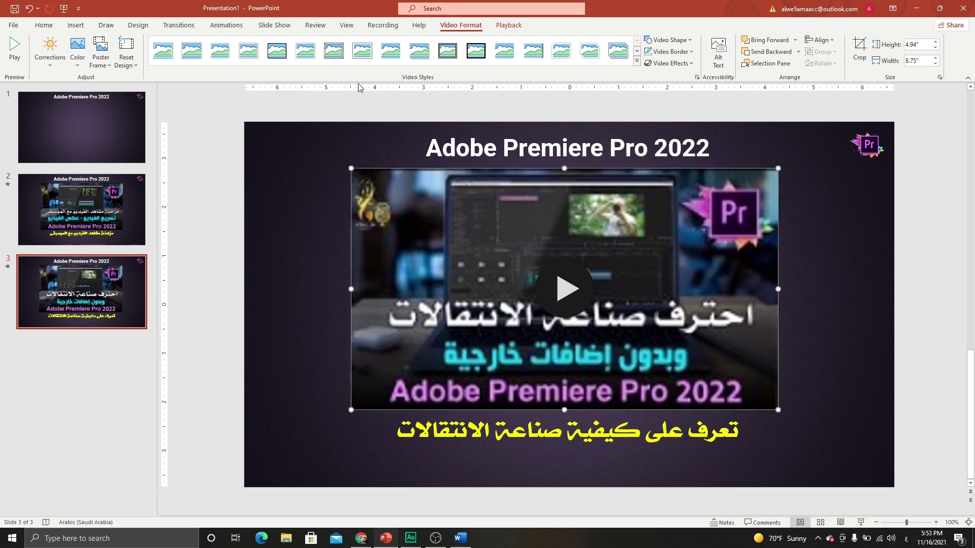
left_click(337, 216)
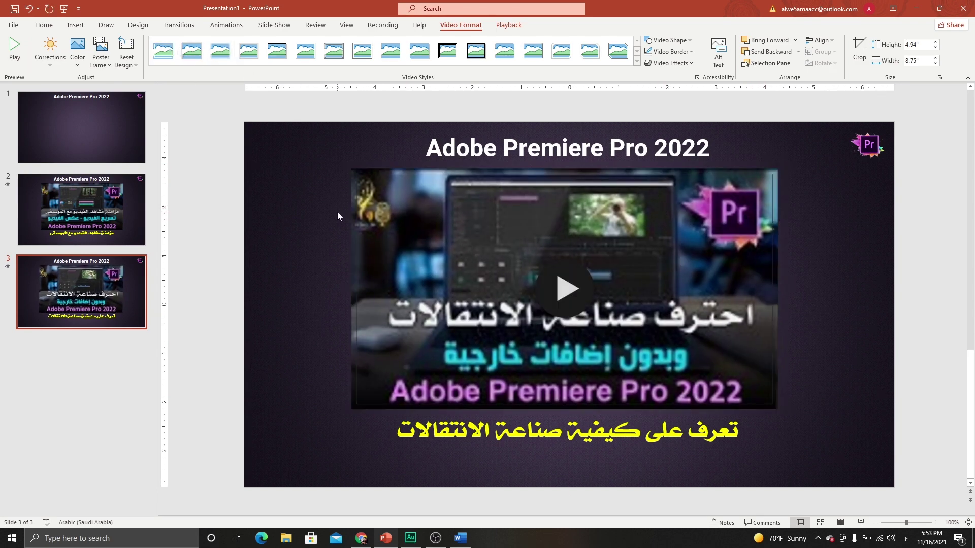
Duplicate slide 3 as a new slide 4 and bring up the YouTube playlist
right_click(99, 337)
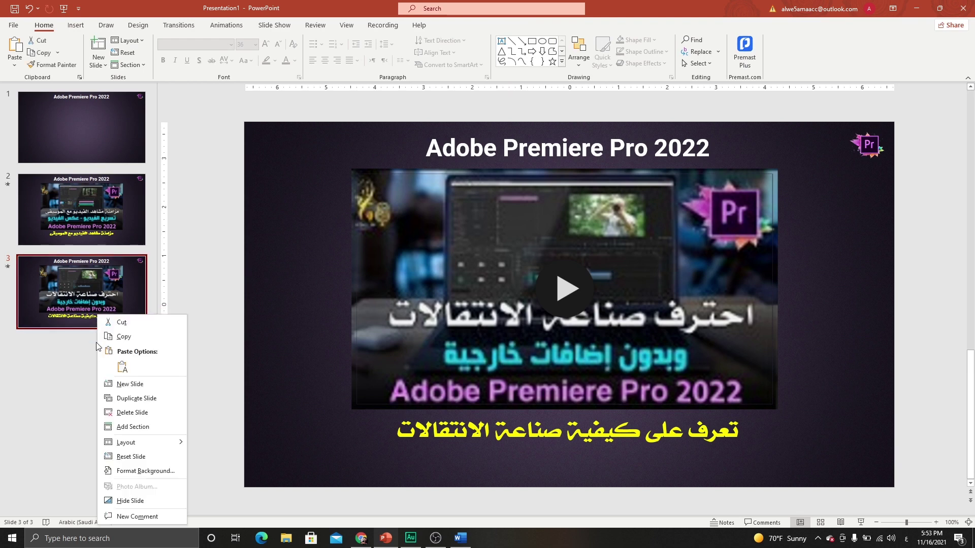
left_click(116, 401)
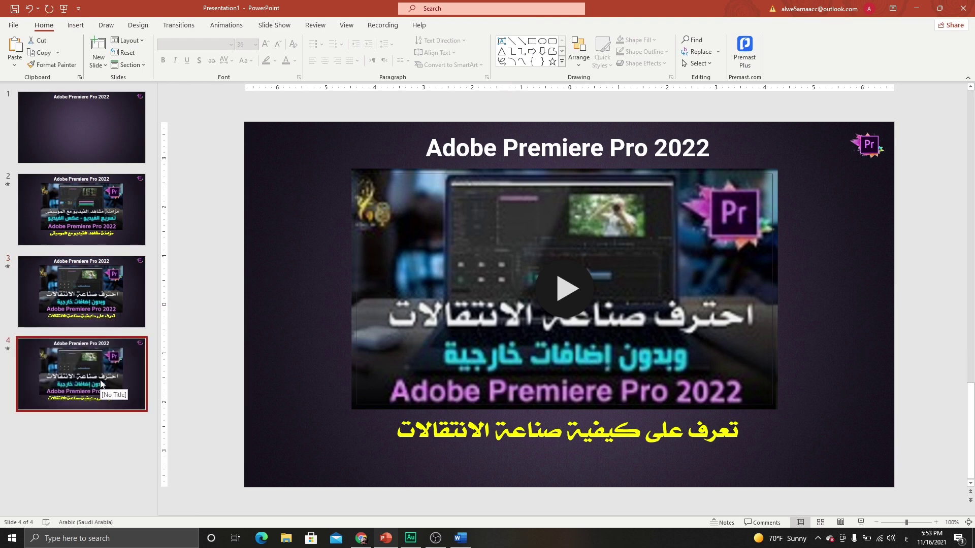
left_click(383, 542)
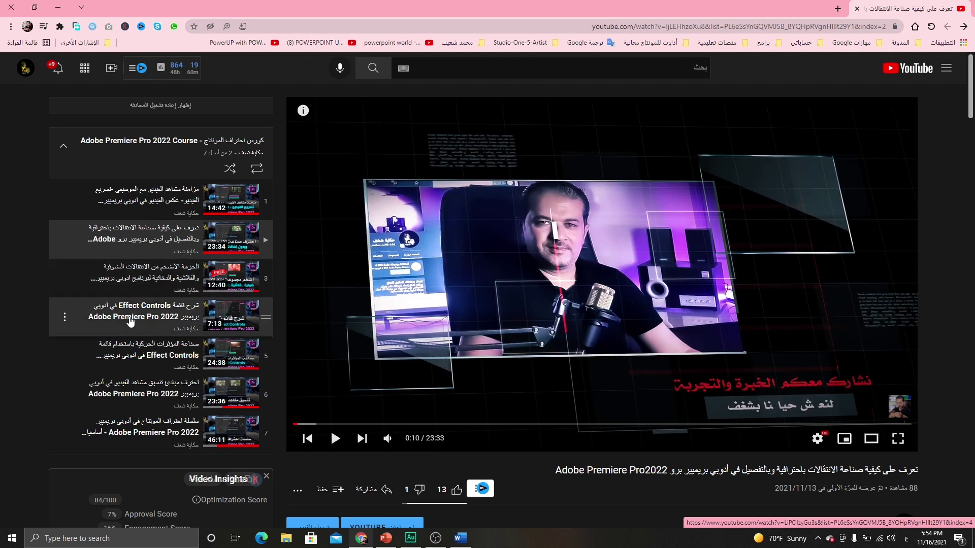
Open the 7:12 Effect Controls video, pause it, and select its title text
left_click(234, 318)
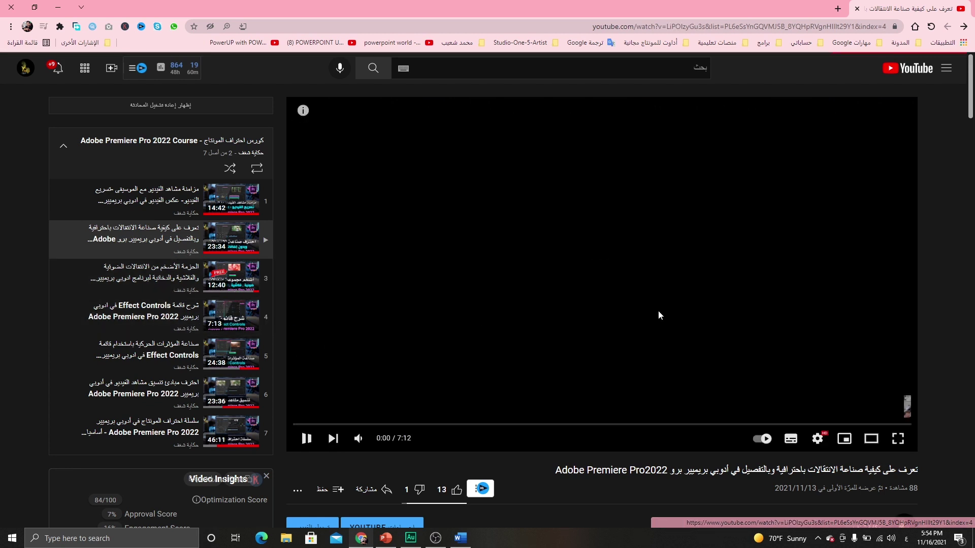
left_click(651, 341)
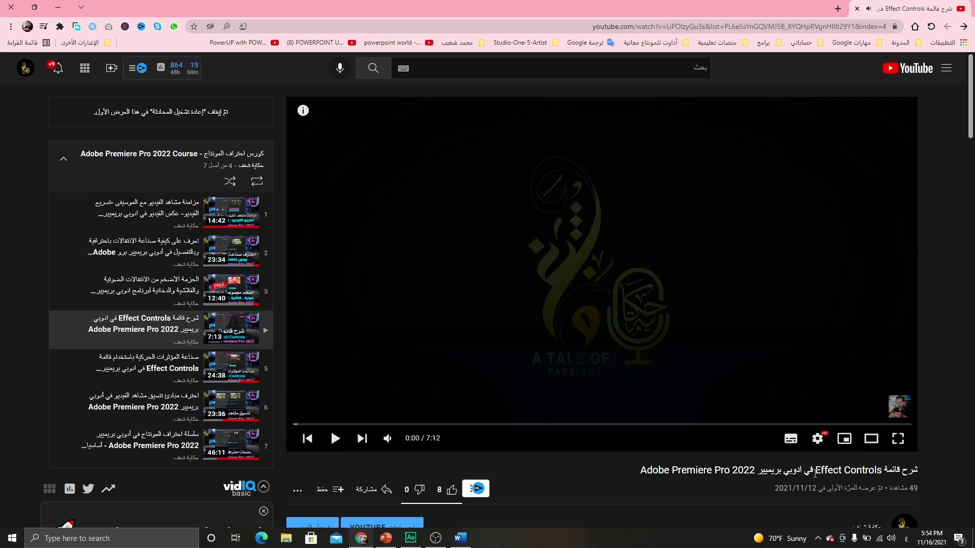
left_click_drag(815, 473, 912, 473)
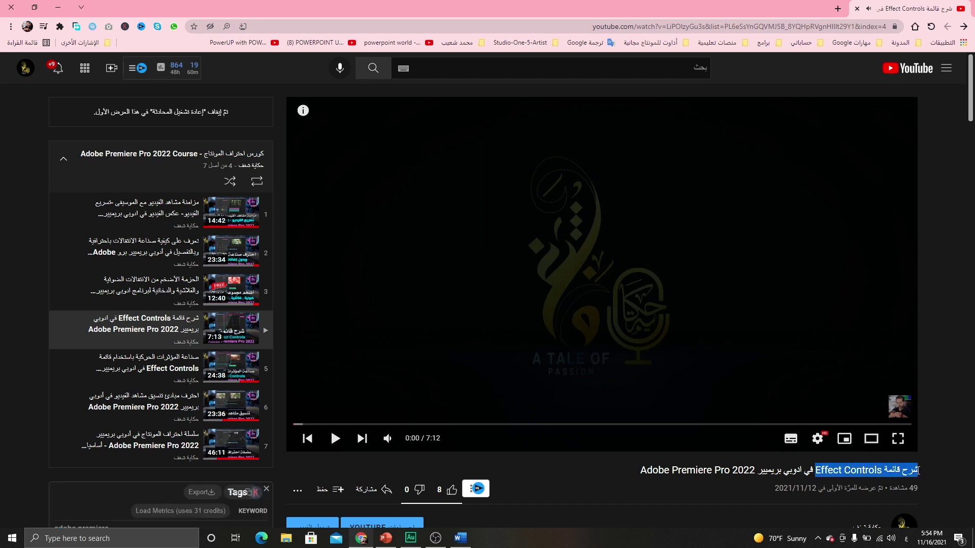
Paste the Effect Controls title into slide 4's caption and apply slide 3's yellow caption style
left_click(386, 537)
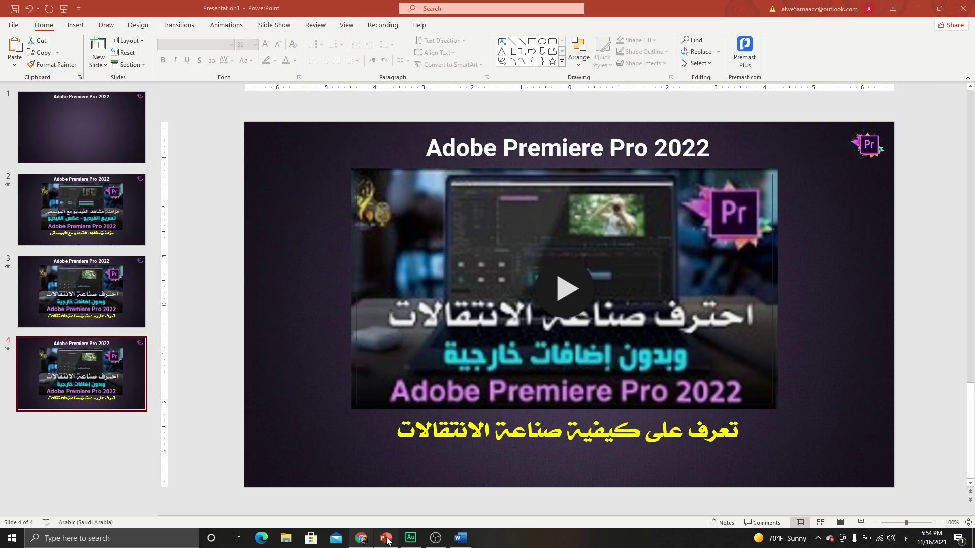
triple_click(491, 424)
key("ctrl+v")
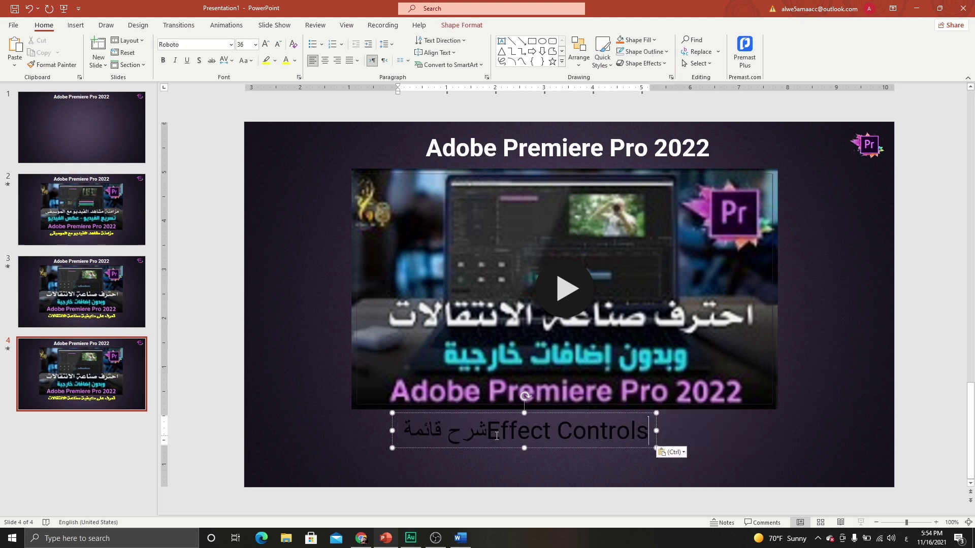
left_click(130, 294)
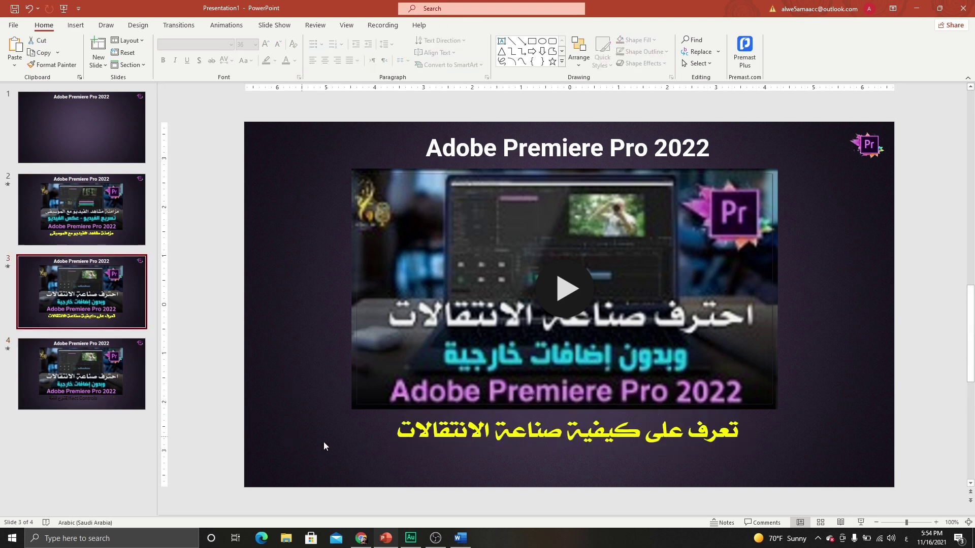
left_click(406, 448)
left_click(406, 447)
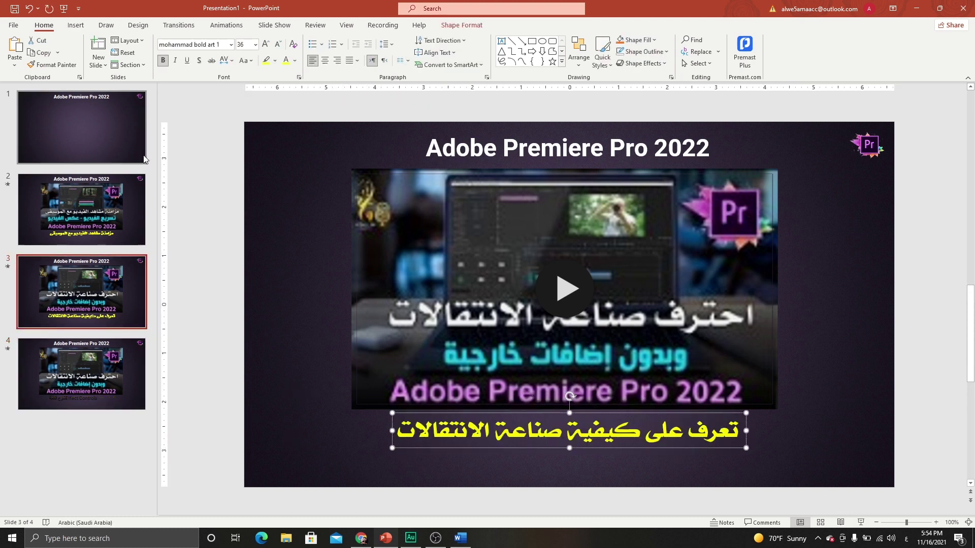
left_click(50, 64)
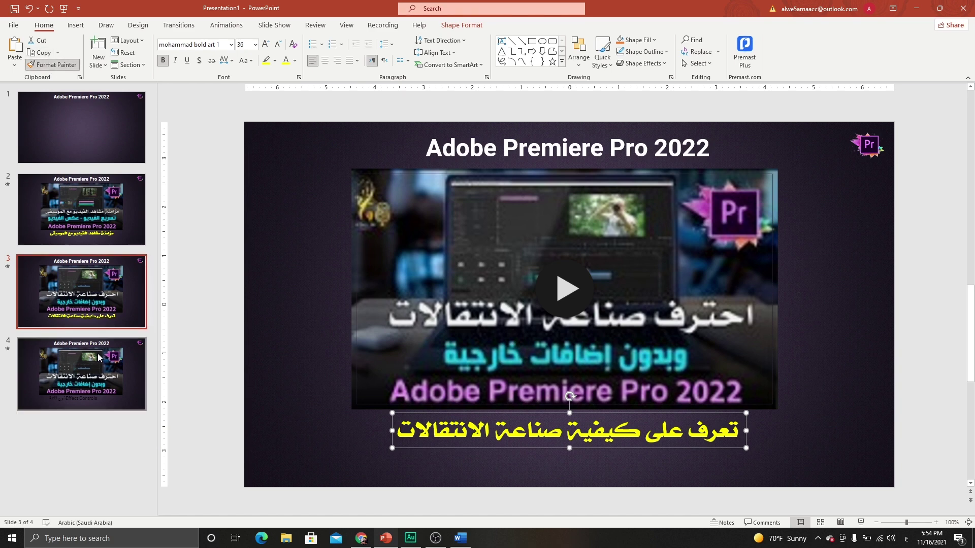
left_click(81, 374)
left_click(416, 434)
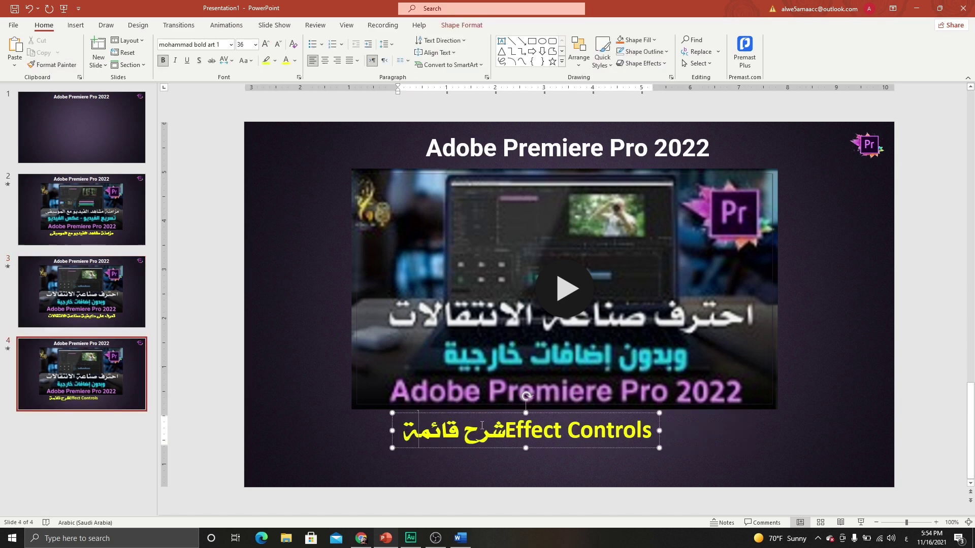
Make slide 4's caption right-to-left, nudge it slightly right, and delete the old video
key("alt+shift")
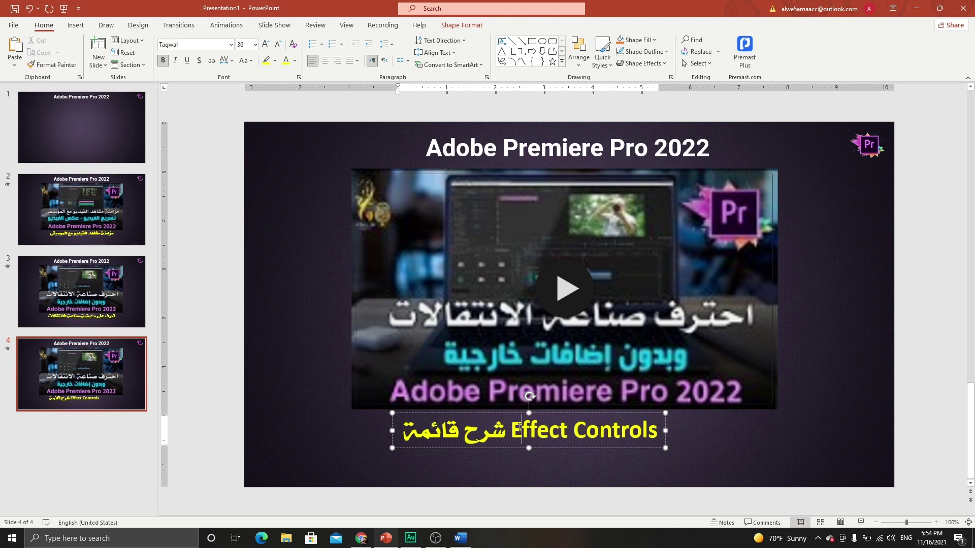
left_click(503, 417)
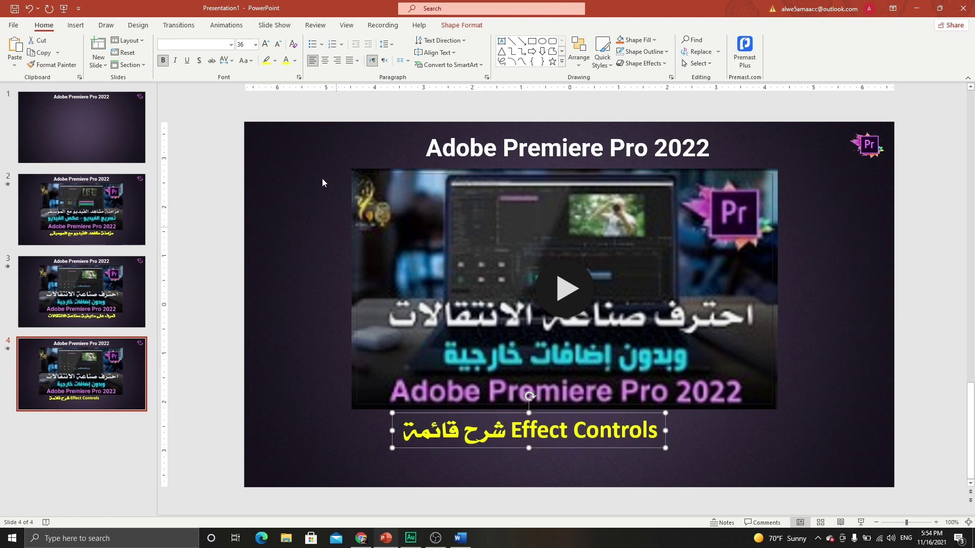
left_click(385, 61)
left_click_drag(559, 417, 597, 412)
left_click(510, 293)
key("Delete")
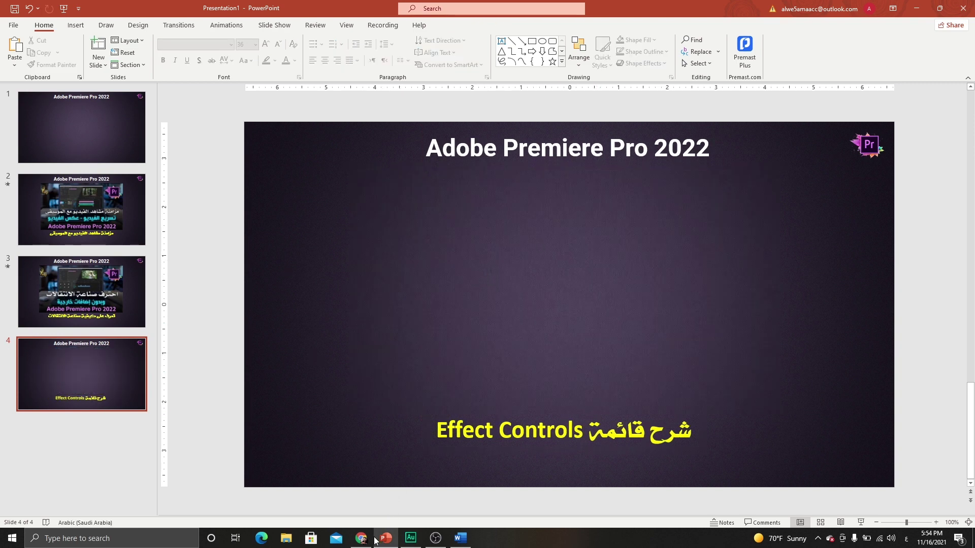
Copy the Effect Controls video's web address from the browser
left_click(361, 538)
right_click(566, 244)
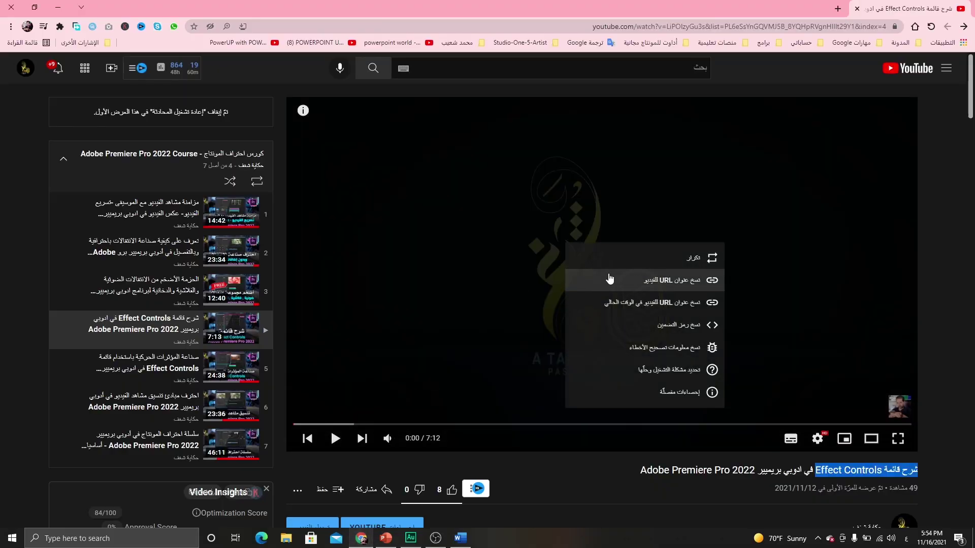
left_click(612, 31)
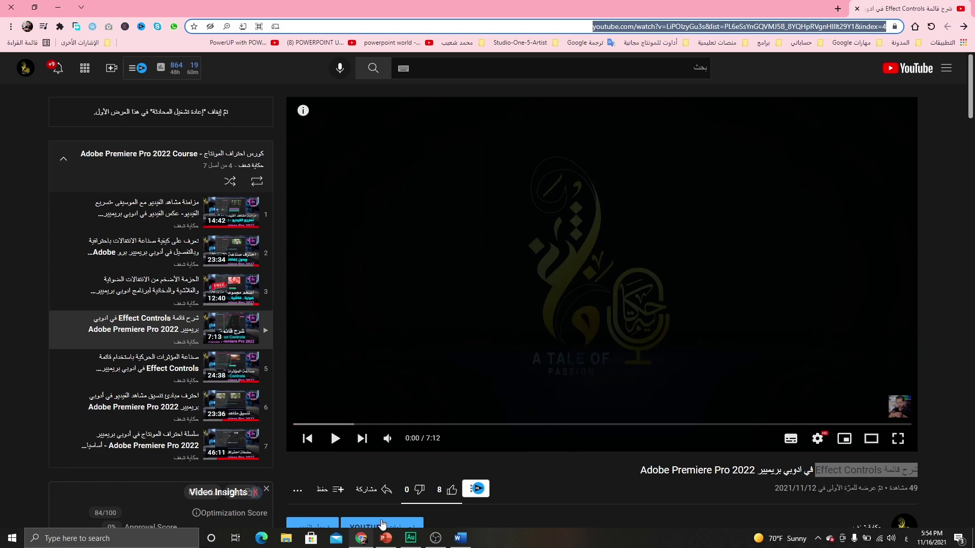
left_click(386, 538)
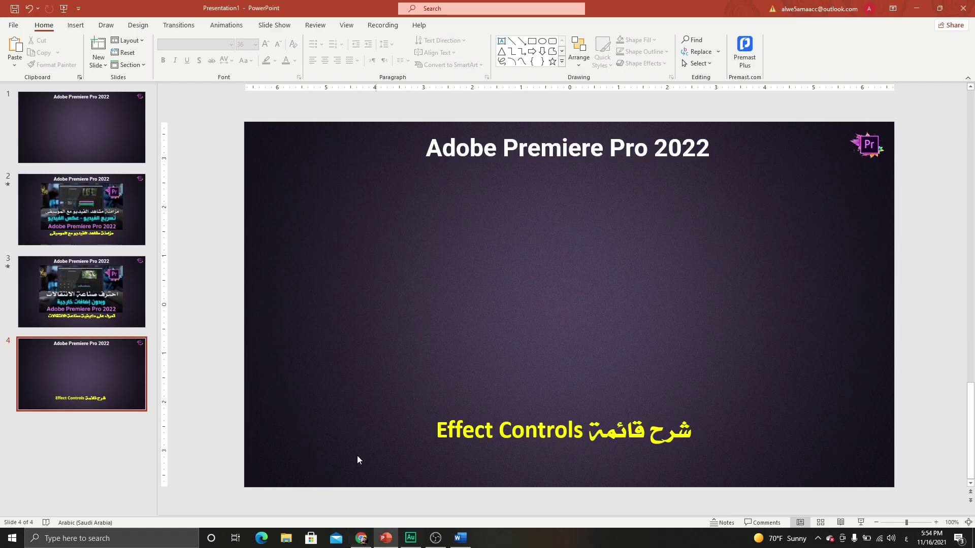
Embed the Effect Controls YouTube video on slide 4, sized 4.83" × 8.56" and centred over the caption
left_click(75, 25)
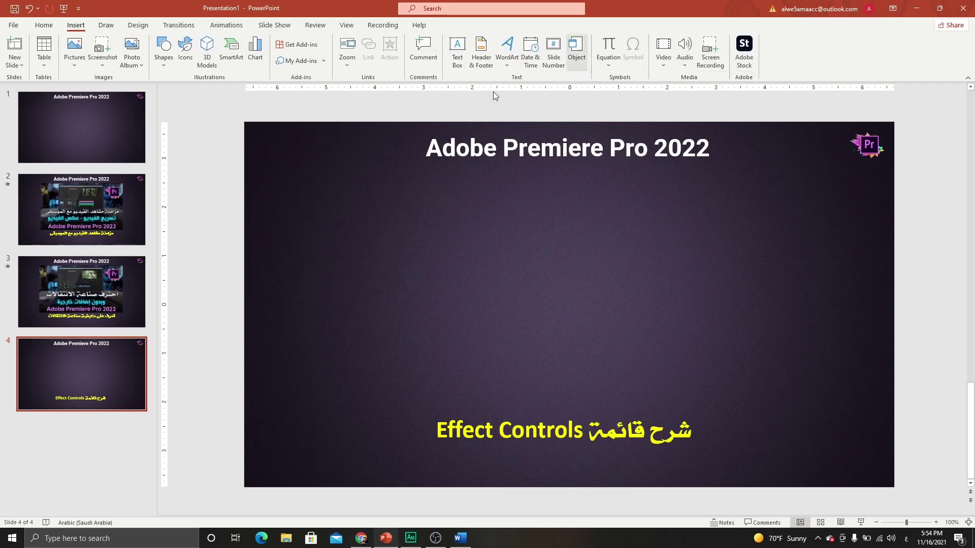
left_click(664, 66)
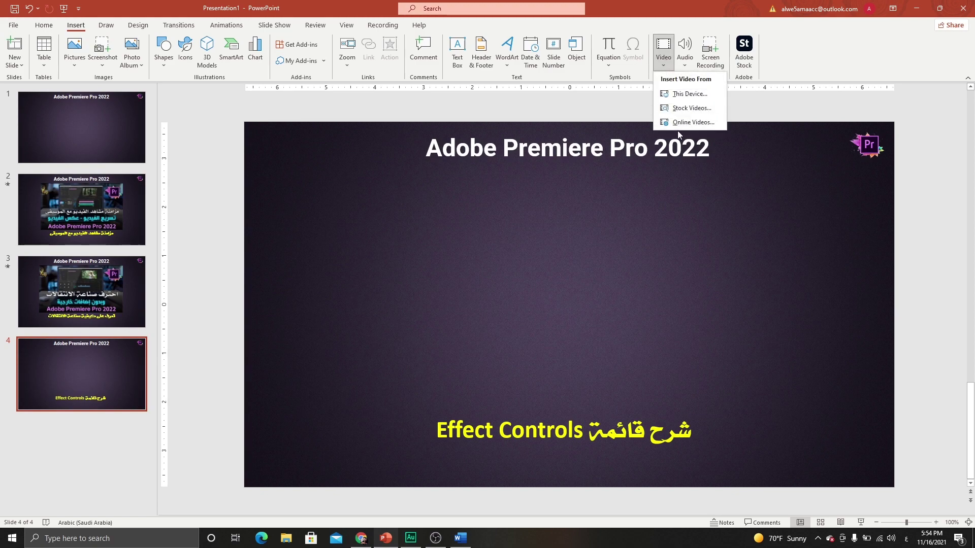
left_click(693, 122)
key("ctrl+v")
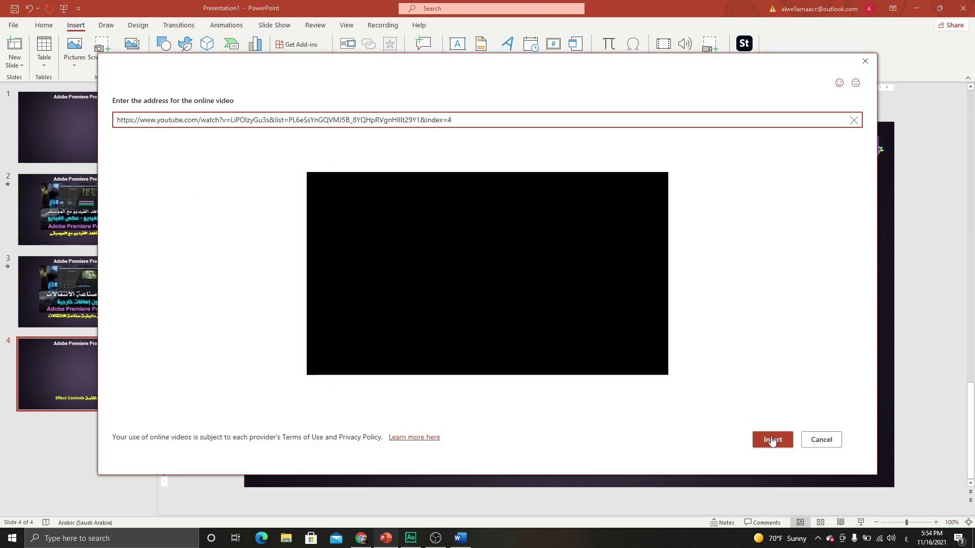
left_click(771, 440)
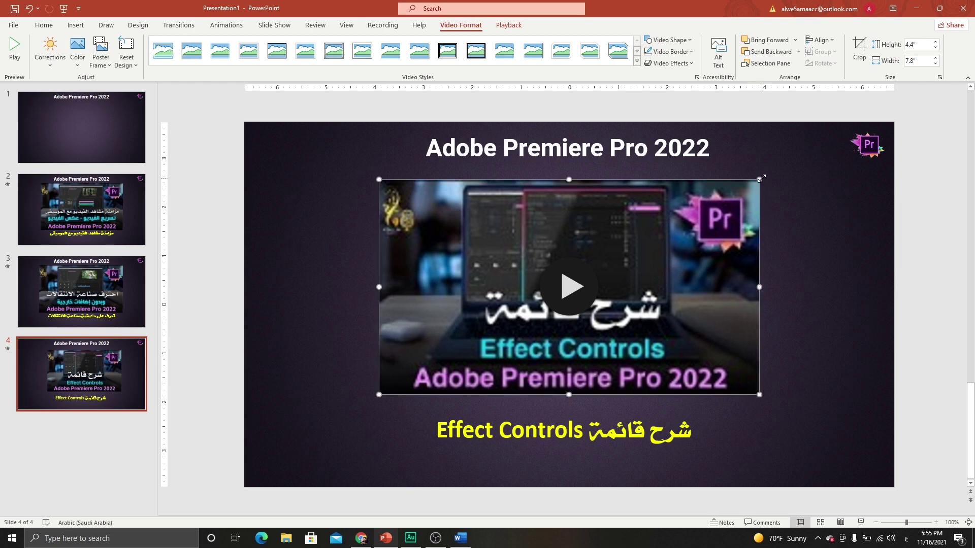
left_click_drag(752, 214, 742, 207)
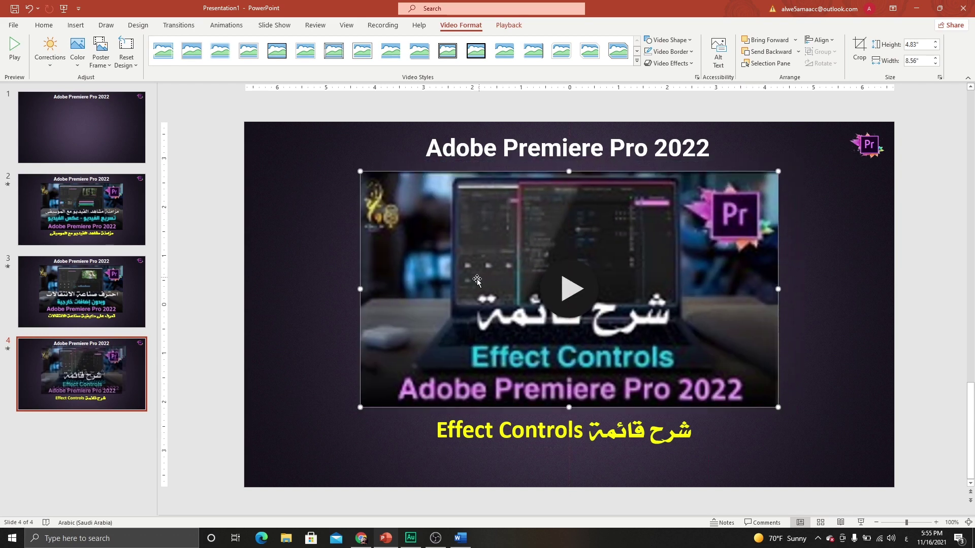
Set slide 4's video to start automatically, then select slide 3's video
left_click(506, 26)
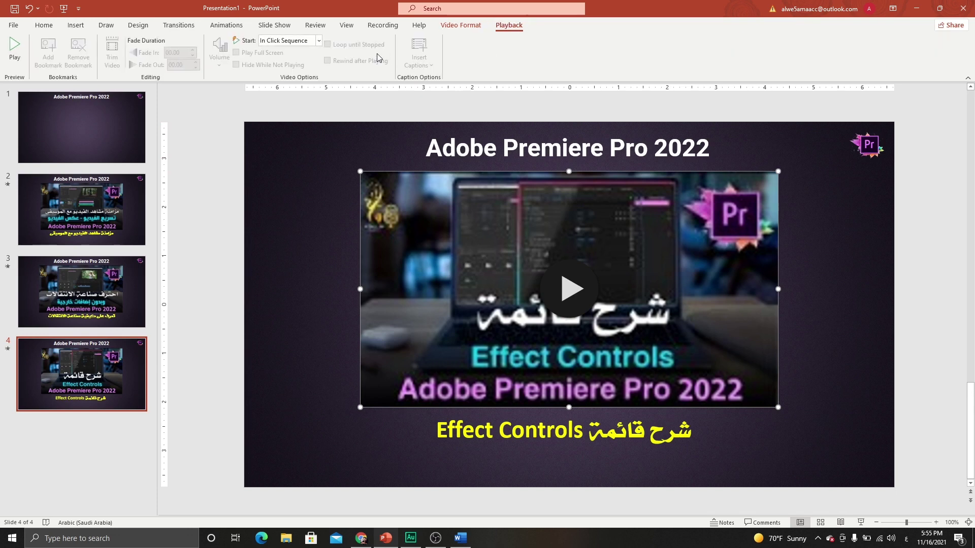
left_click(312, 41)
left_click(283, 65)
left_click(101, 284)
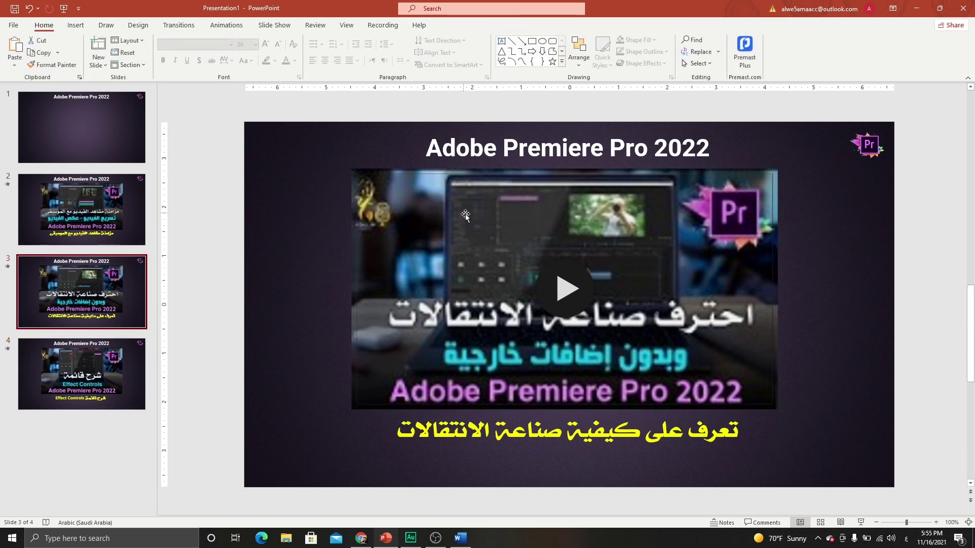
key("ctrl+z")
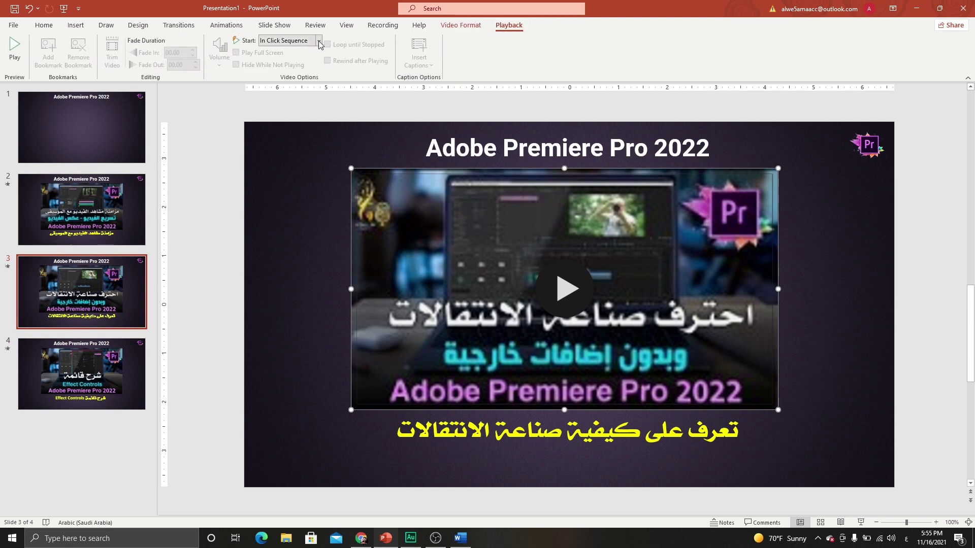
Set slide 3's video to start automatically and go to the title slide
left_click(305, 40)
left_click(290, 65)
left_click(100, 133)
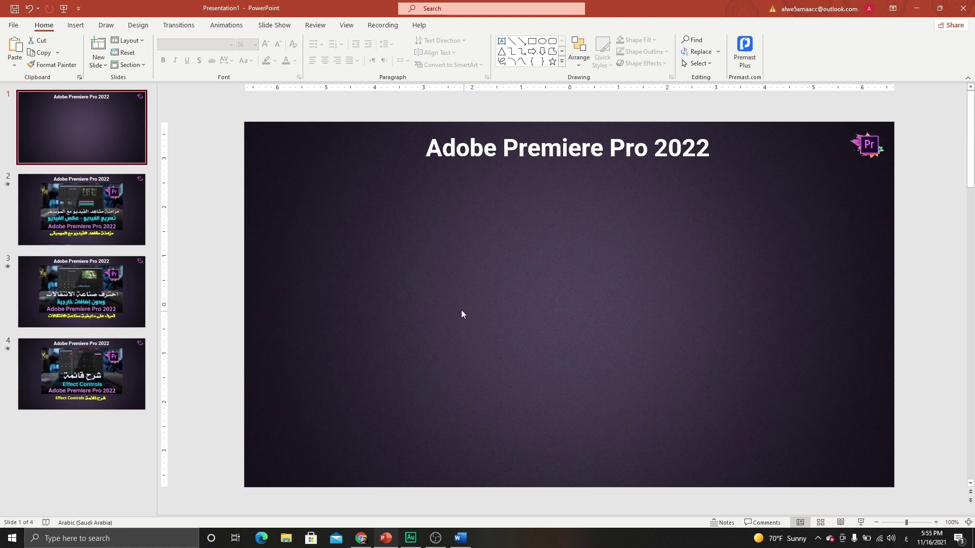
Insert slide zooms for slides 2, 3 and 4 onto the title slide
left_click(75, 25)
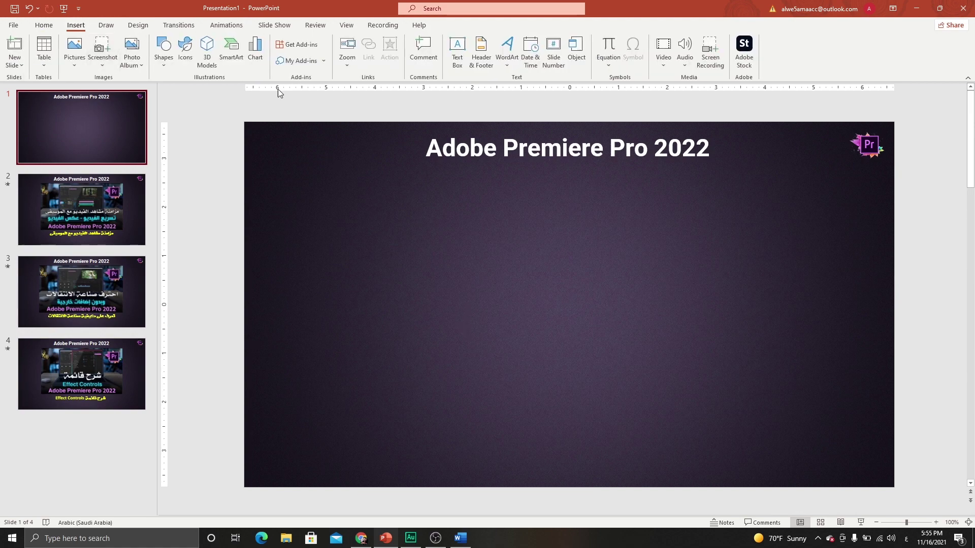
left_click(354, 66)
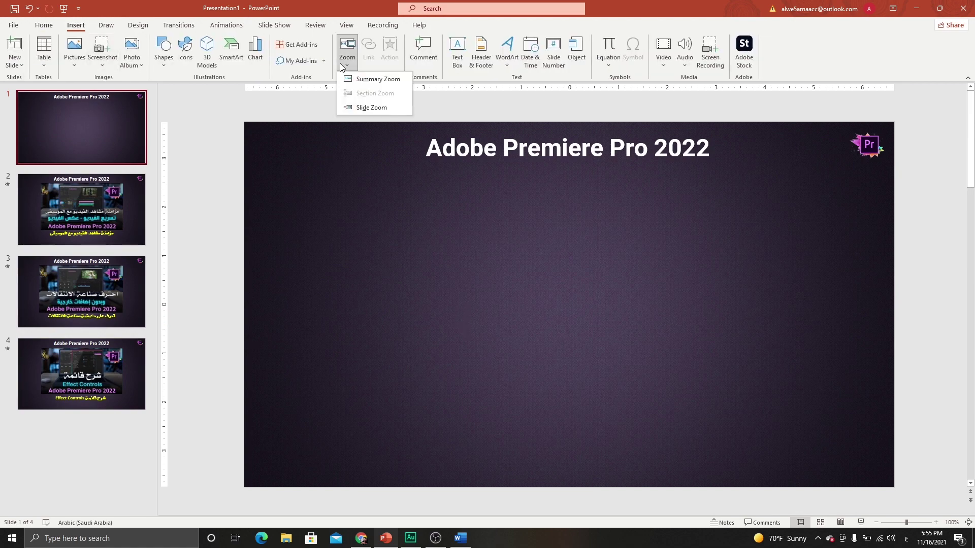
left_click(353, 108)
left_click(396, 242)
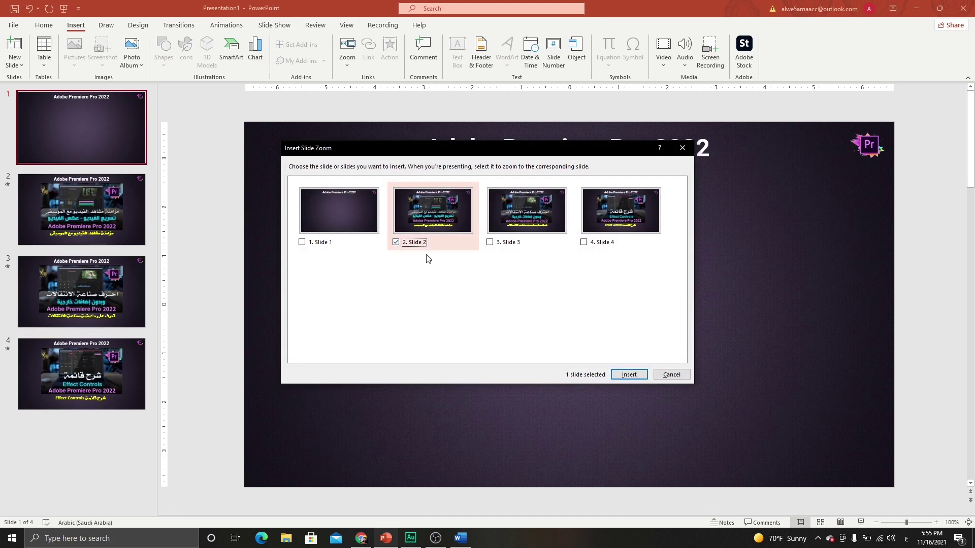
left_click(489, 243)
left_click(584, 243)
left_click(629, 375)
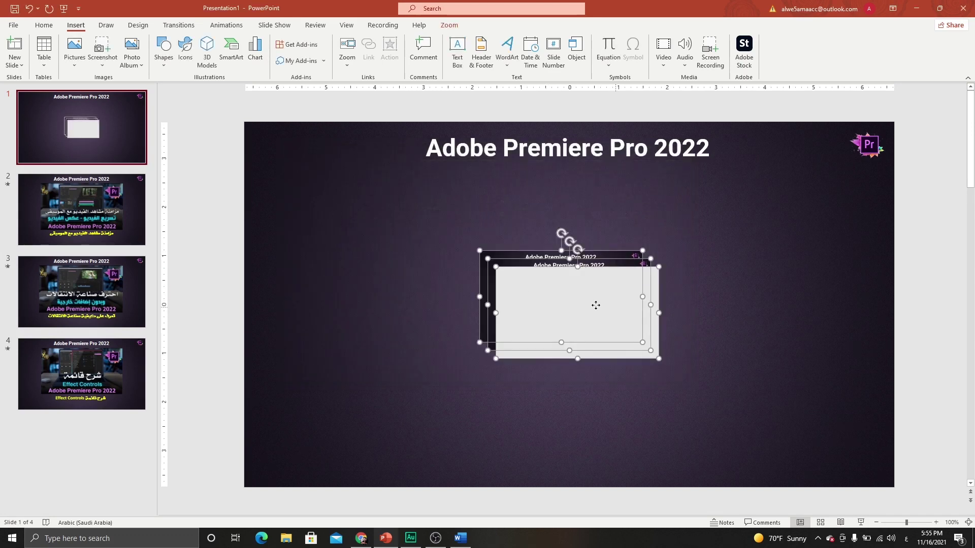
left_click(414, 267)
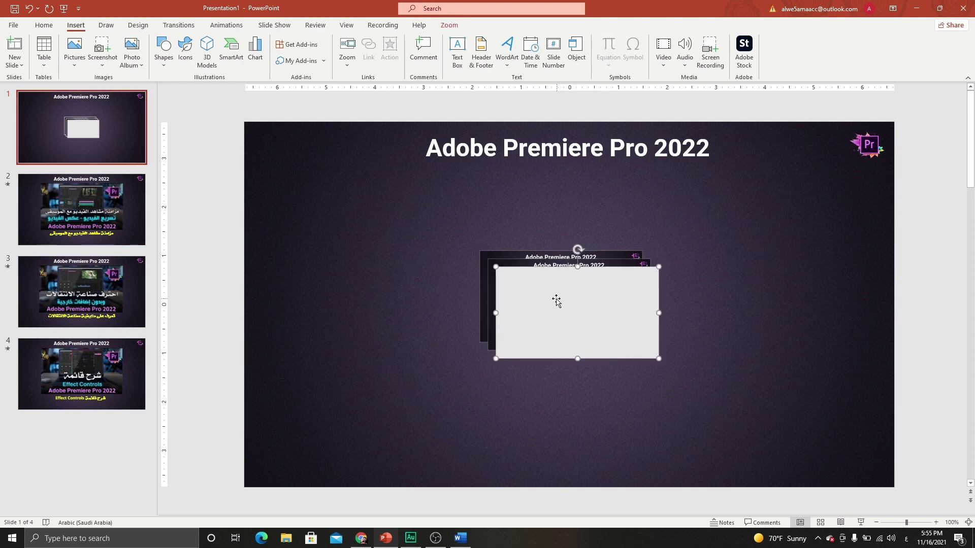
Drag the slide 2, 3 and 4 zooms into an evenly spaced row beneath the title
left_click_drag(556, 298, 777, 249)
left_click_drag(569, 304, 609, 257)
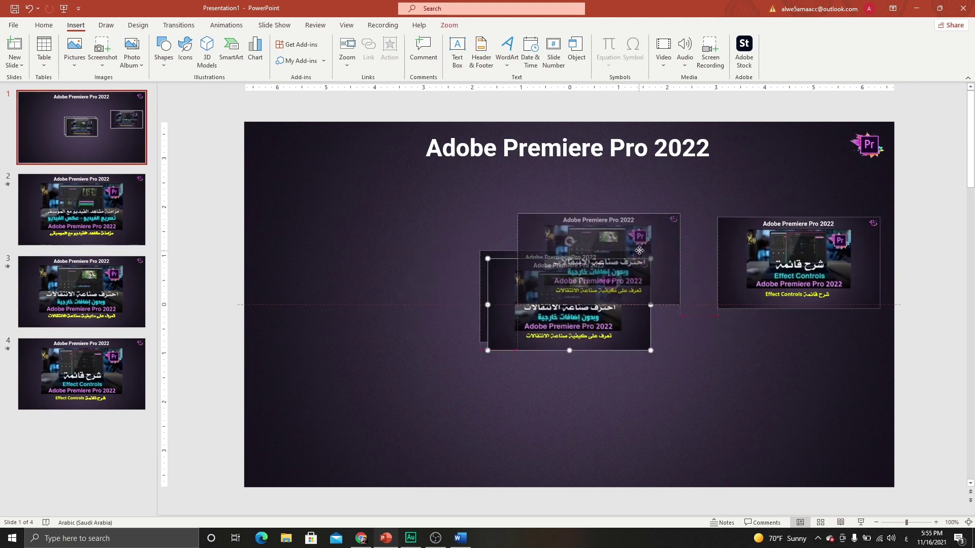
left_click_drag(575, 315, 366, 276)
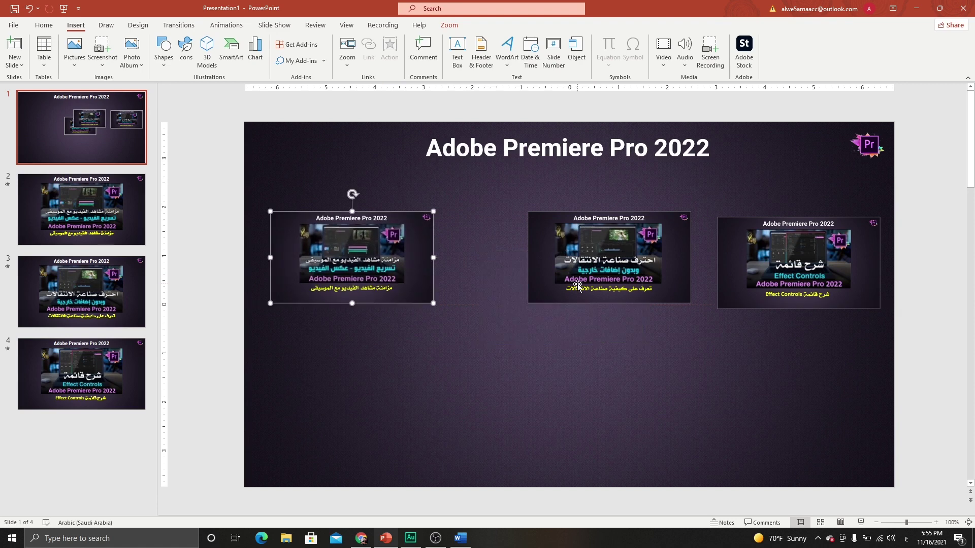
left_click_drag(577, 283, 528, 283)
left_click_drag(797, 264, 771, 264)
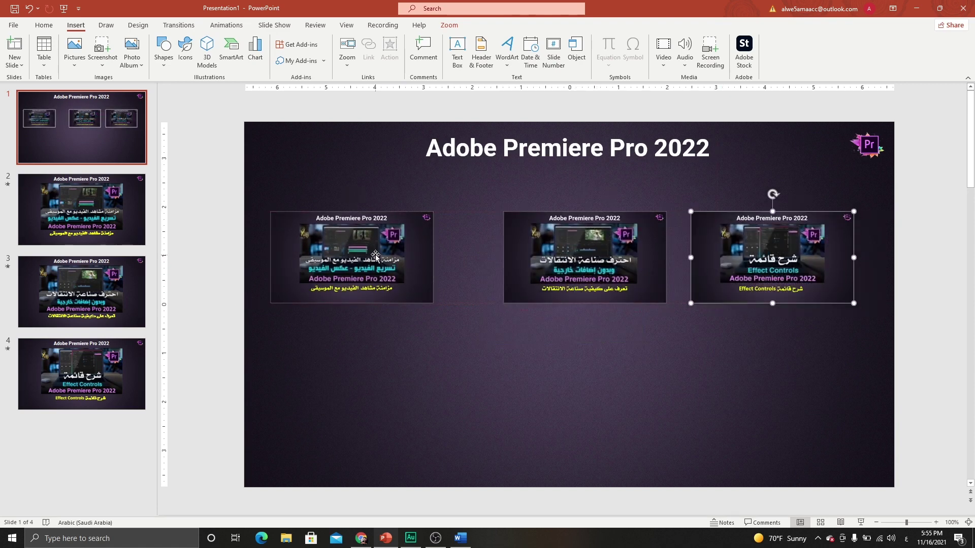
left_click_drag(375, 255, 397, 255)
left_click_drag(532, 247, 502, 247)
left_click_drag(772, 254, 764, 253)
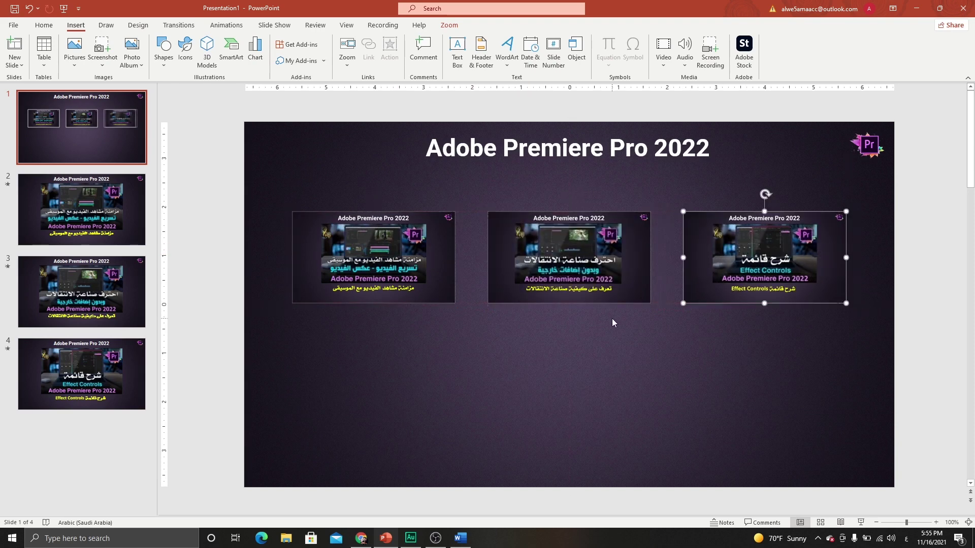
left_click(337, 253)
left_click(444, 25)
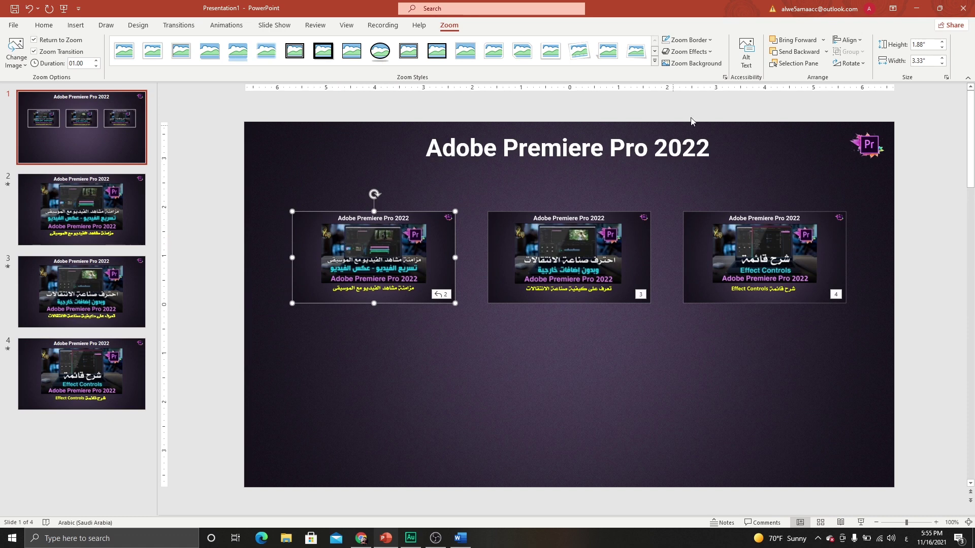
Apply Zoom Background to all three zooms and turn on Return to Zoom for slide 3's zoom
left_click(692, 63)
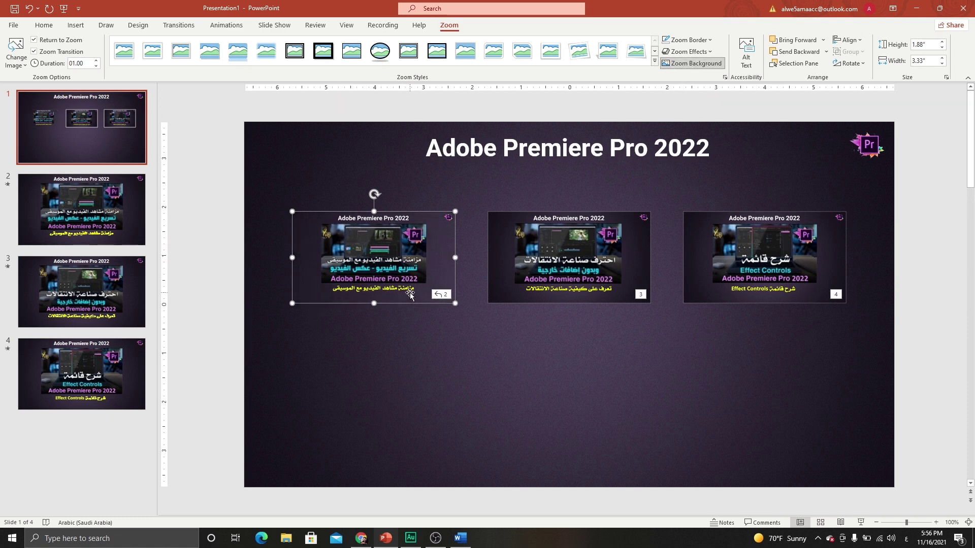
left_click(514, 246)
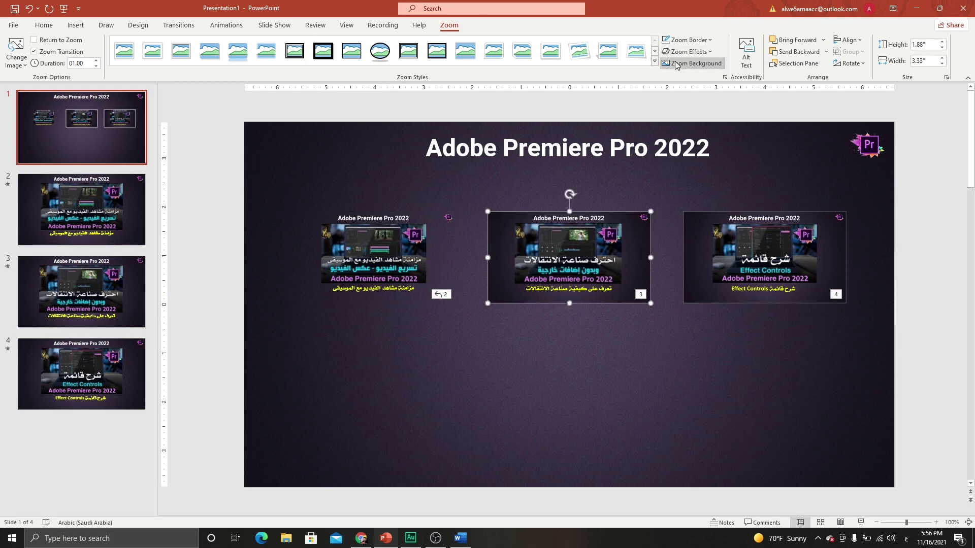
left_click(691, 63)
left_click(34, 40)
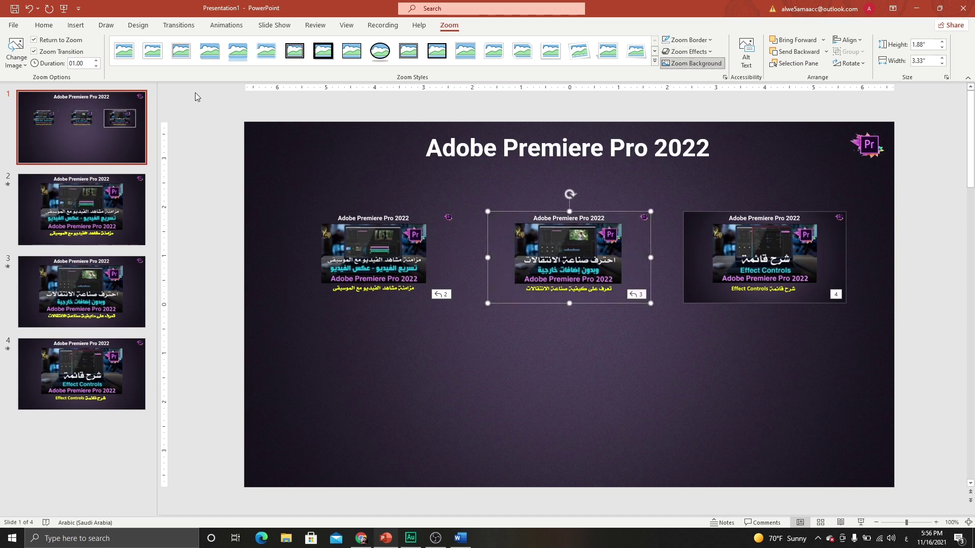
left_click(753, 242)
left_click(691, 63)
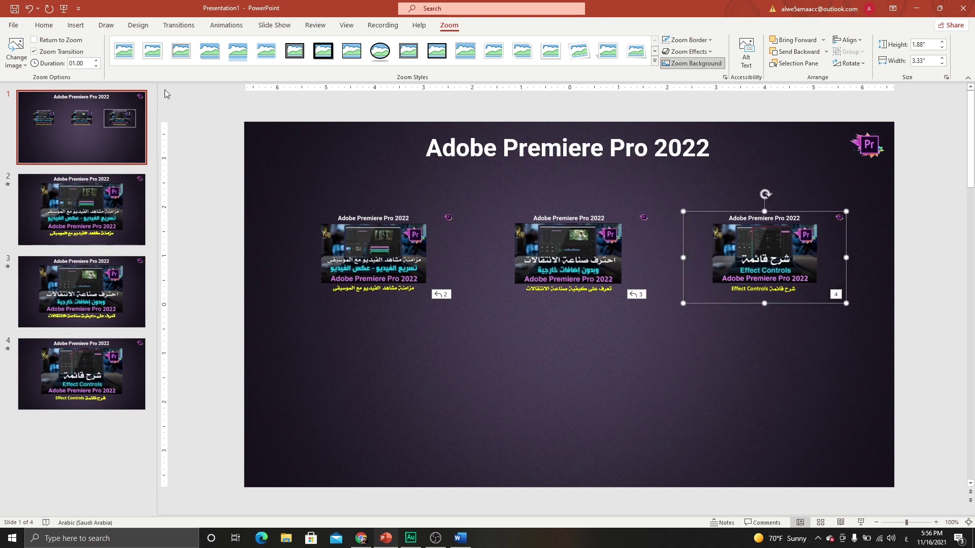
left_click(462, 370)
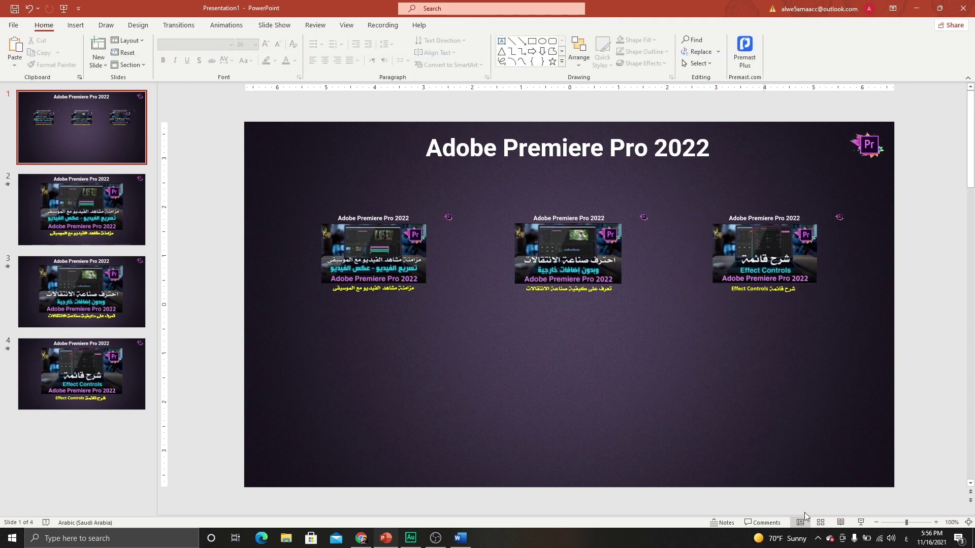
left_click(861, 522)
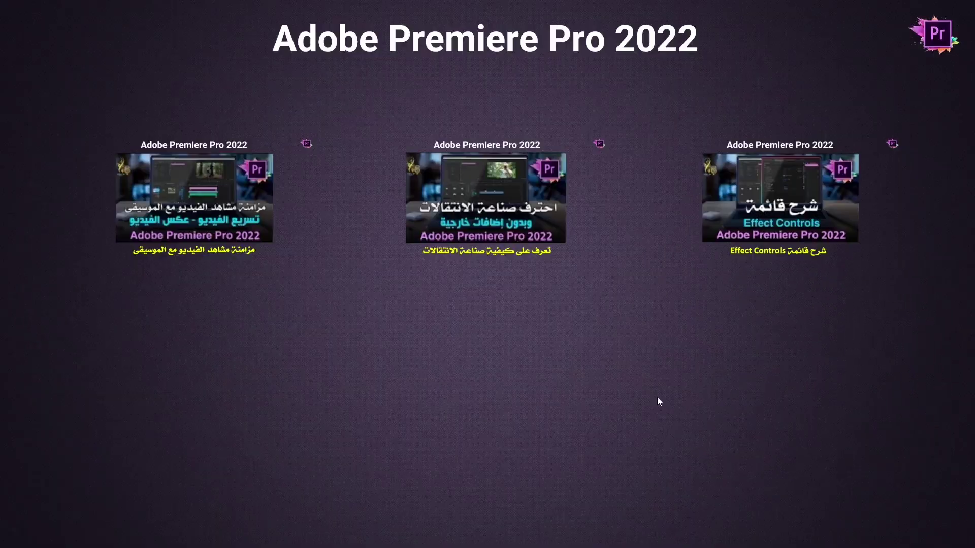
left_click(195, 195)
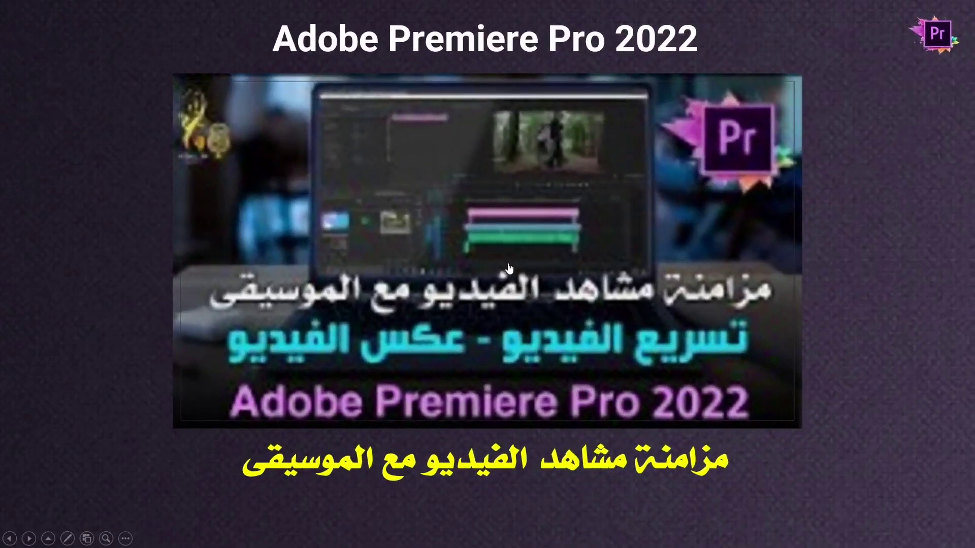
left_click(765, 232)
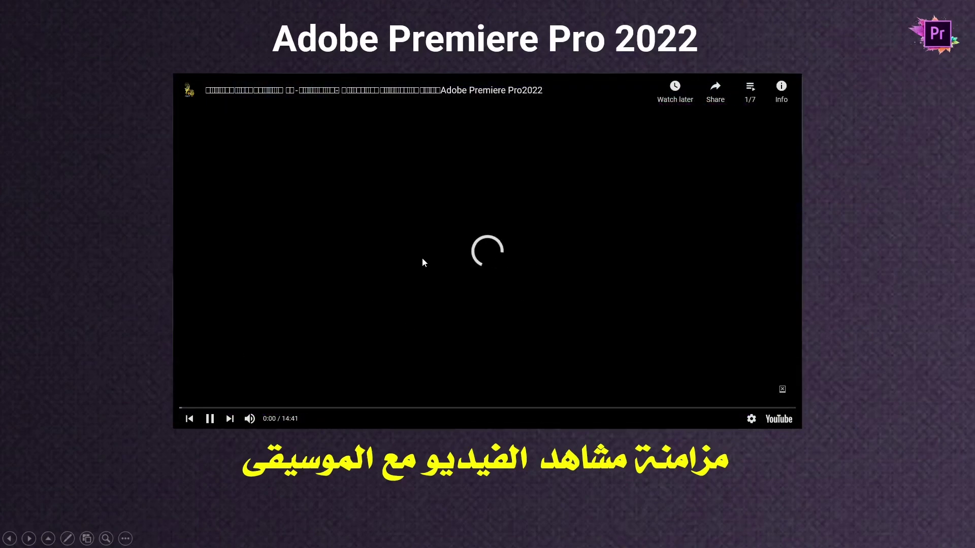
left_click(422, 253)
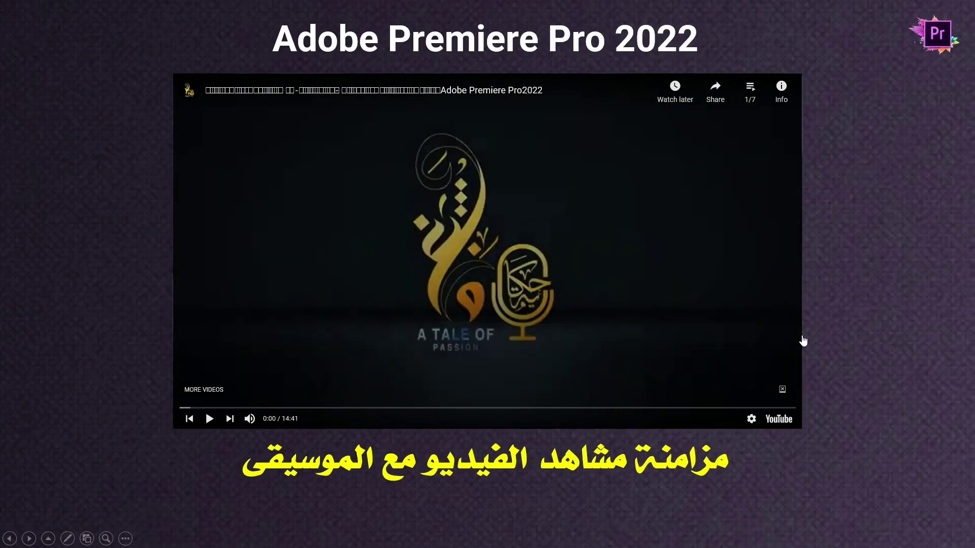
left_click(896, 307)
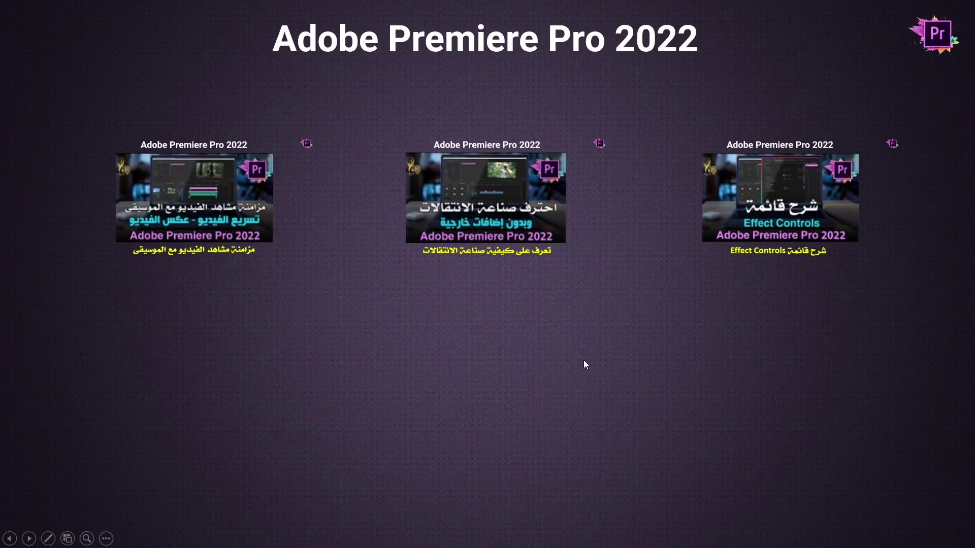
key("Escape")
Replace the first zoom thumbnail's image with the pngegg.png Premiere Pro logo
left_click(339, 264)
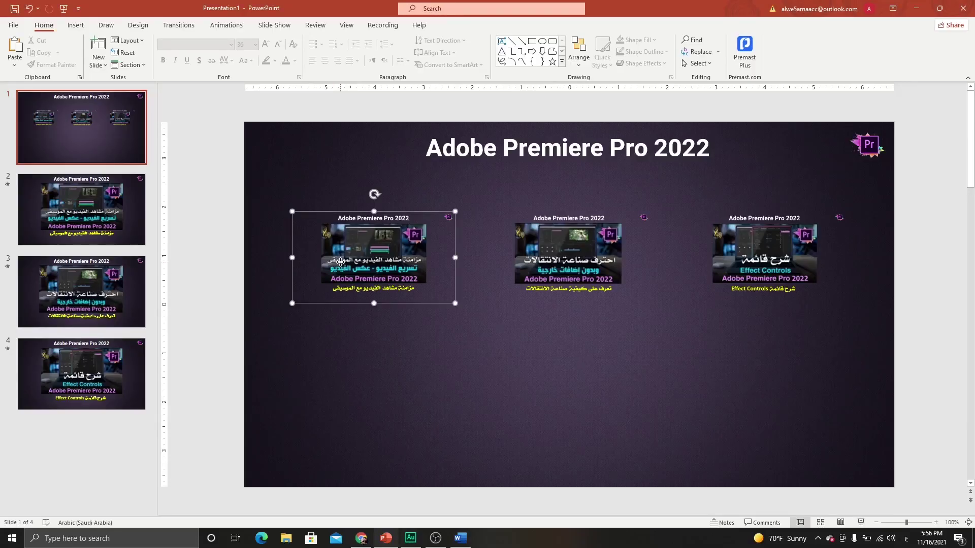
left_click(576, 268)
left_click(752, 268)
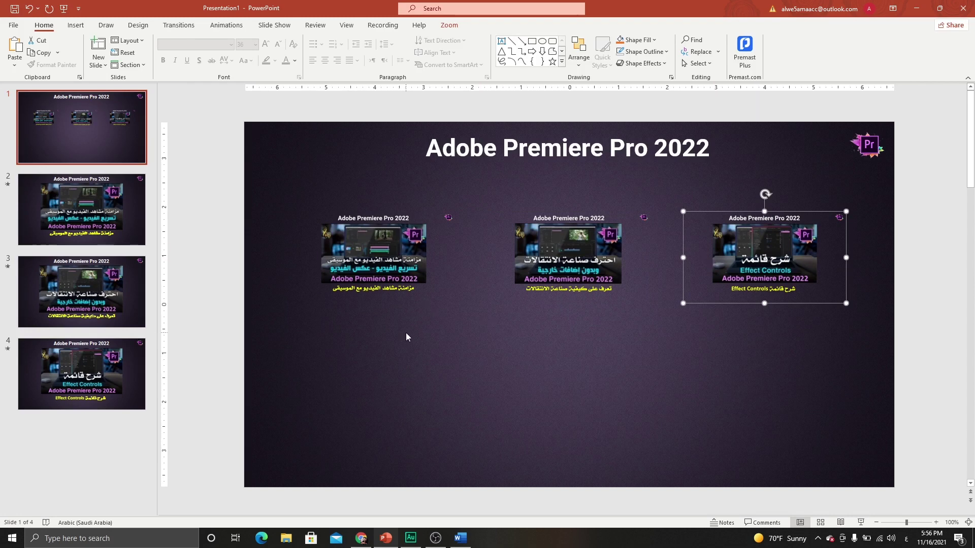
left_click(352, 232)
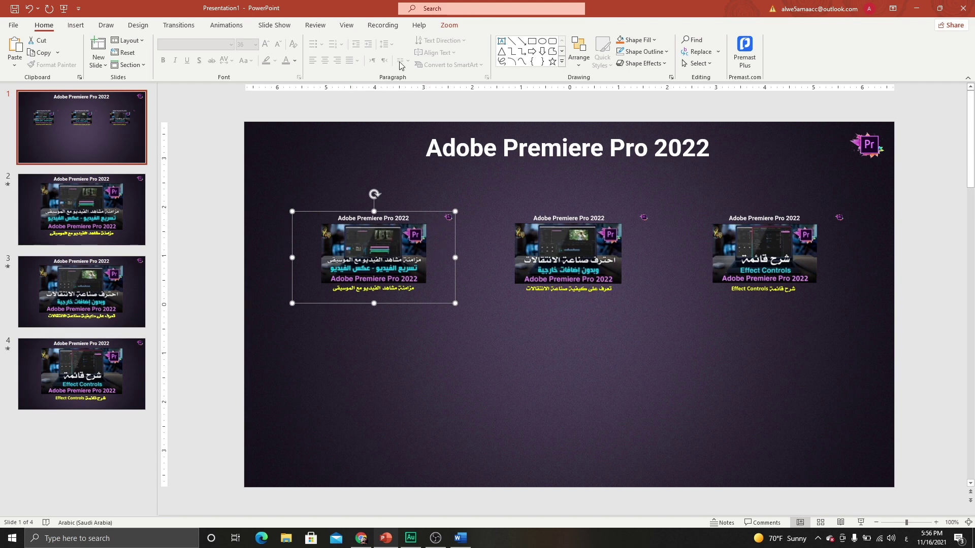
left_click(449, 25)
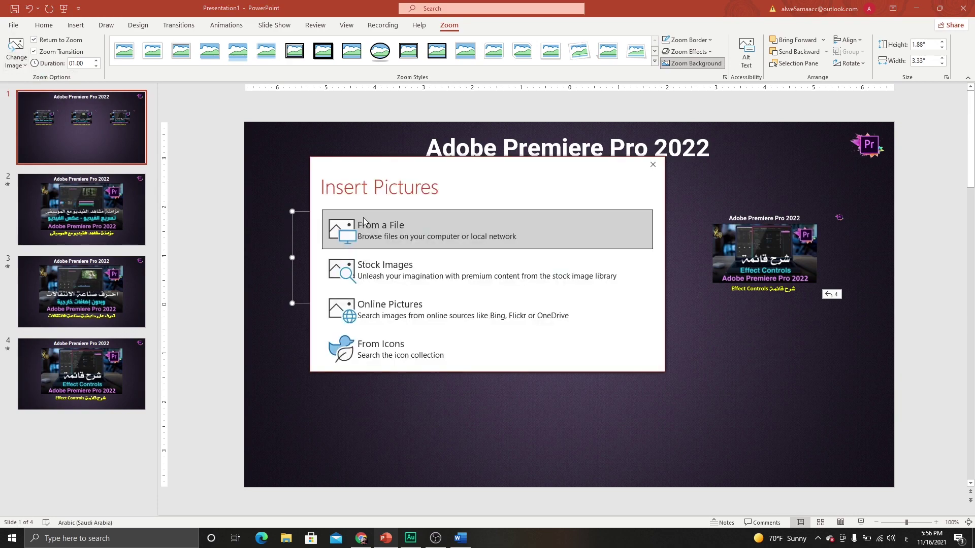
left_click(387, 233)
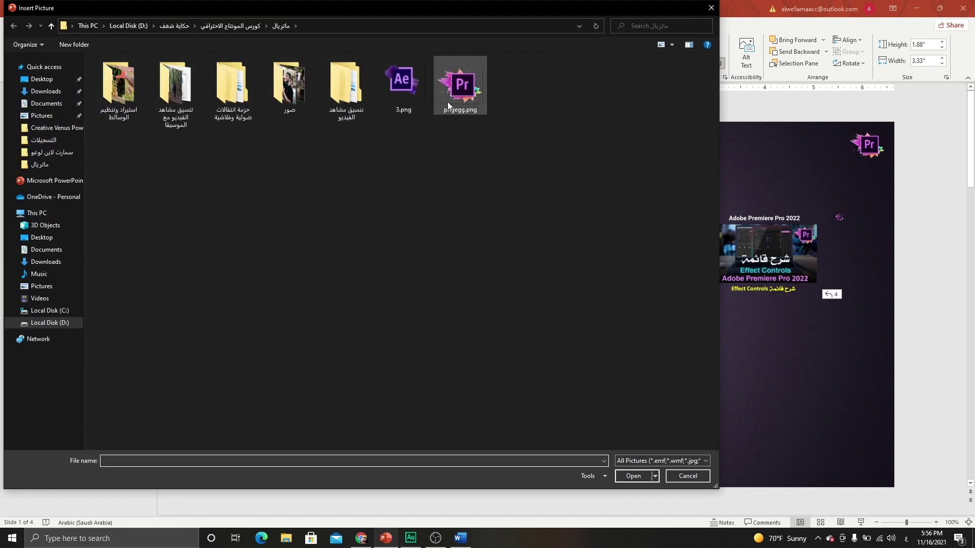
left_click(454, 94)
left_click(638, 477)
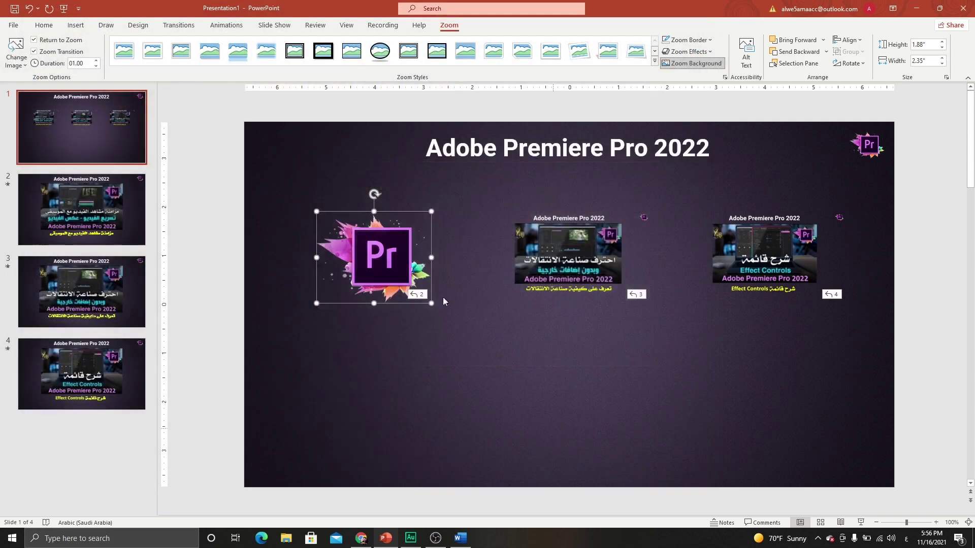
Replace the middle and right zoom thumbnails with pngegg.png, then go to slide 2
left_click(550, 252)
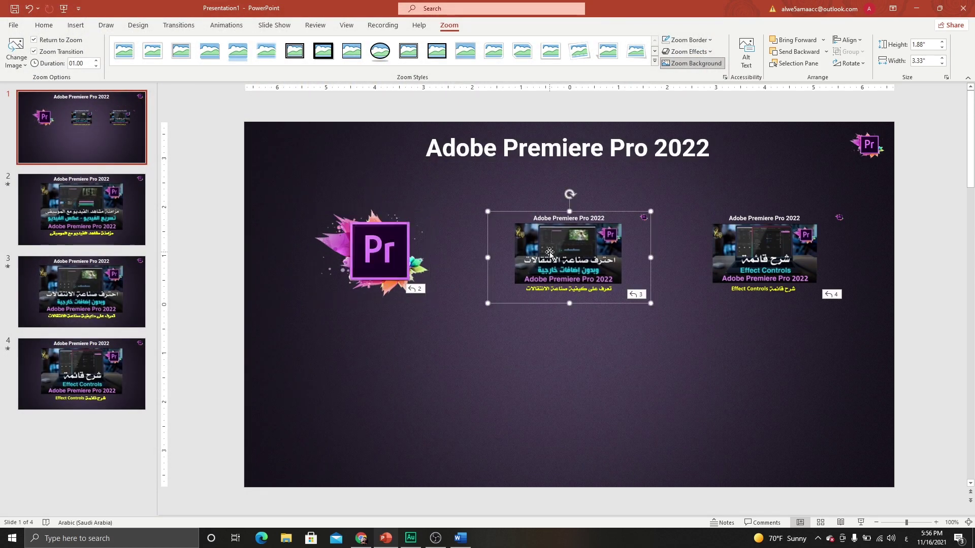
left_click(16, 53)
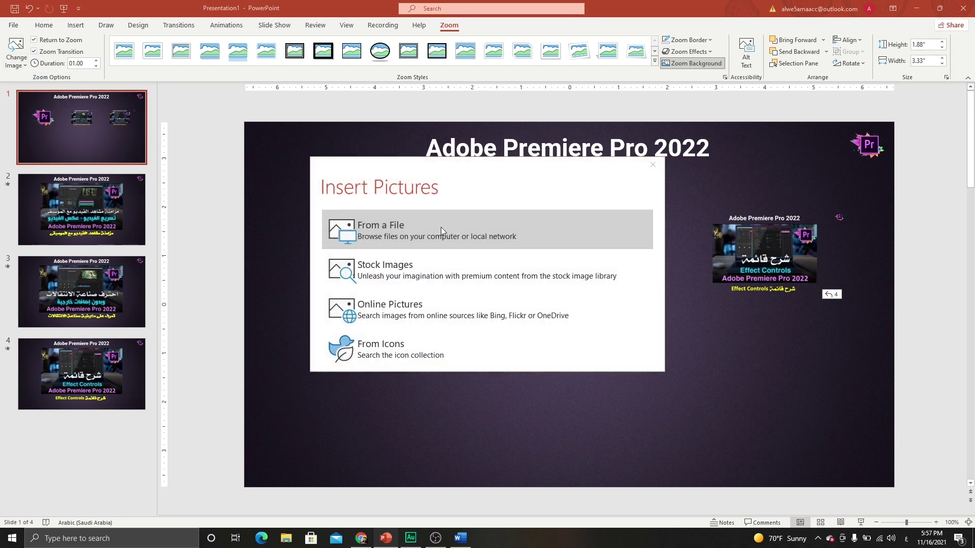
left_click(440, 227)
left_click(468, 110)
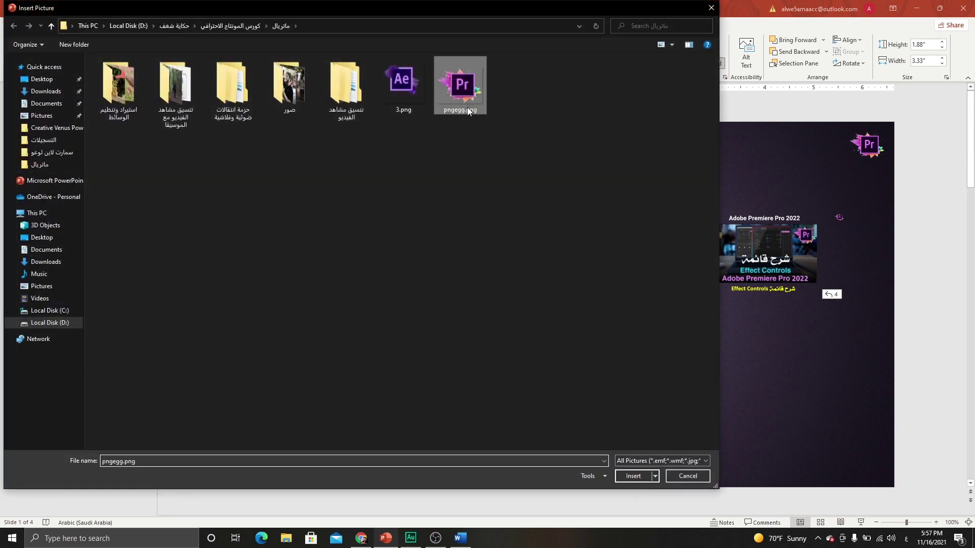
left_click(629, 476)
left_click(770, 241)
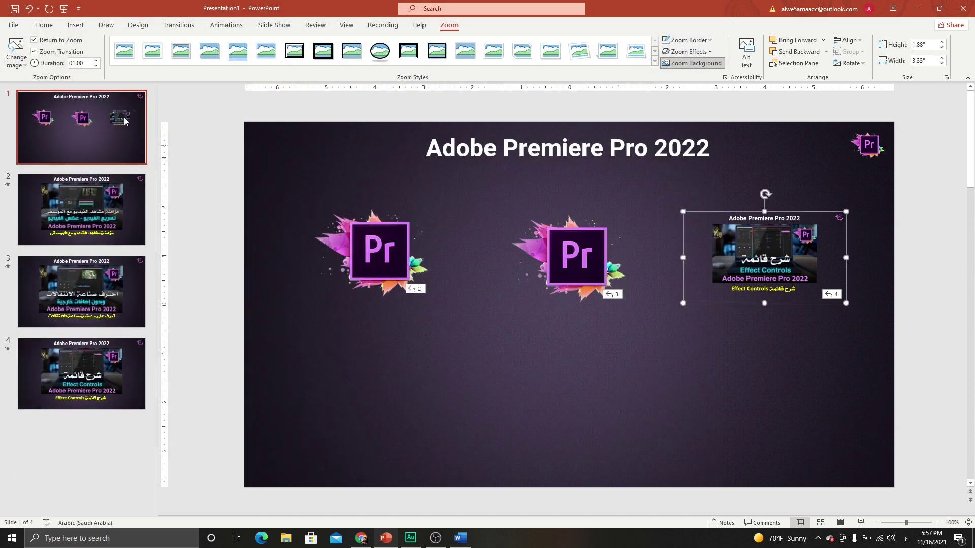
left_click(15, 56)
left_click(540, 222)
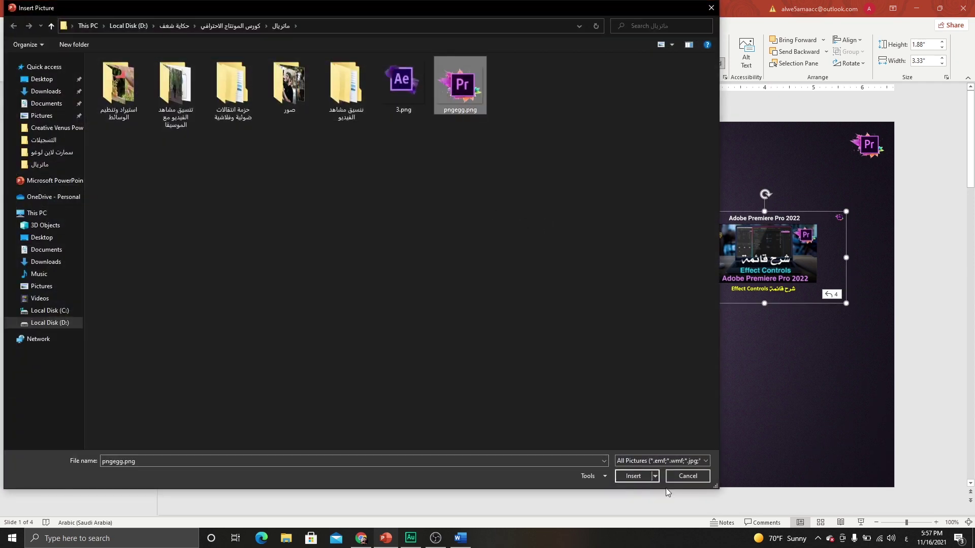
left_click(633, 475)
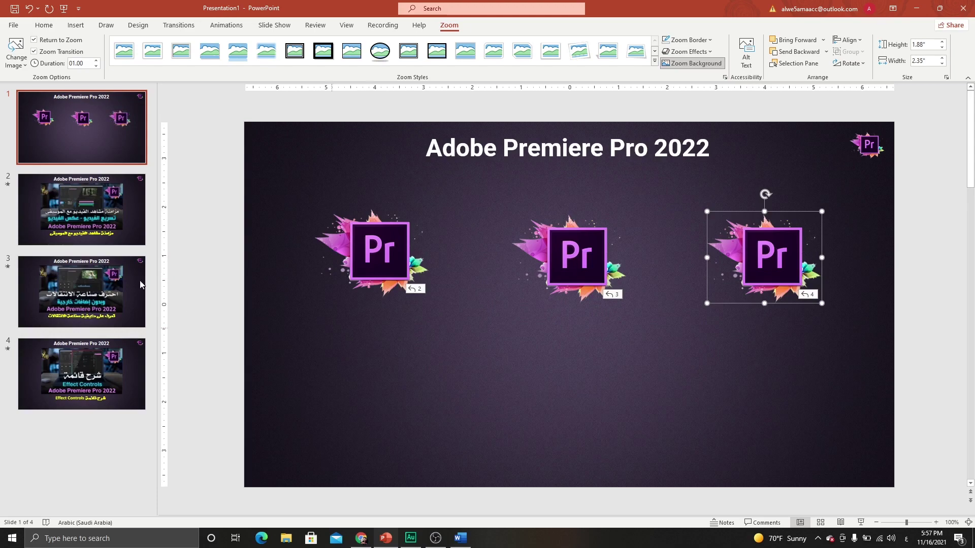
left_click(87, 205)
Copy slide 2's yellow Arabic caption and paste it onto the title slide
left_click(439, 411)
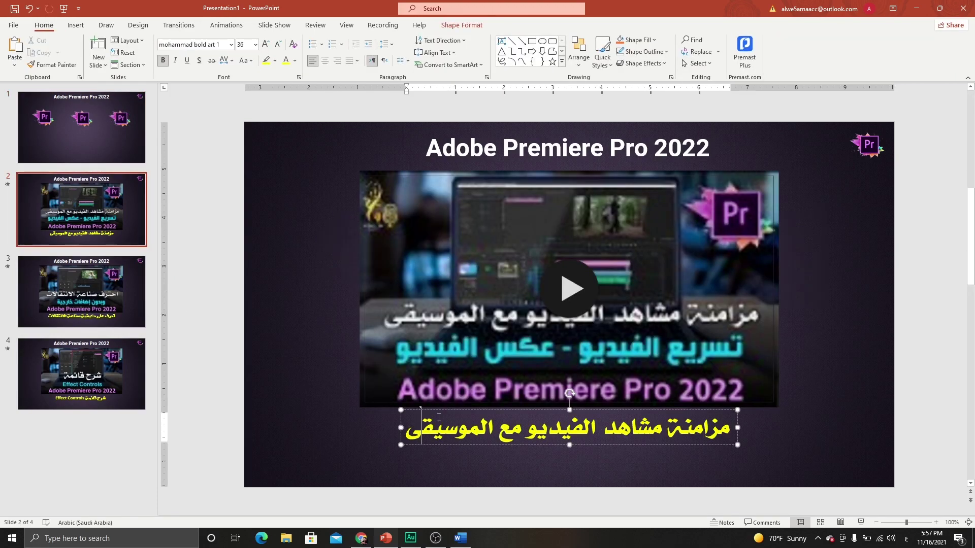
left_click(439, 411)
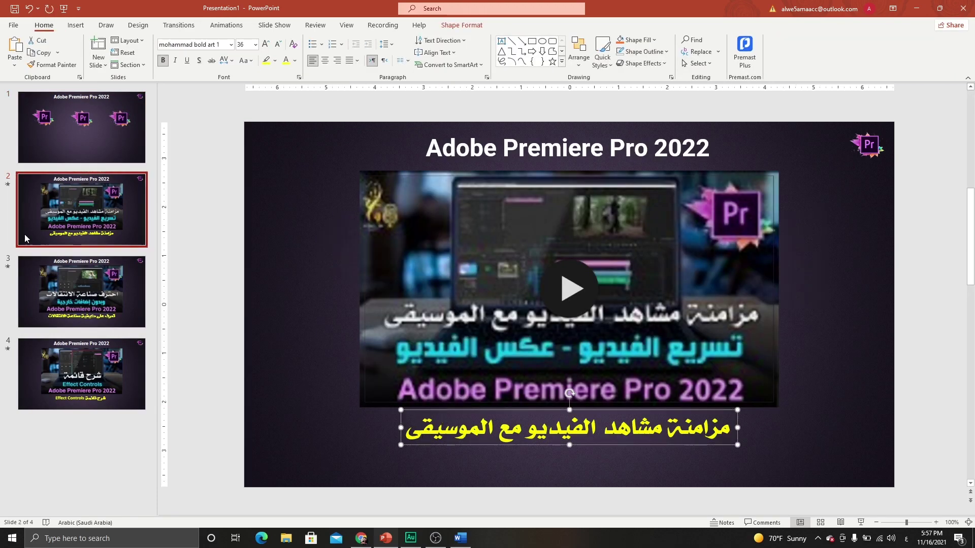
left_click(28, 213)
left_click(87, 126)
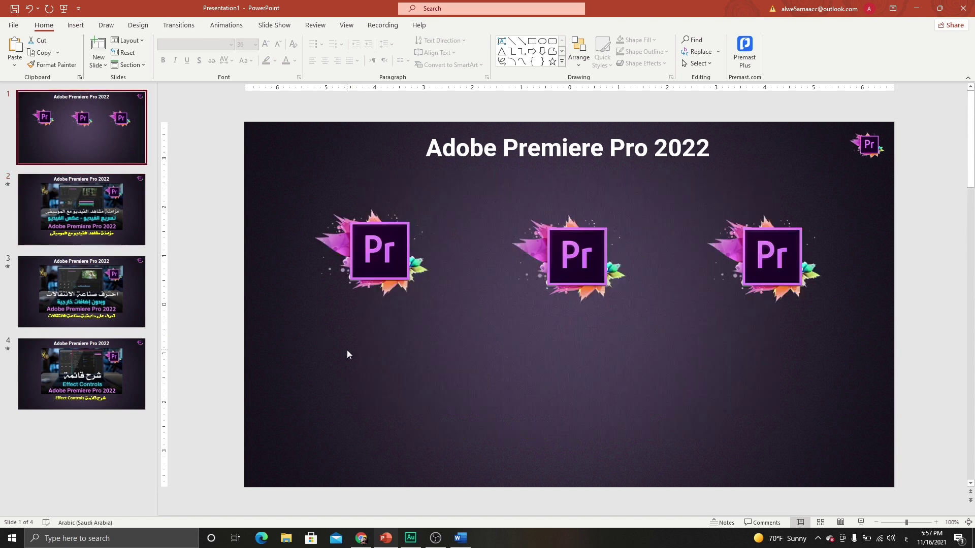
key("ctrl+v")
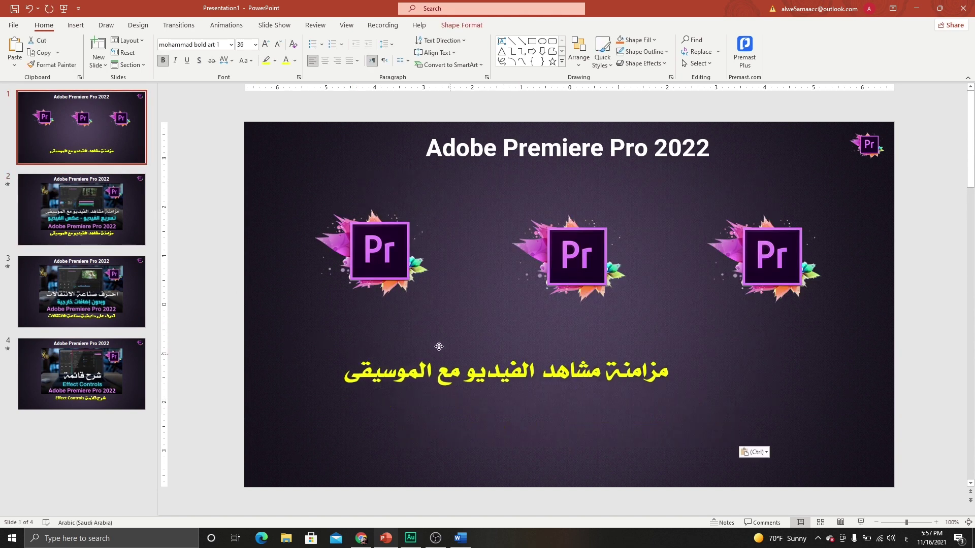
left_click_drag(512, 410, 416, 332)
Make the caption two centred 18 pt lines under the first logo, then open slide 3
left_click(479, 351)
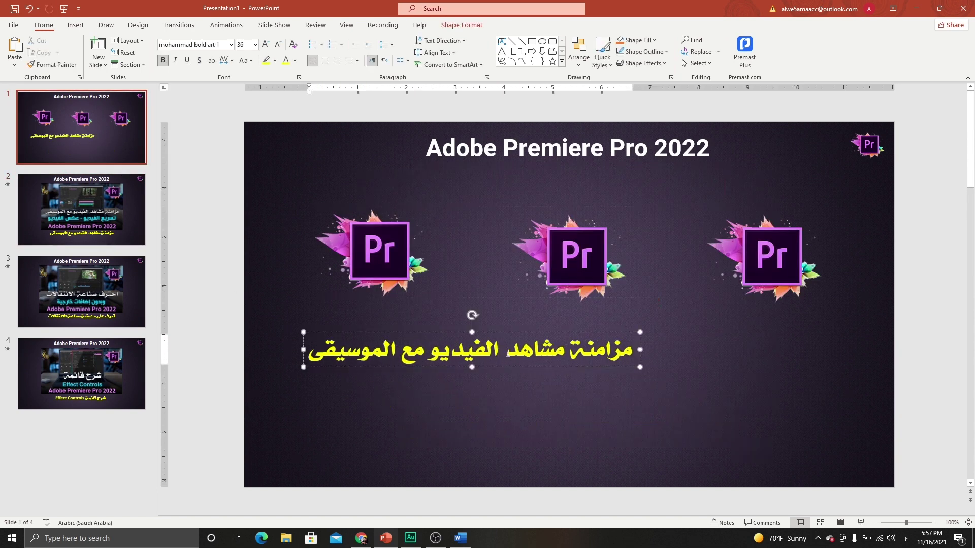
key("Return")
left_click_drag(511, 358, 503, 341)
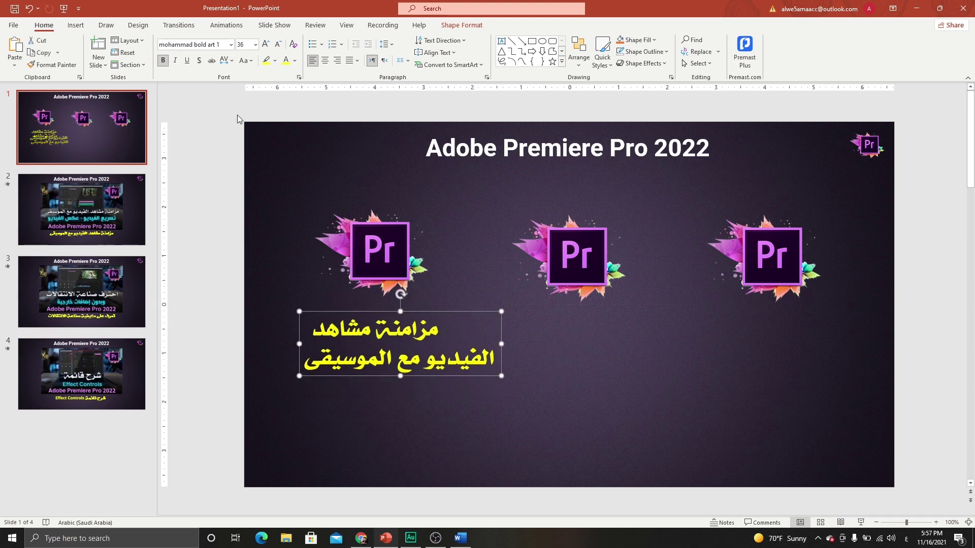
left_click(325, 60)
left_click(278, 44)
left_click(278, 44)
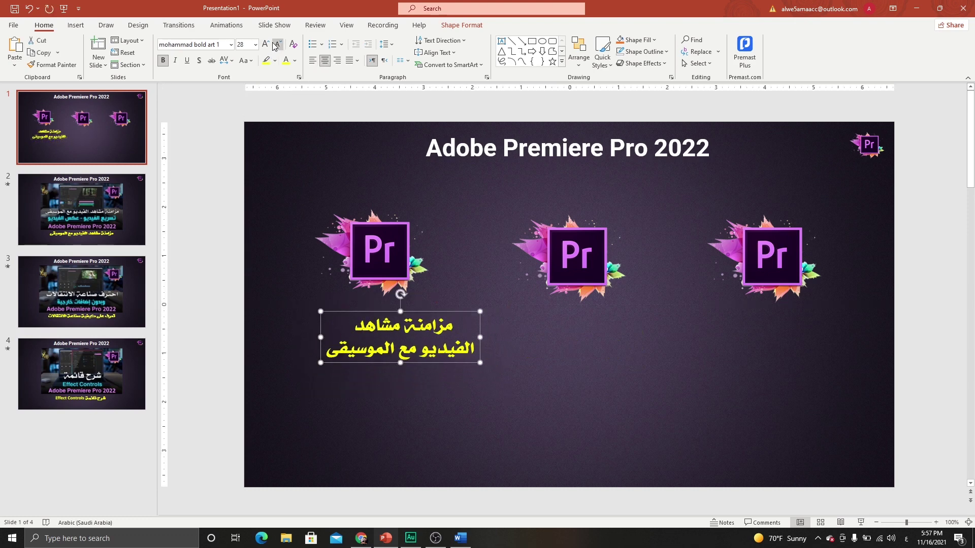
left_click(278, 44)
left_click(277, 44)
left_click(278, 44)
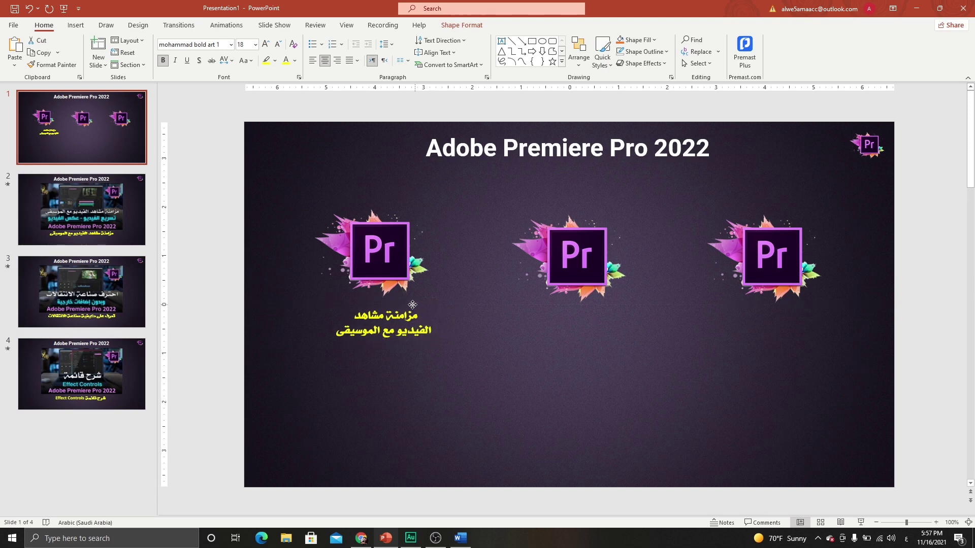
left_click_drag(432, 312, 408, 298)
left_click(70, 290)
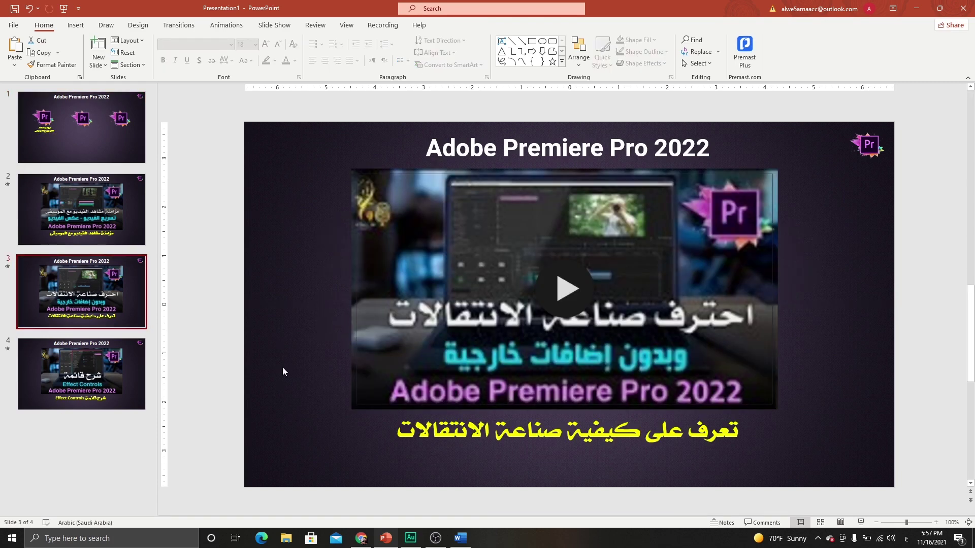
Paste slide 3's yellow Arabic caption onto the title slide below the logos
left_click(419, 449)
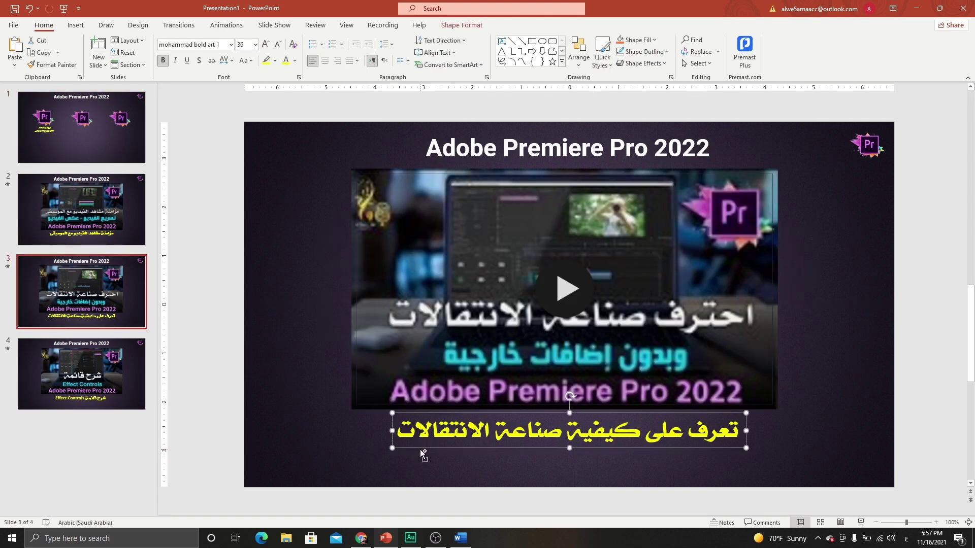
key("Page_Up")
key("Page_Up")
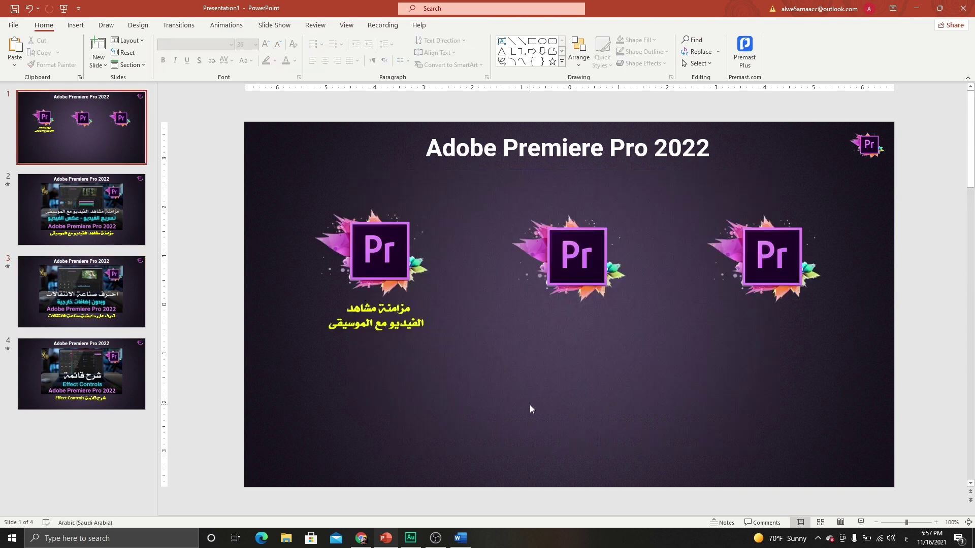
key("ctrl+v")
left_click(386, 323)
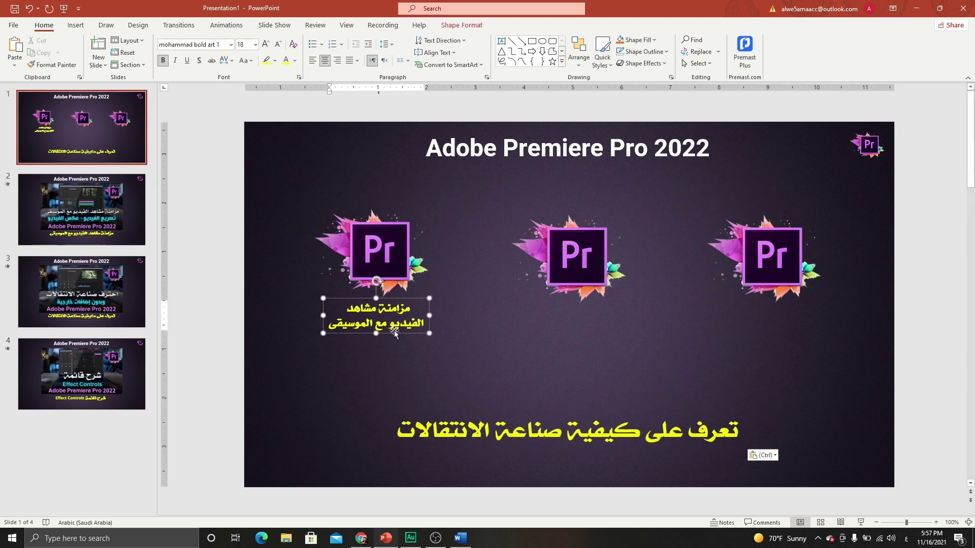
left_click(477, 432)
left_click_drag(564, 432, 568, 362)
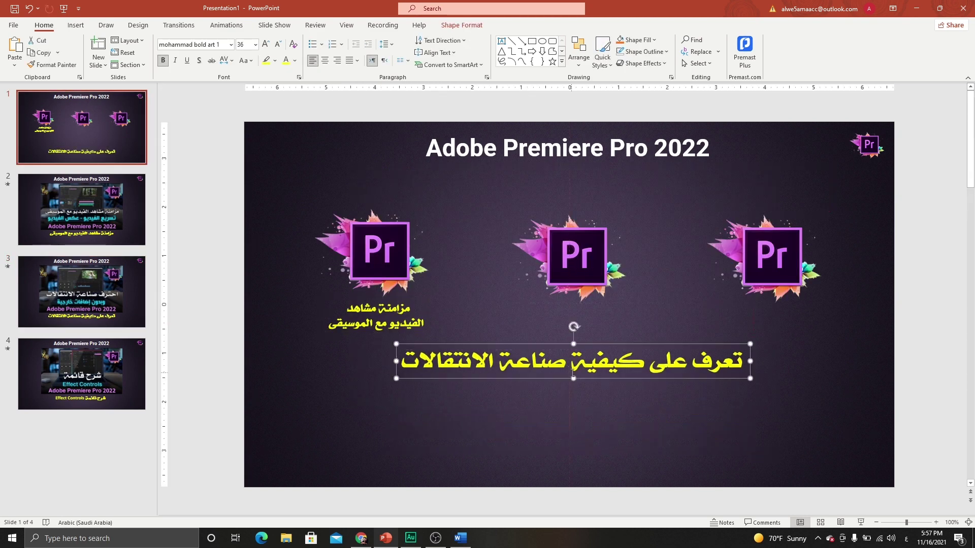
Make that caption two centred 18 pt lines under the middle logo
left_click(567, 362)
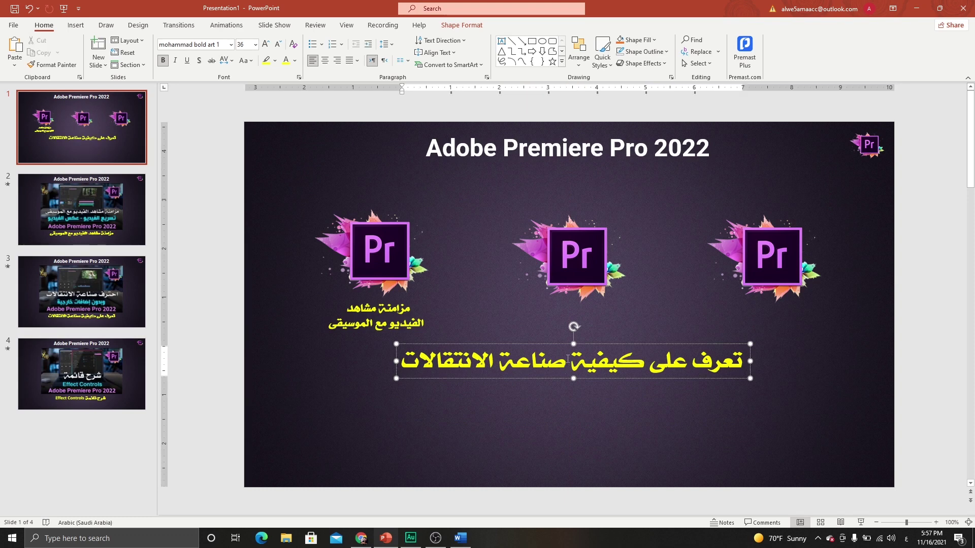
key("Return")
left_click_drag(508, 336, 582, 295)
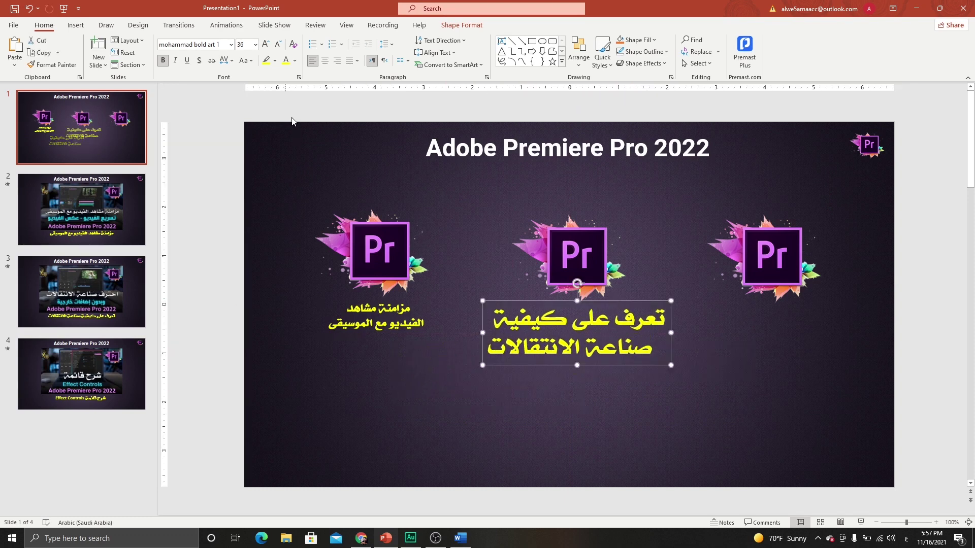
left_click(325, 60)
left_click(277, 44)
left_click(277, 44)
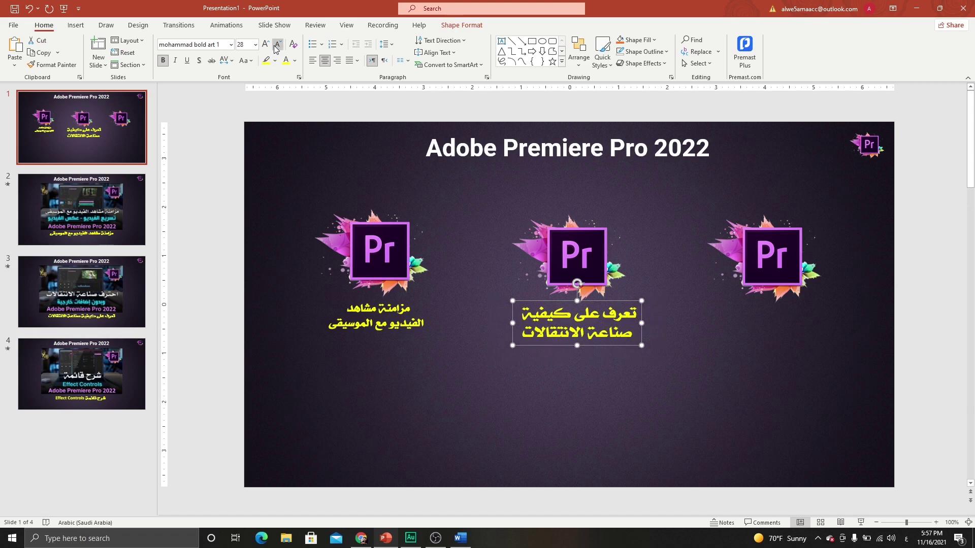
left_click(277, 44)
left_click(277, 44)
left_click(276, 44)
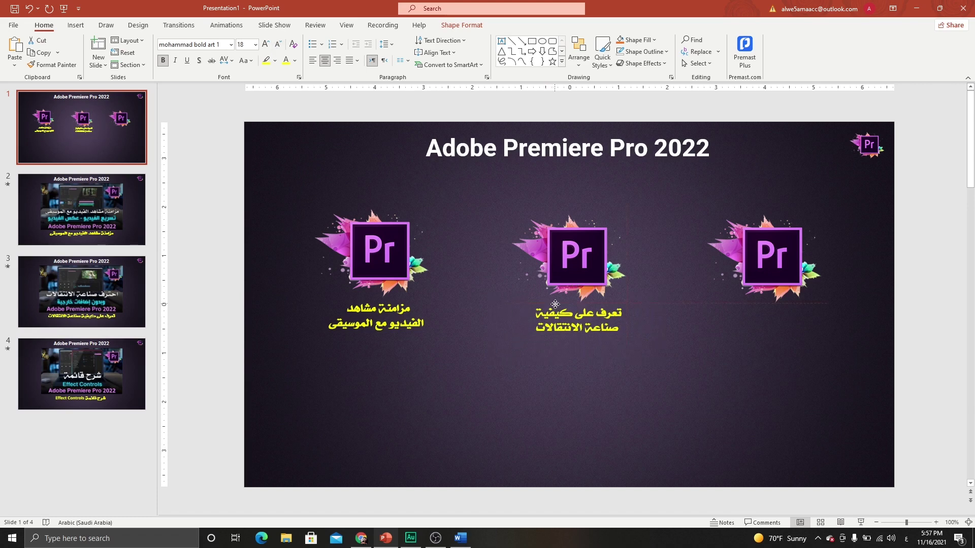
Copy slide 4's Effect Controls caption and paste it onto slide 1
left_click(383, 394)
left_click(75, 354)
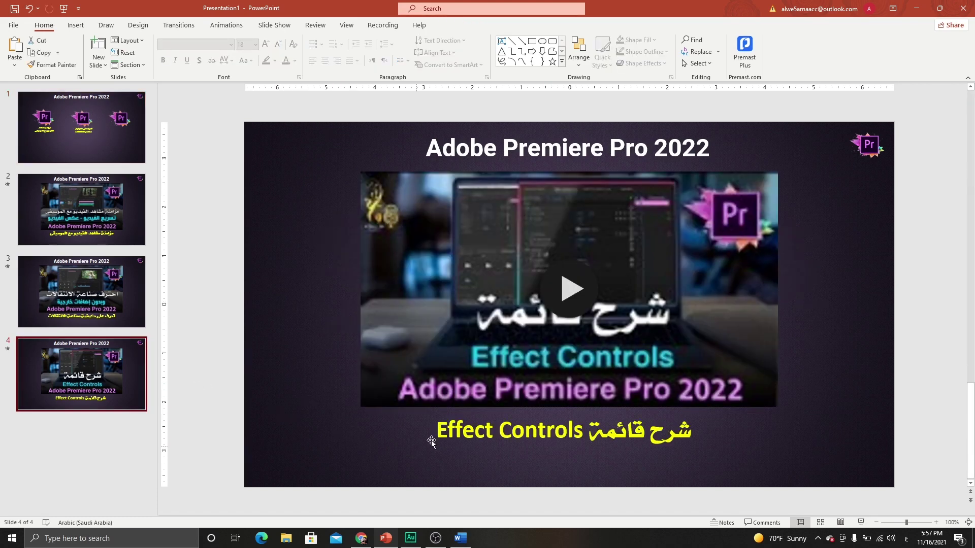
left_click(456, 442)
left_click(457, 449)
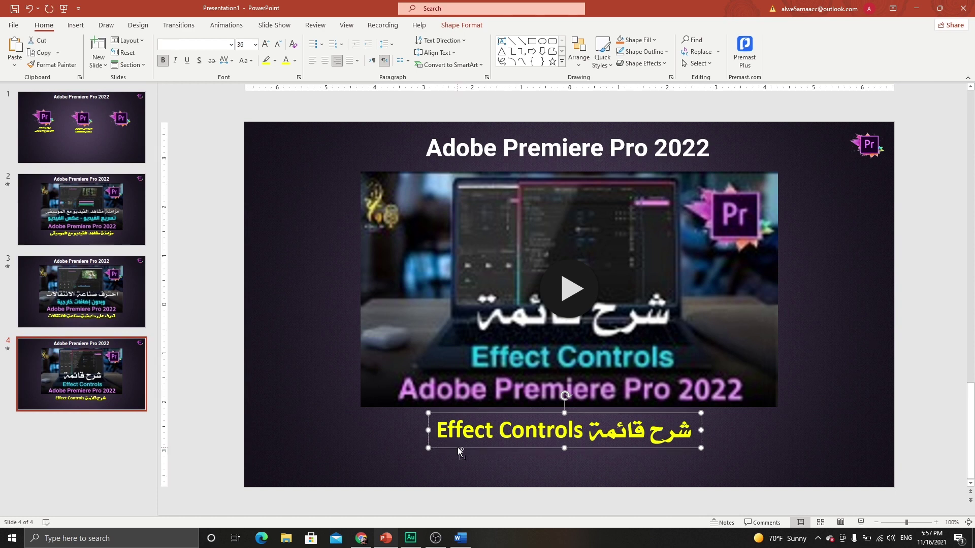
key("Home")
key("ctrl+v")
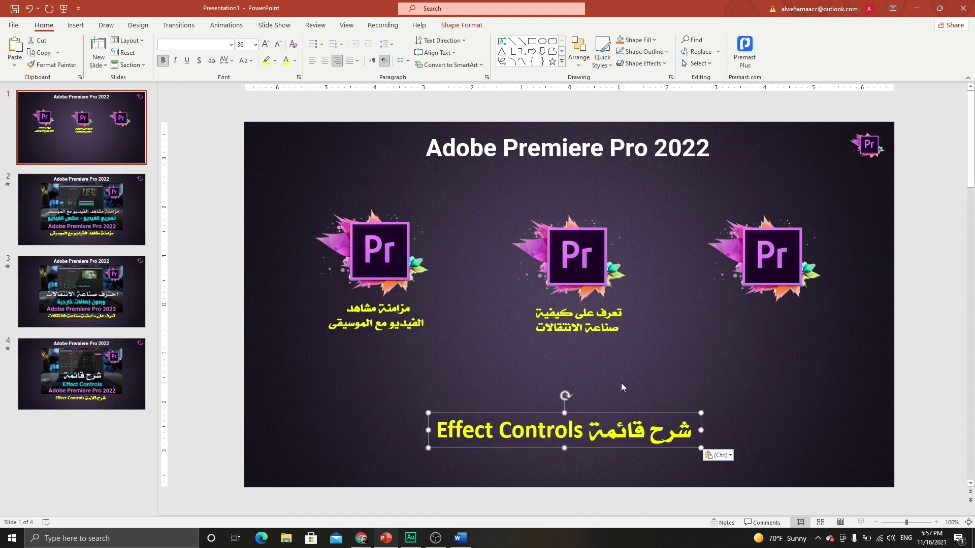
left_click_drag(590, 416, 659, 358)
Format the Effect Controls caption as two centred 16 pt lines under the third Pr logo
left_click(660, 379)
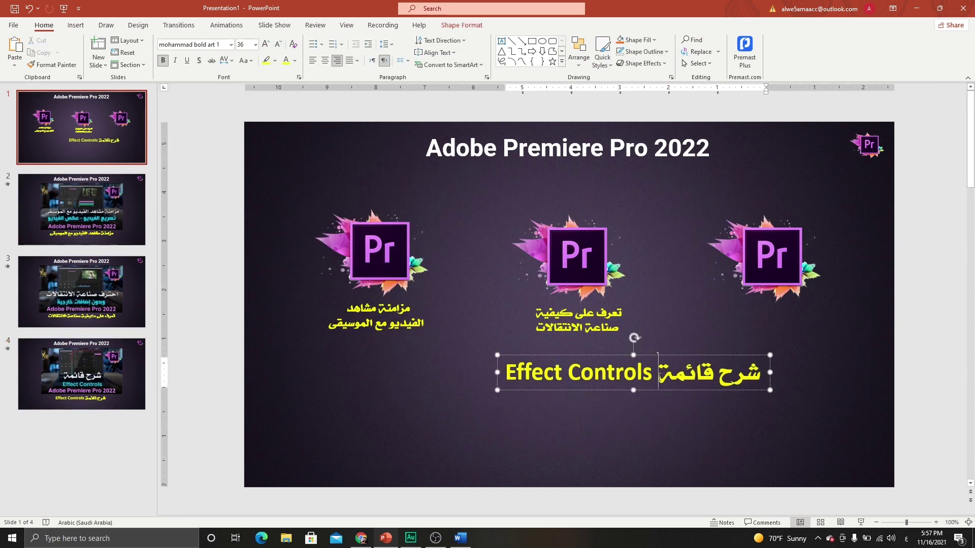
key("Return")
left_click(673, 355)
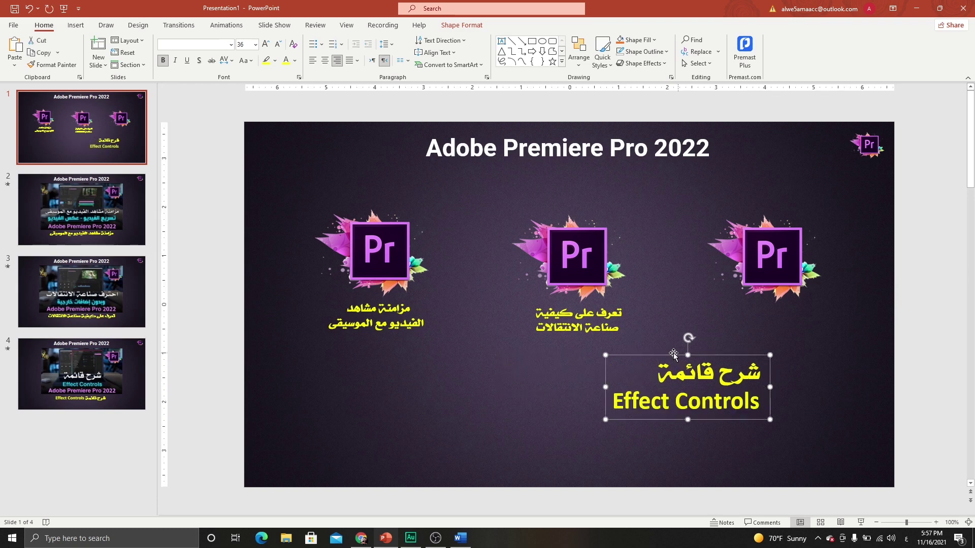
left_click(325, 60)
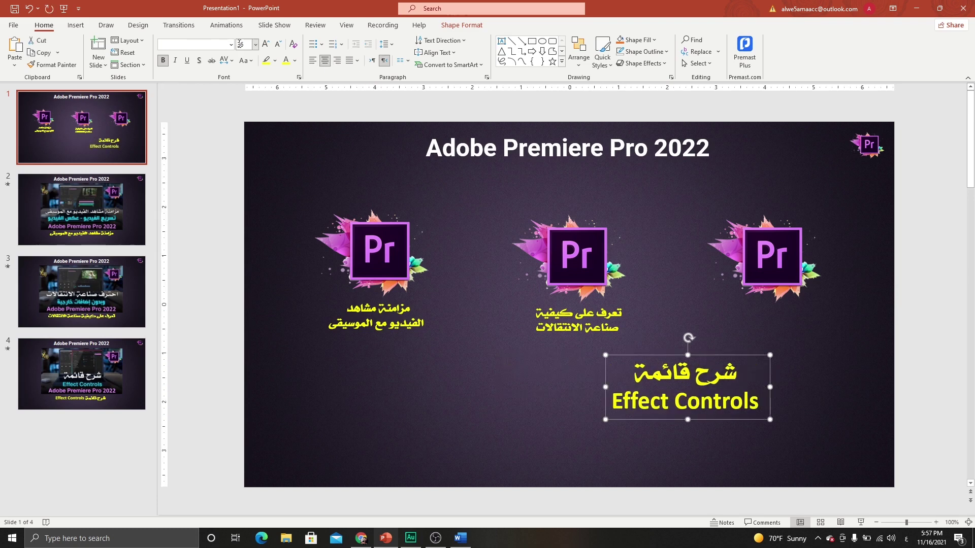
left_click(278, 44)
left_click(278, 45)
left_click(278, 45)
left_click(278, 45)
left_click(279, 45)
left_click(278, 45)
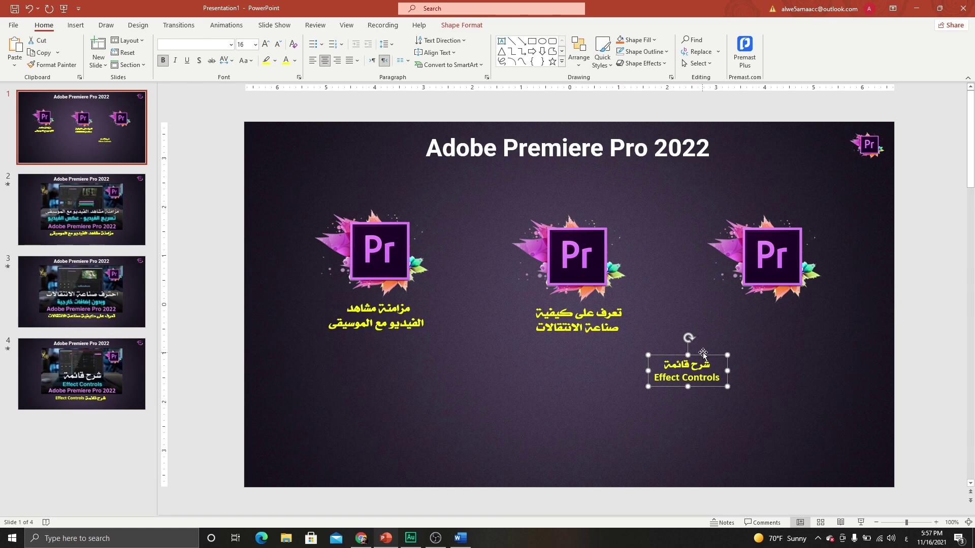
left_click_drag(703, 354, 793, 310)
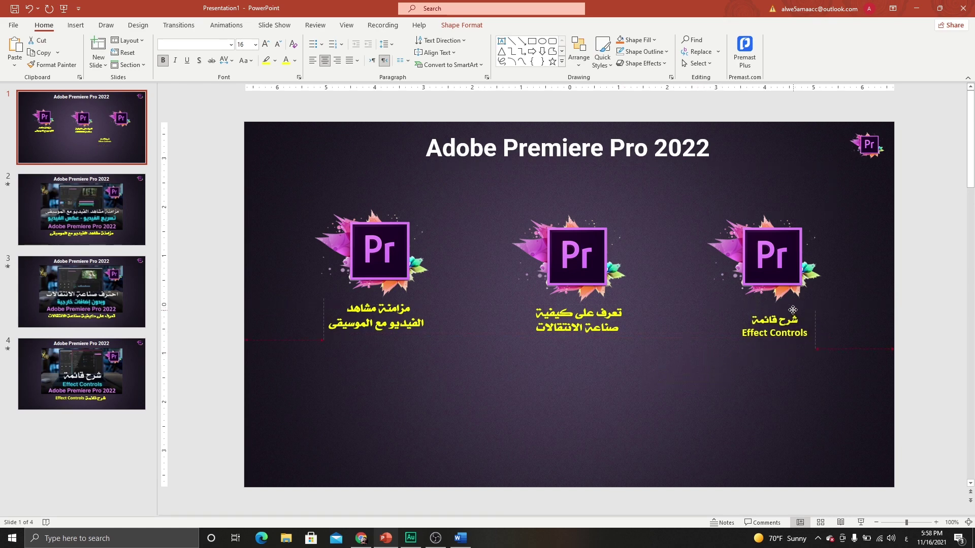
Duplicate the three captioned logos with Ctrl+D into a second row below
left_click(862, 213)
left_click_drag(937, 175, 245, 417)
key("ctrl+d")
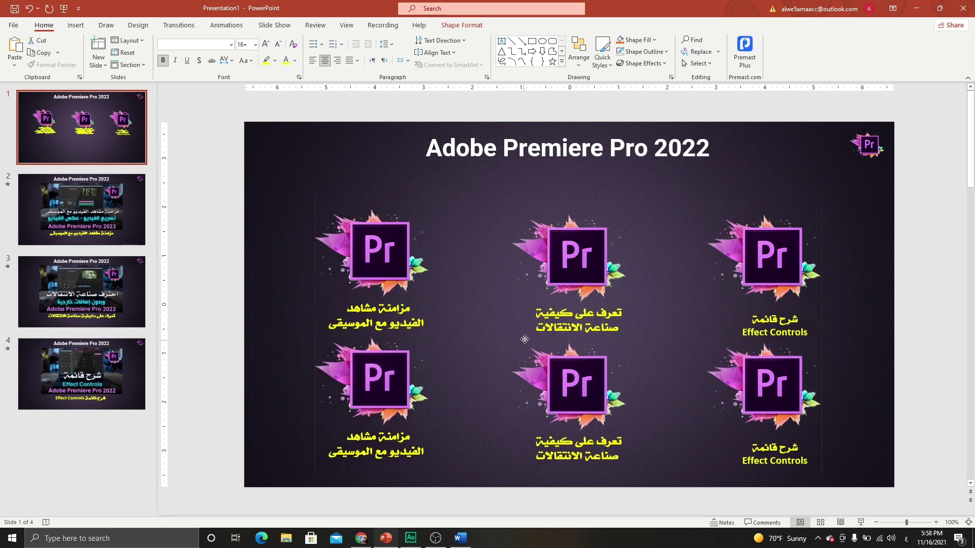
left_click_drag(532, 224, 523, 337)
left_click(853, 343)
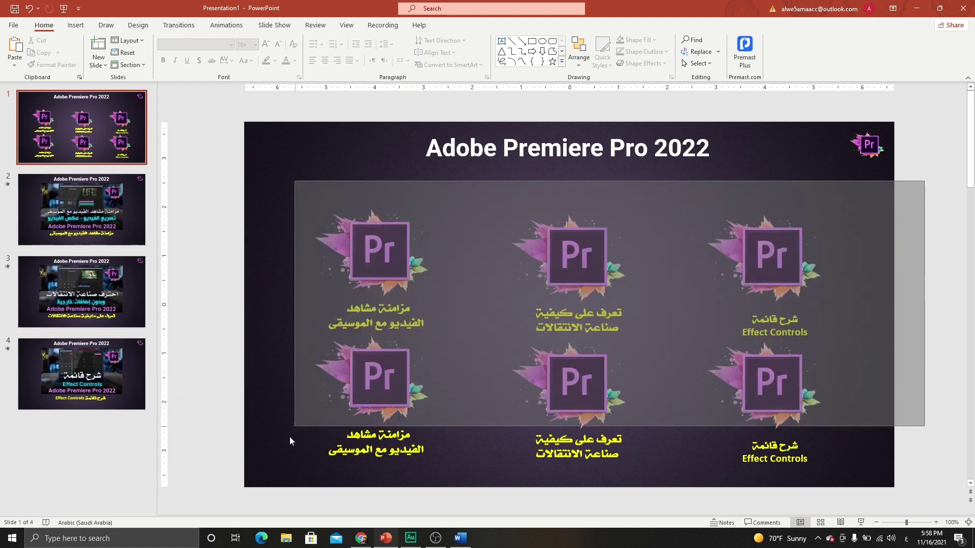
Shift the whole six-logo grid up and to the left
left_click_drag(912, 186, 264, 505)
left_click_drag(520, 212, 506, 187)
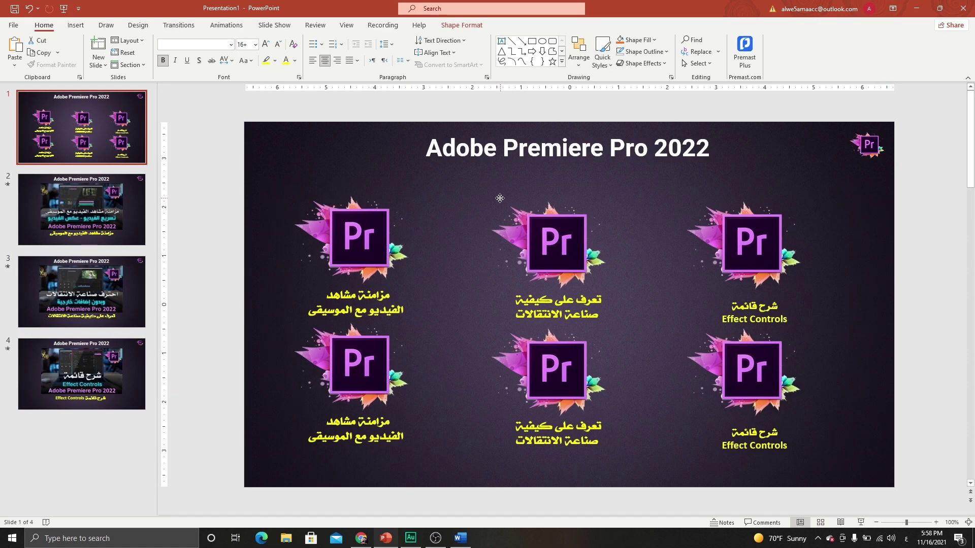
left_click(836, 274)
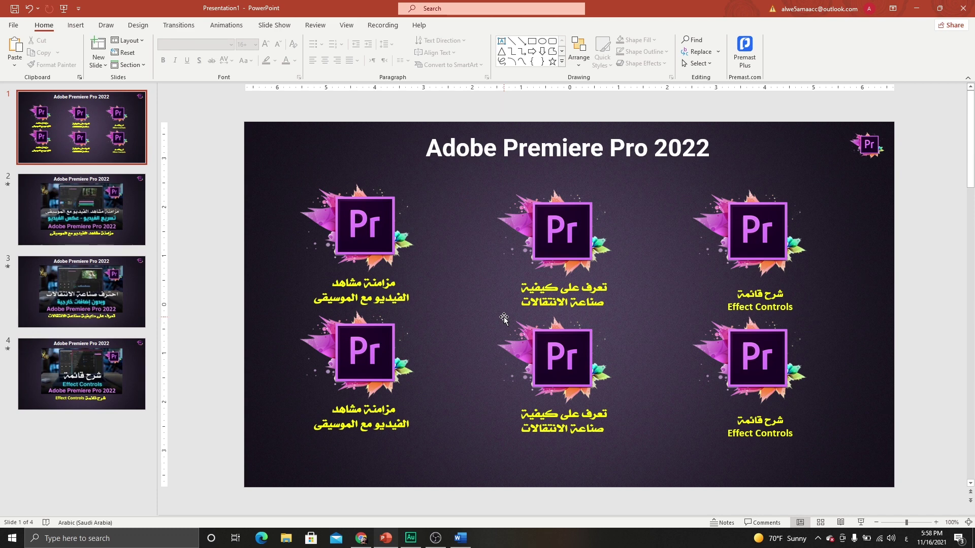
Start the slide show, open the video-music syncing topic, and play its video muted from about 4:58
left_click(860, 523)
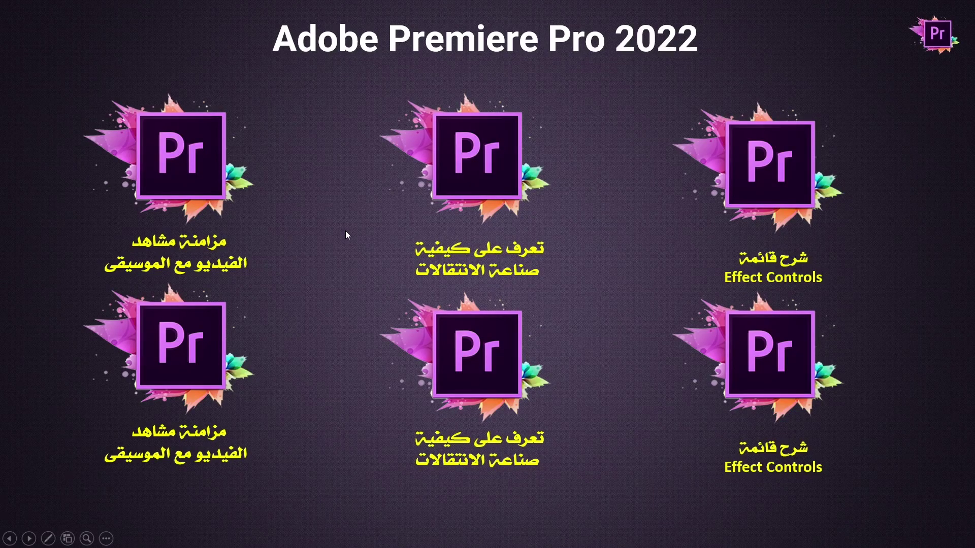
left_click(197, 179)
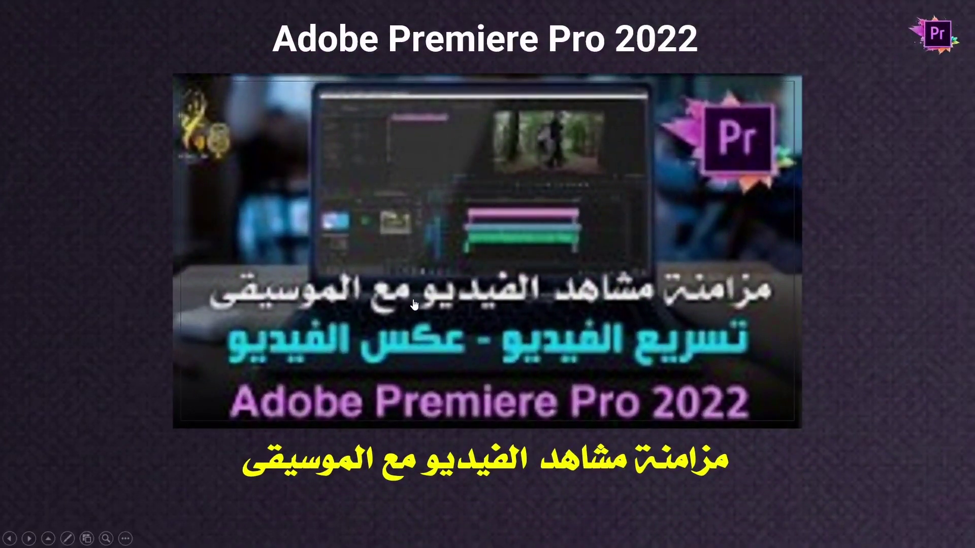
left_click(442, 313)
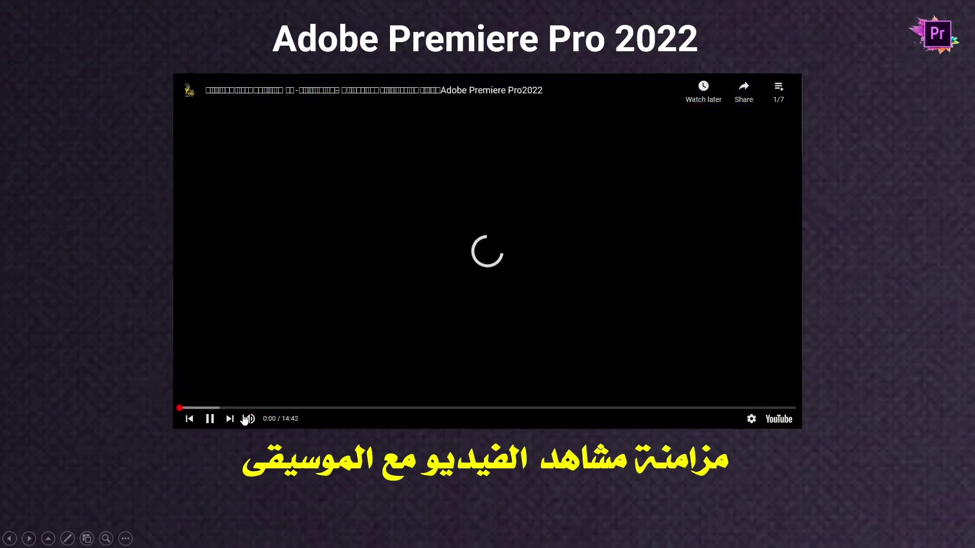
left_click(247, 419)
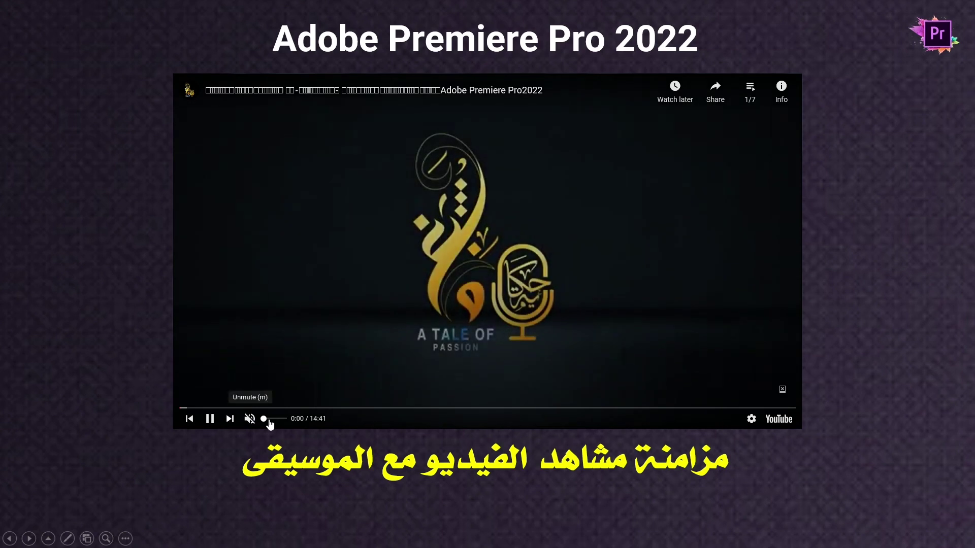
left_click(387, 408)
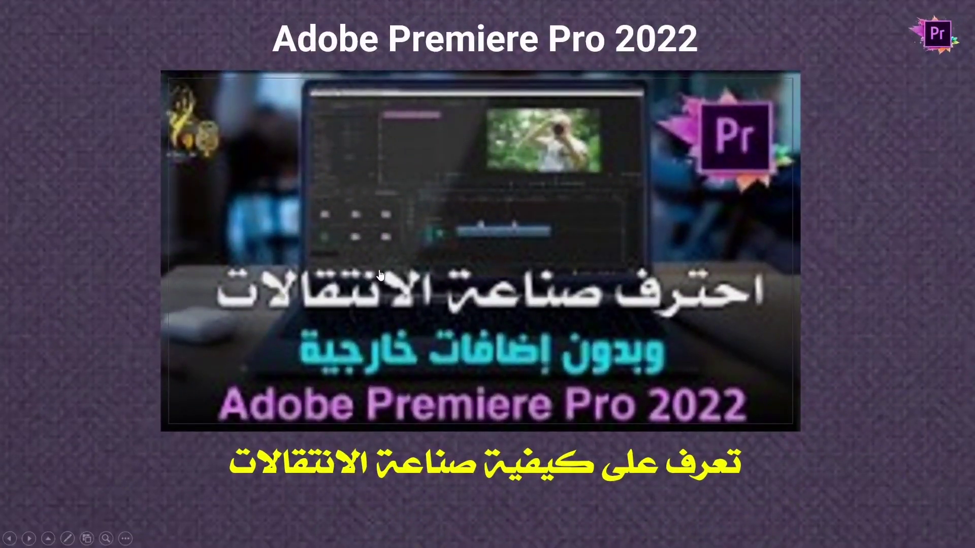
Play the transitions topic's video, pause it at 11:07, and return to the six-logo menu
left_click(426, 287)
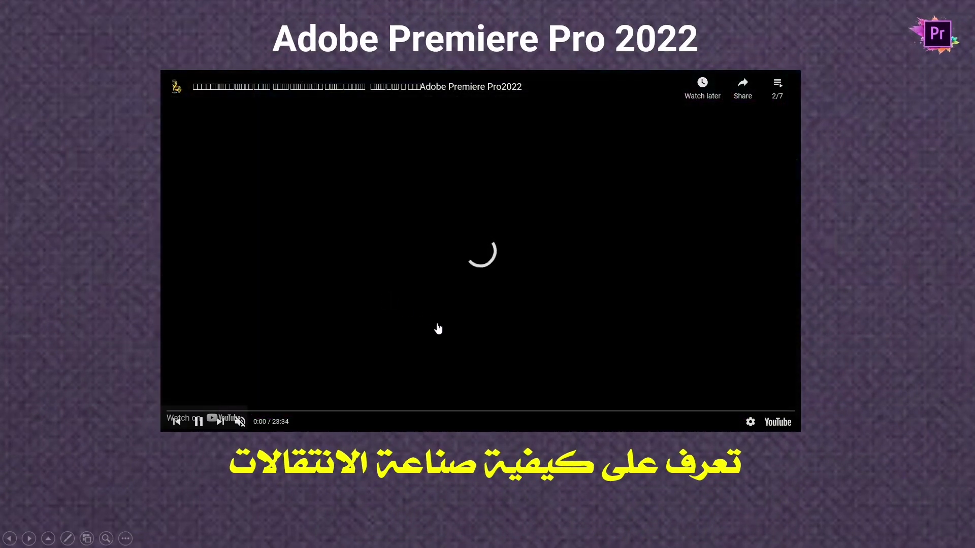
left_click(463, 410)
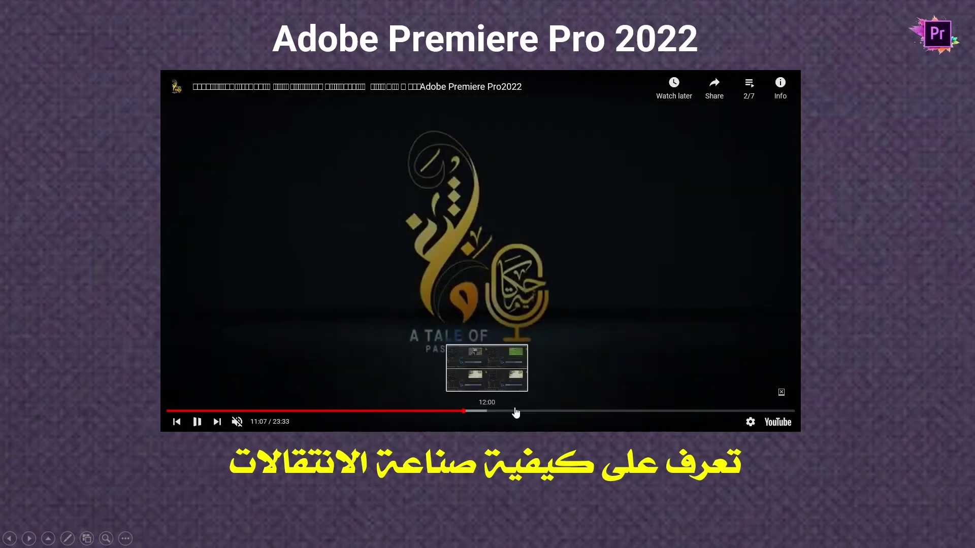
left_click(506, 394)
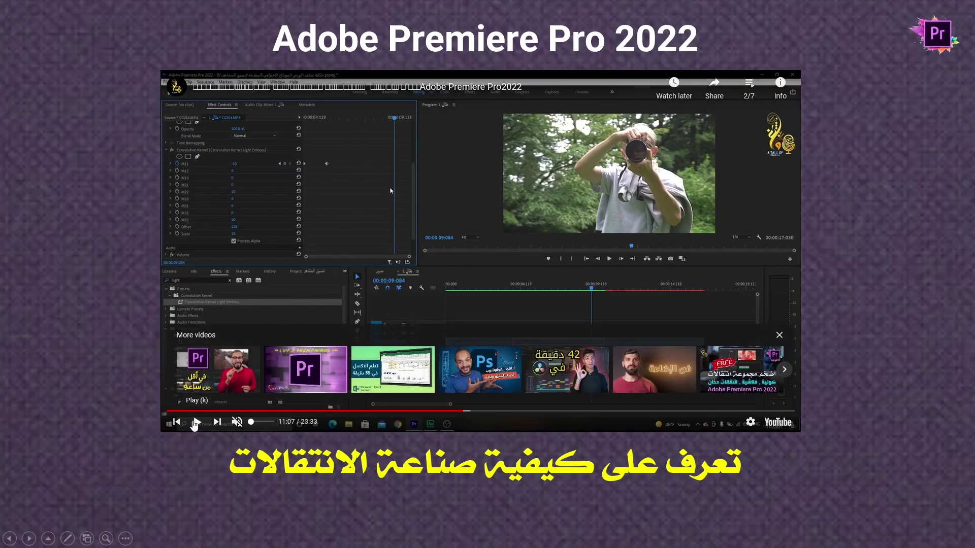
left_click(84, 406)
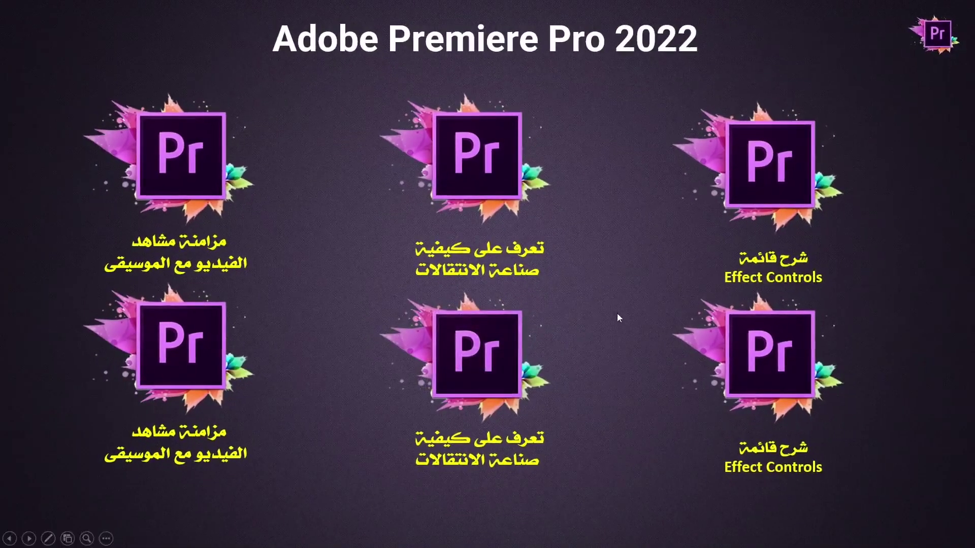
Open the Effect Controls zoom, play and pause its video, close suggestions, then return to the menu
left_click(761, 175)
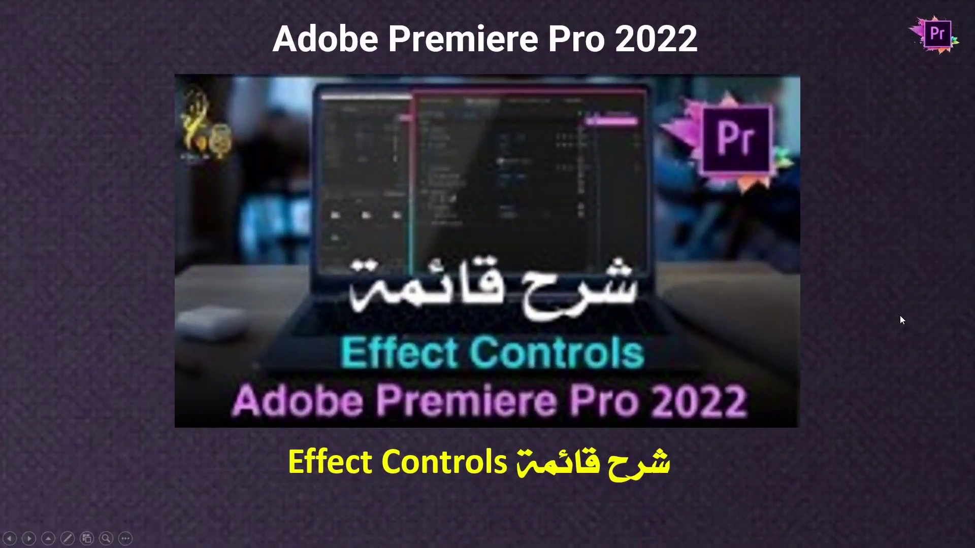
left_click(522, 333)
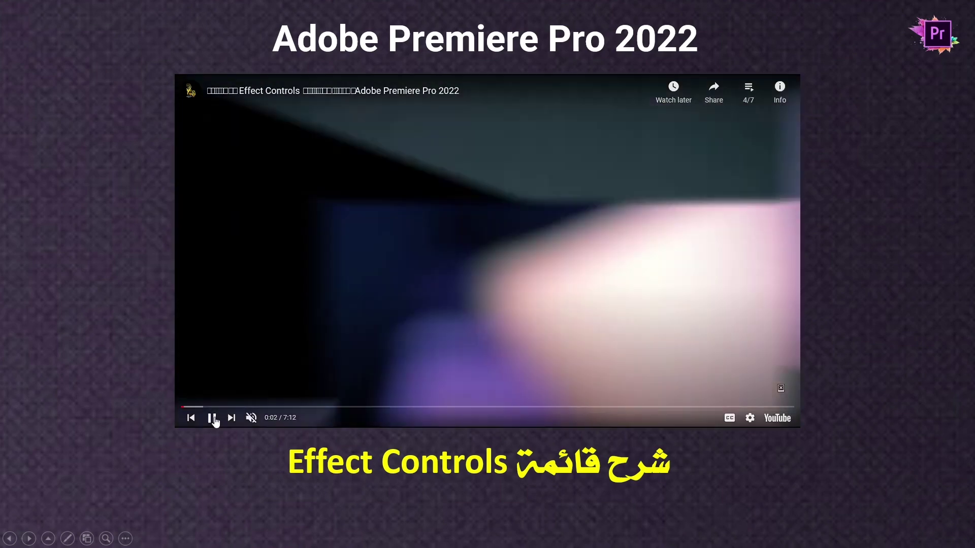
left_click(211, 418)
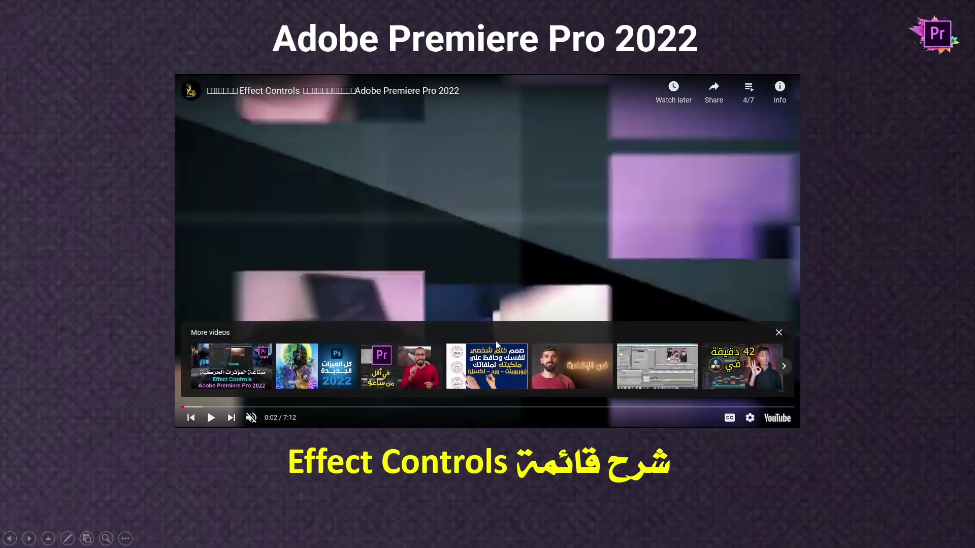
left_click(778, 333)
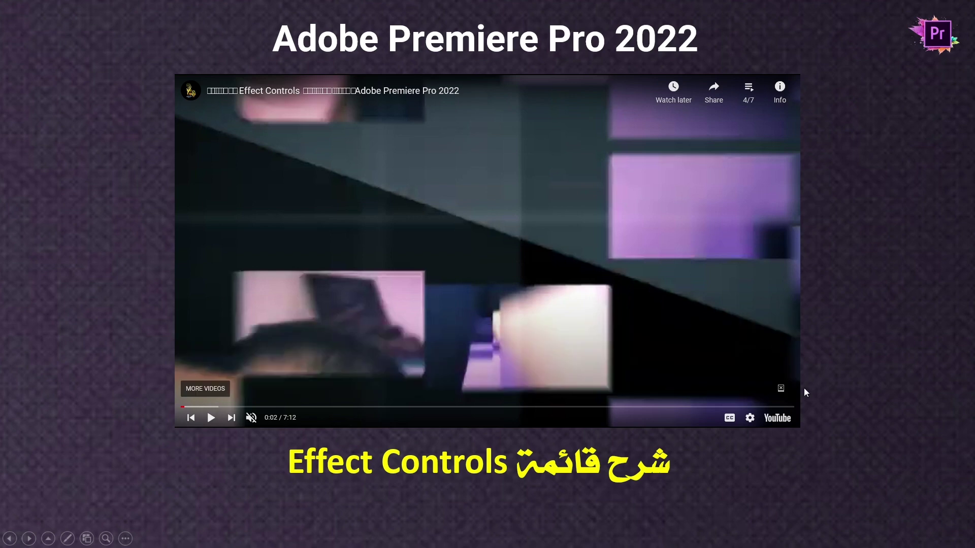
left_click(852, 449)
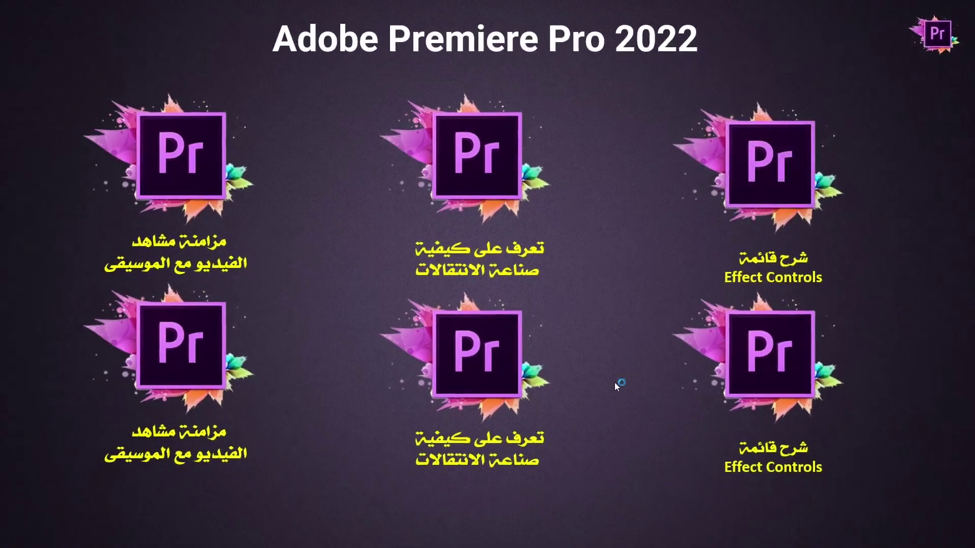